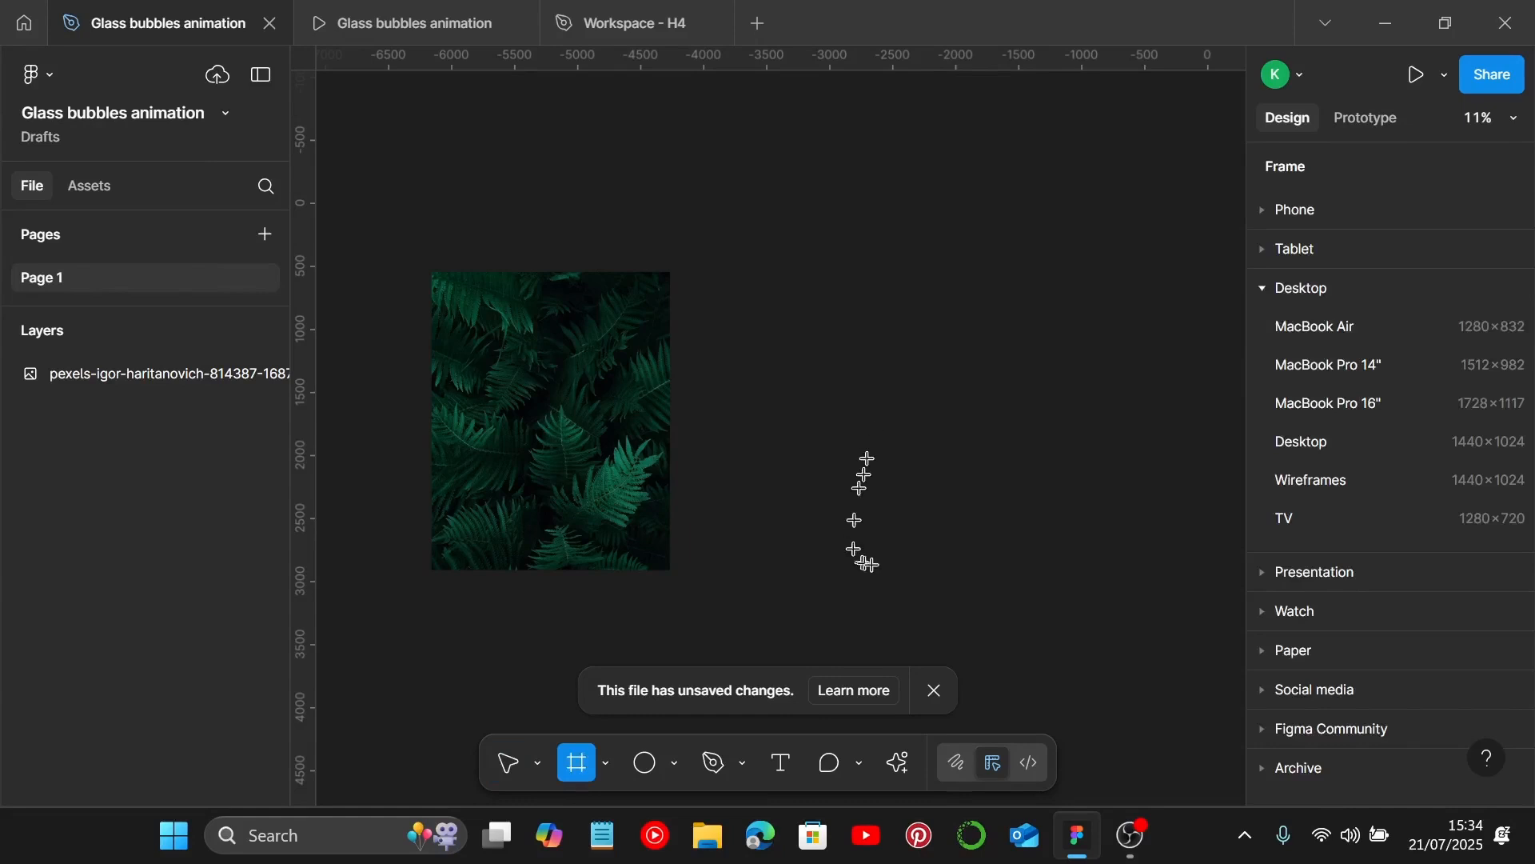
# Step: Create a Desktop preset frame beside the fern image and set its height to 810
pyautogui.click(1313, 447)
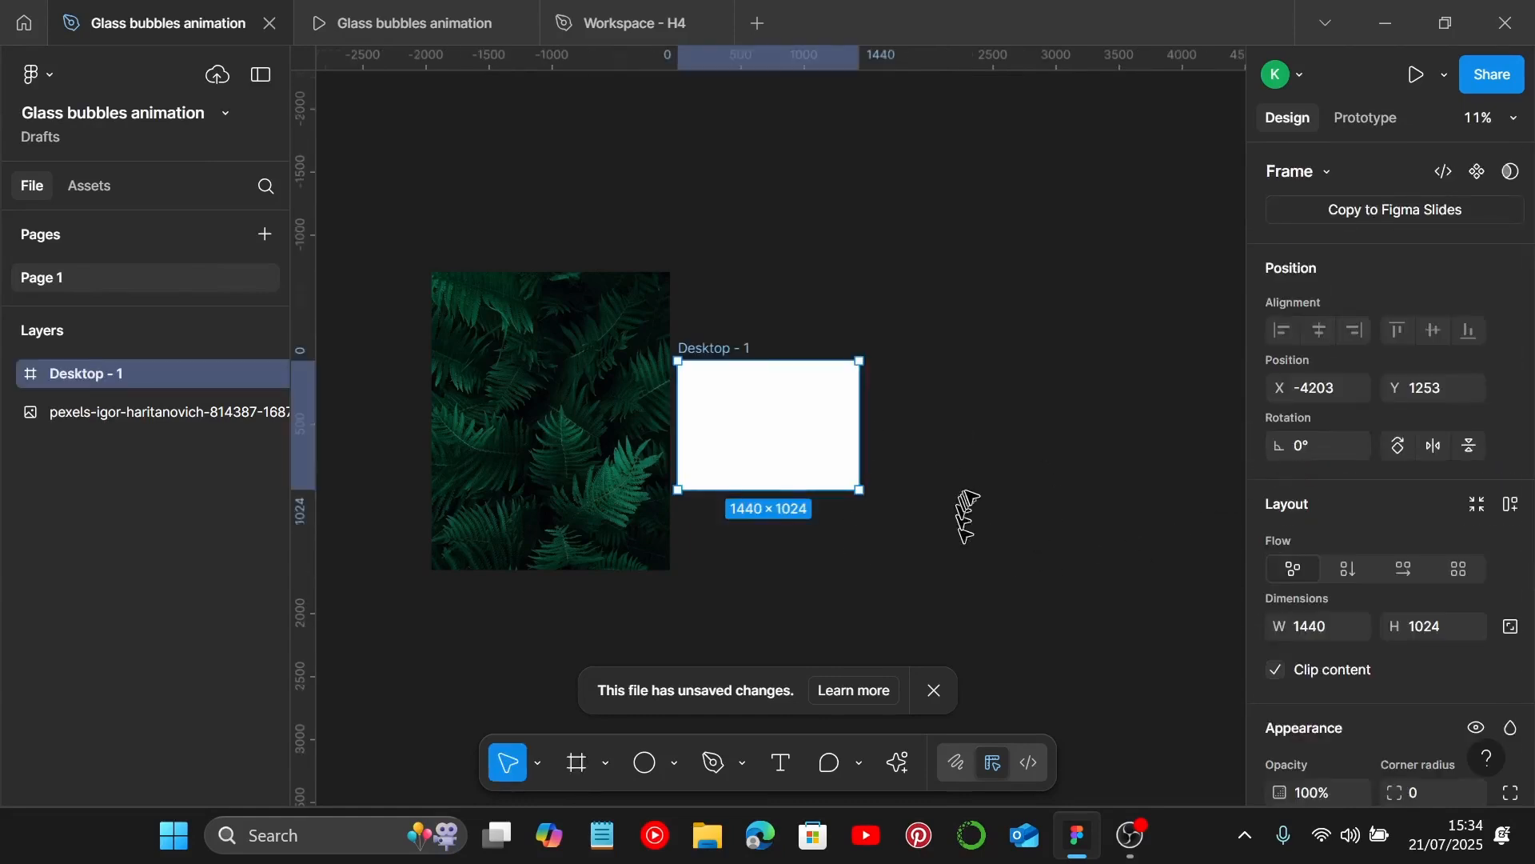
pyautogui.keyDown('ctrl'); pyautogui.scroll(1, 782, 460); pyautogui.keyUp('ctrl')
pyautogui.moveTo(794, 442); pyautogui.dragTo(863, 353)
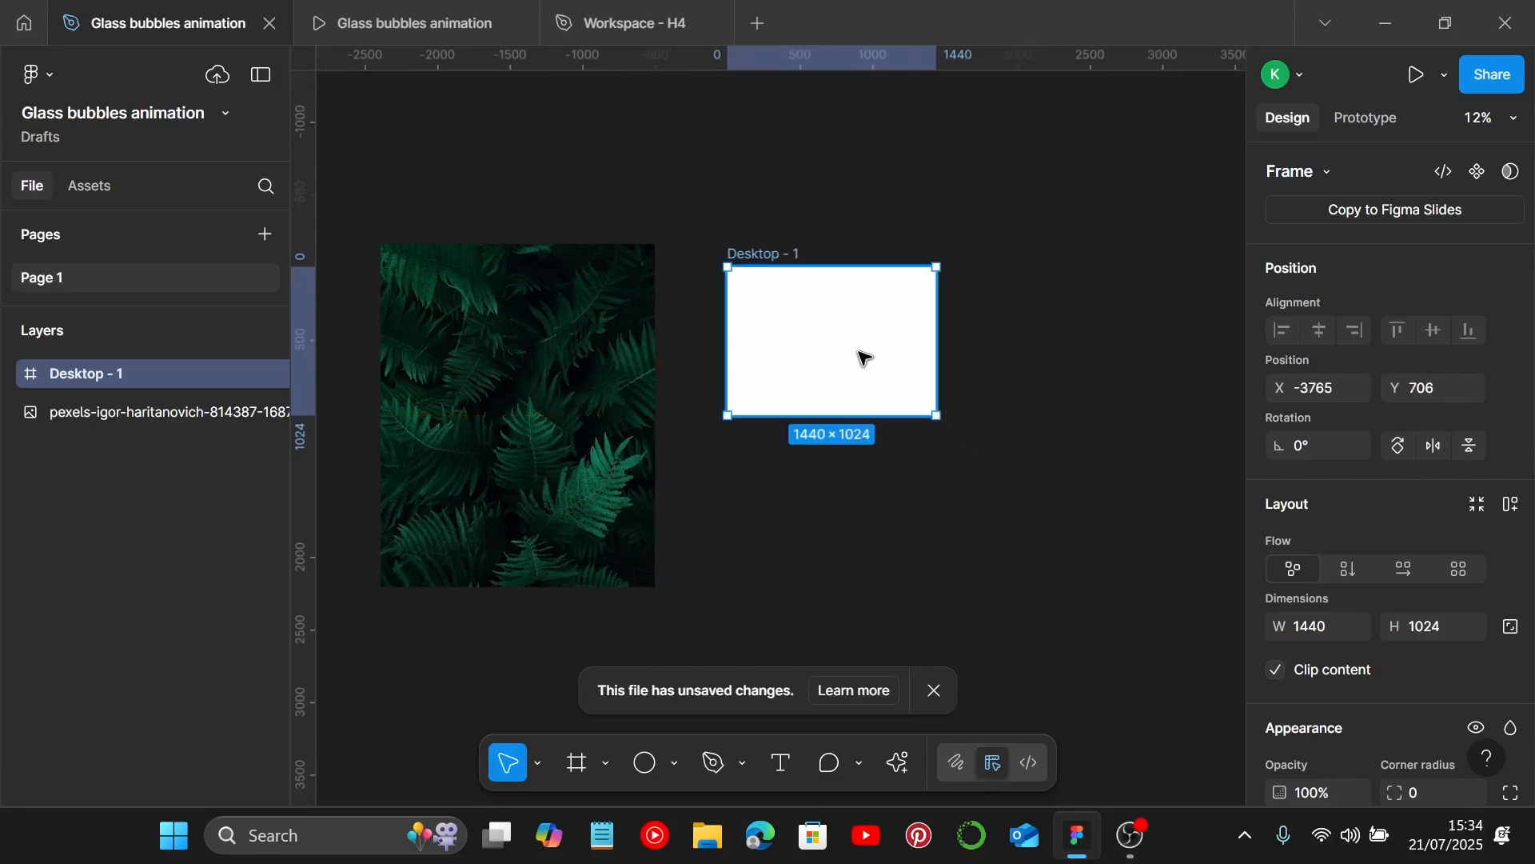
pyautogui.click(1433, 618)
pyautogui.write('8')
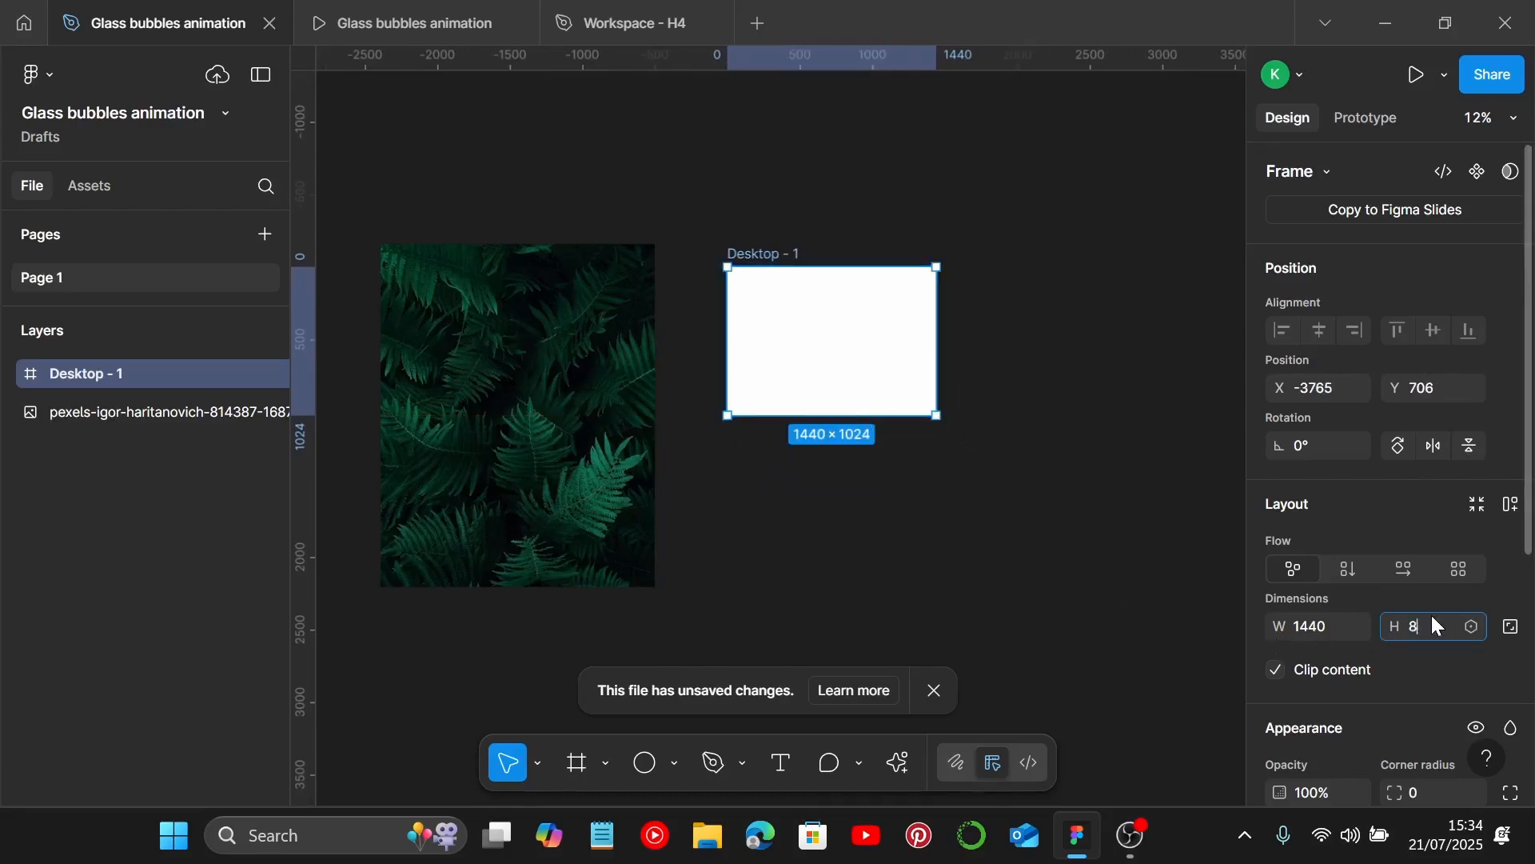
pyautogui.write('1')
pyautogui.press('Return')
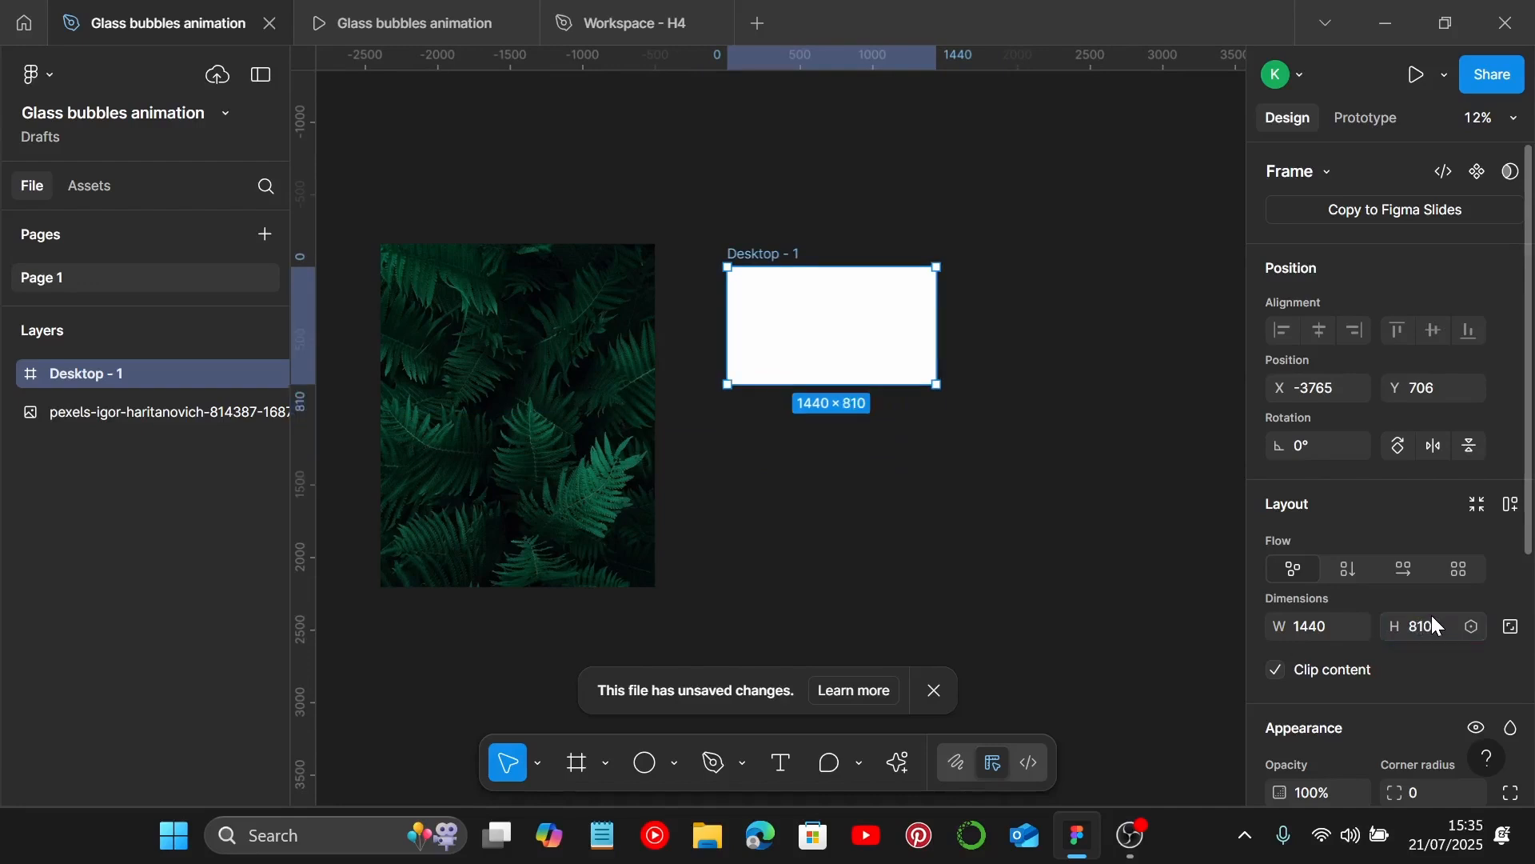
# Step: Move the fern image into the desktop frame so that it covers the whole frame as a background
pyautogui.click(583, 419)
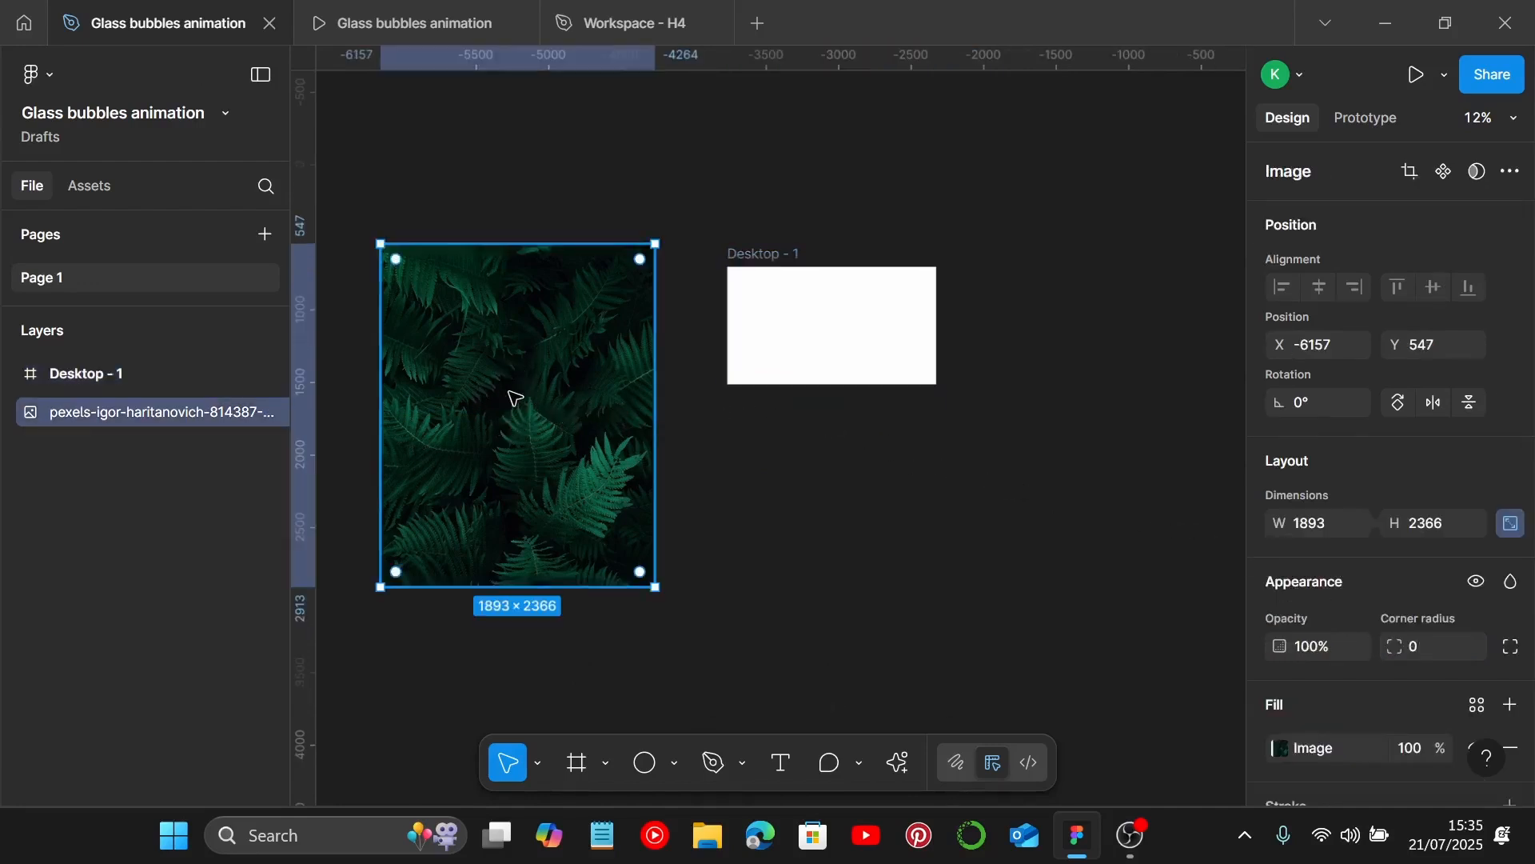
pyautogui.moveTo(464, 368); pyautogui.dragTo(813, 255)
pyautogui.scroll(2, 898, 333)
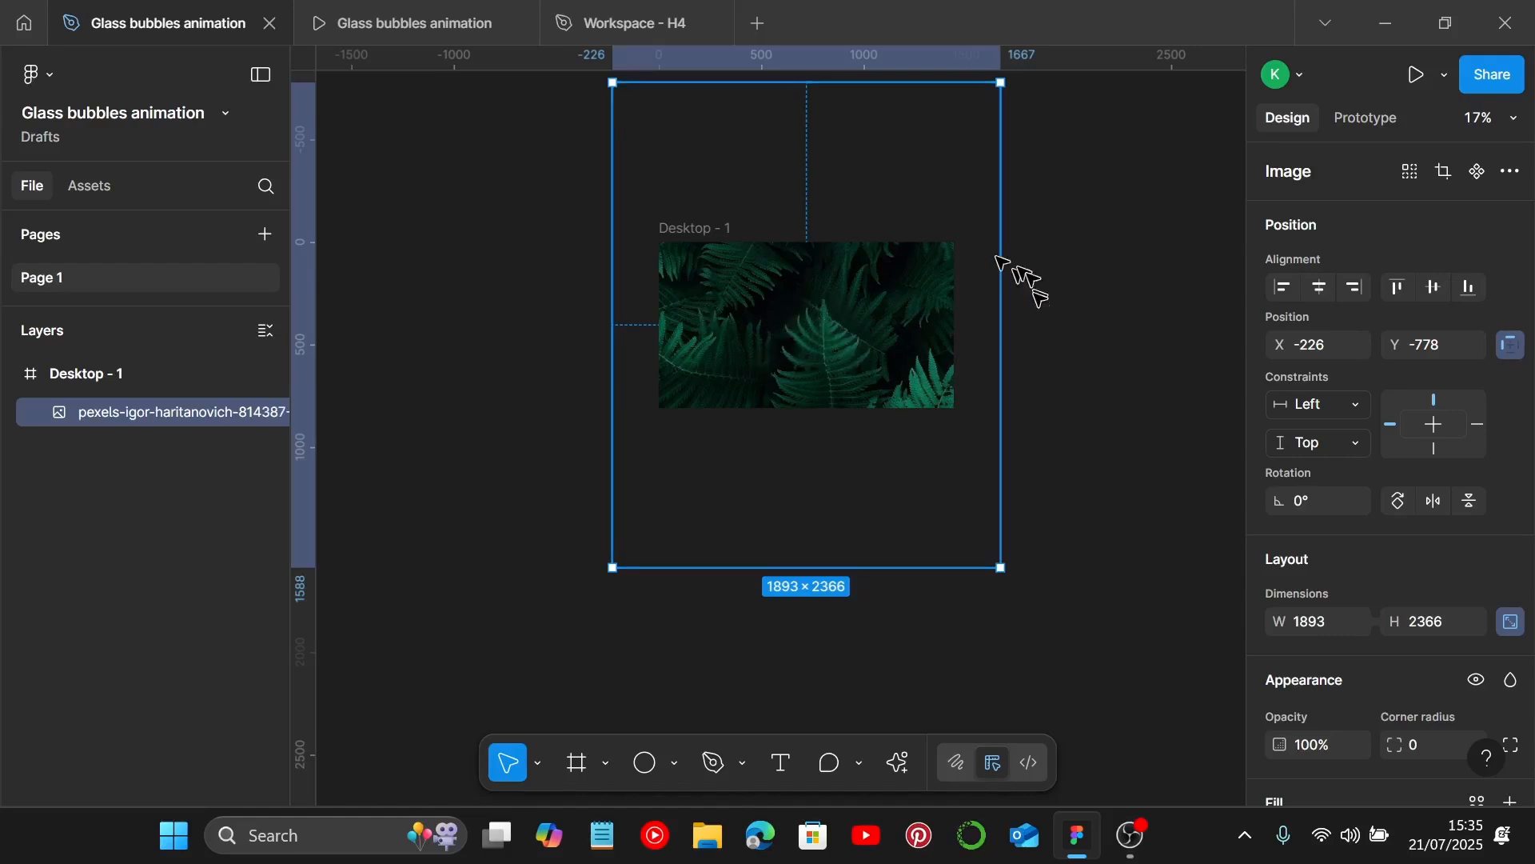
pyautogui.scroll(2, 1038, 342)
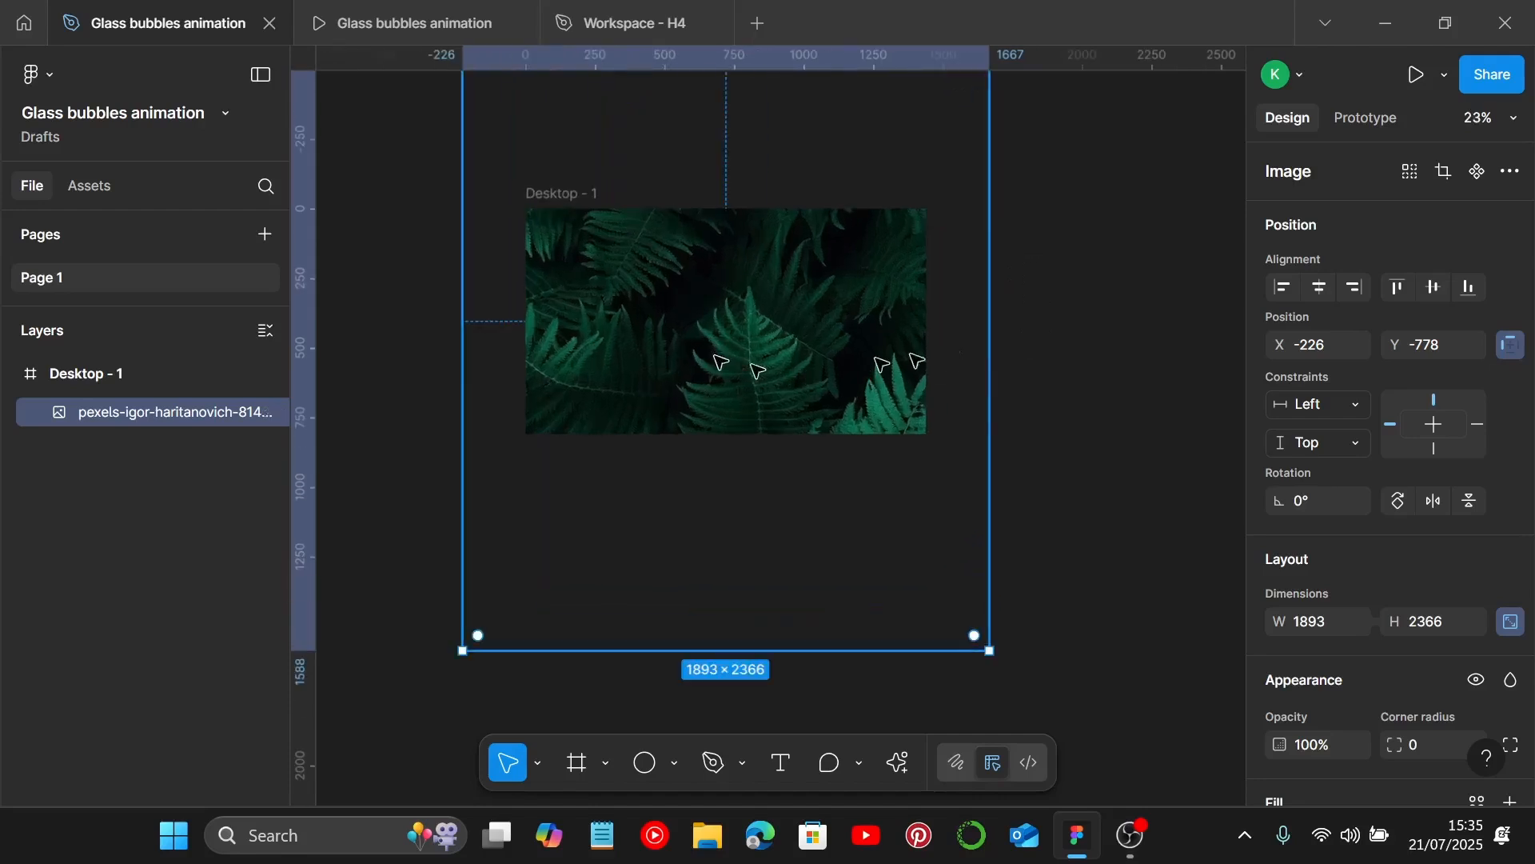
pyautogui.click(1073, 326)
pyautogui.scroll(2, 682, 345)
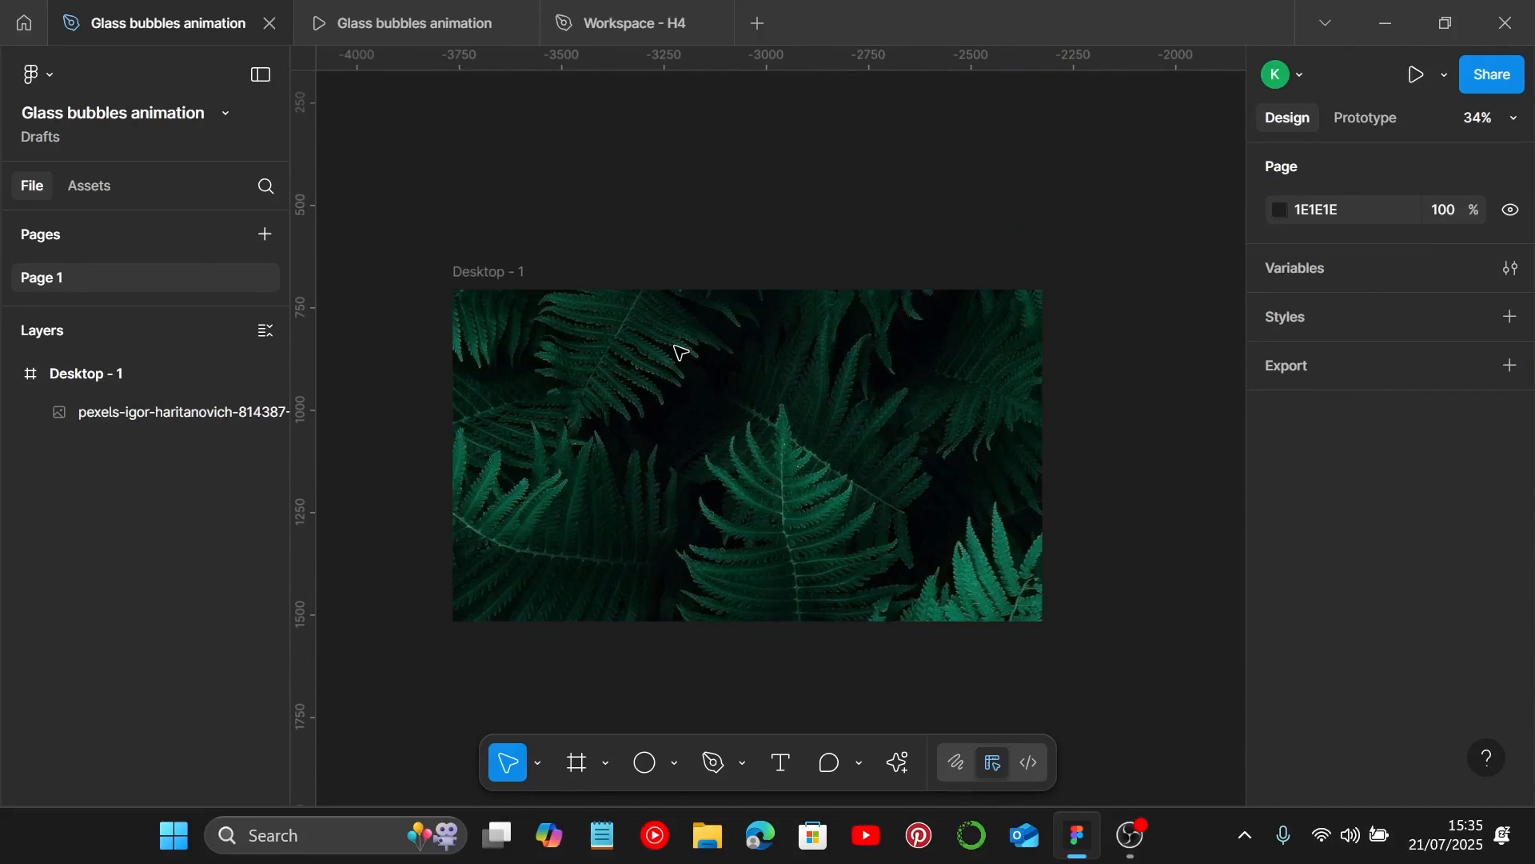
pyautogui.scroll(-1, 684, 350)
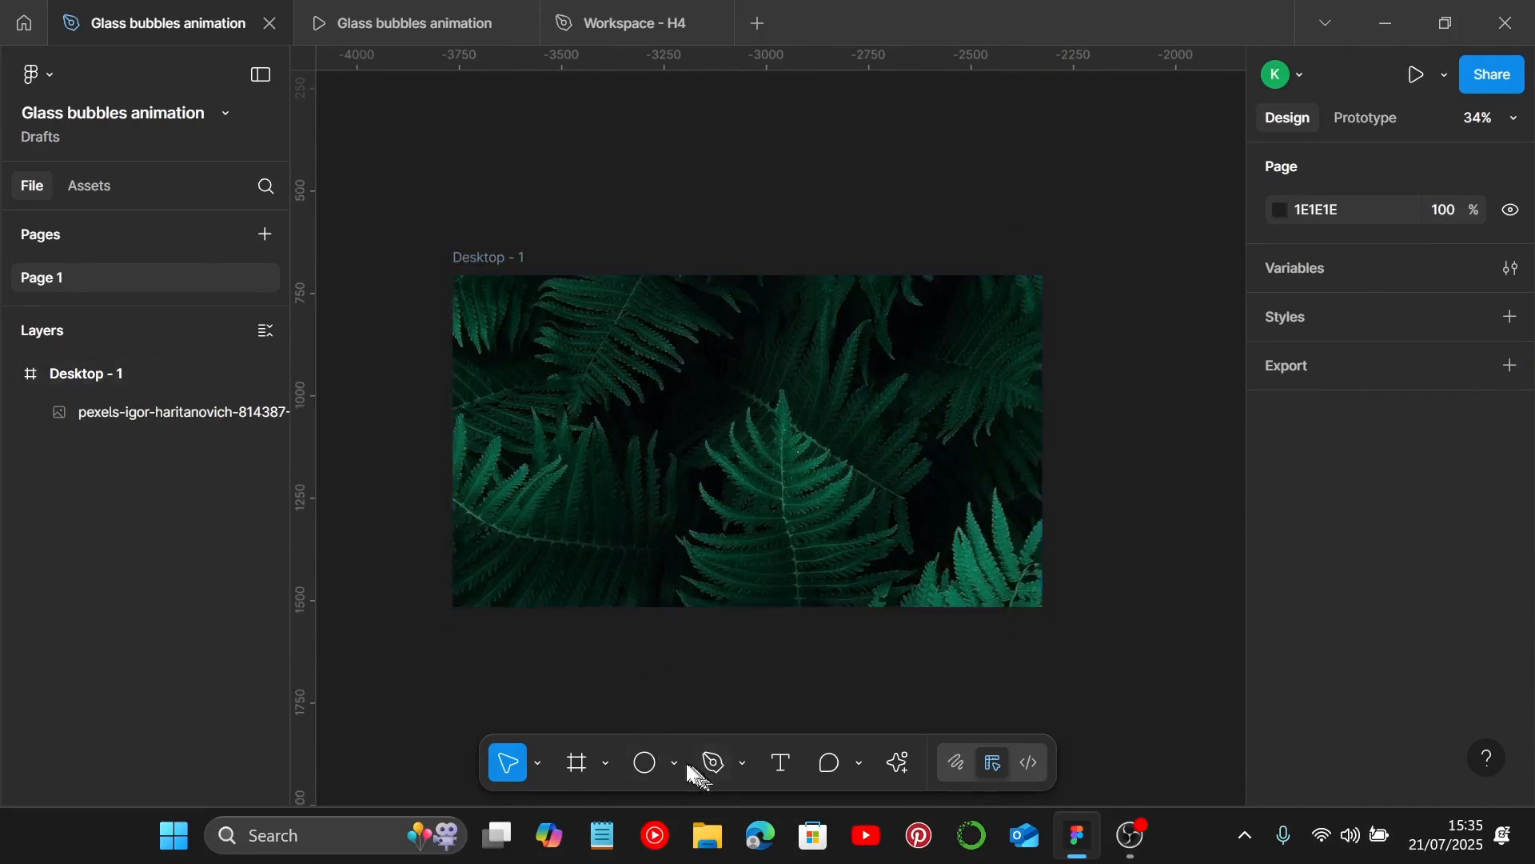
# Step: Add a 100 × 100 frame near the middle of the desktop frame and set its corner radius to 100
pyautogui.press('f')
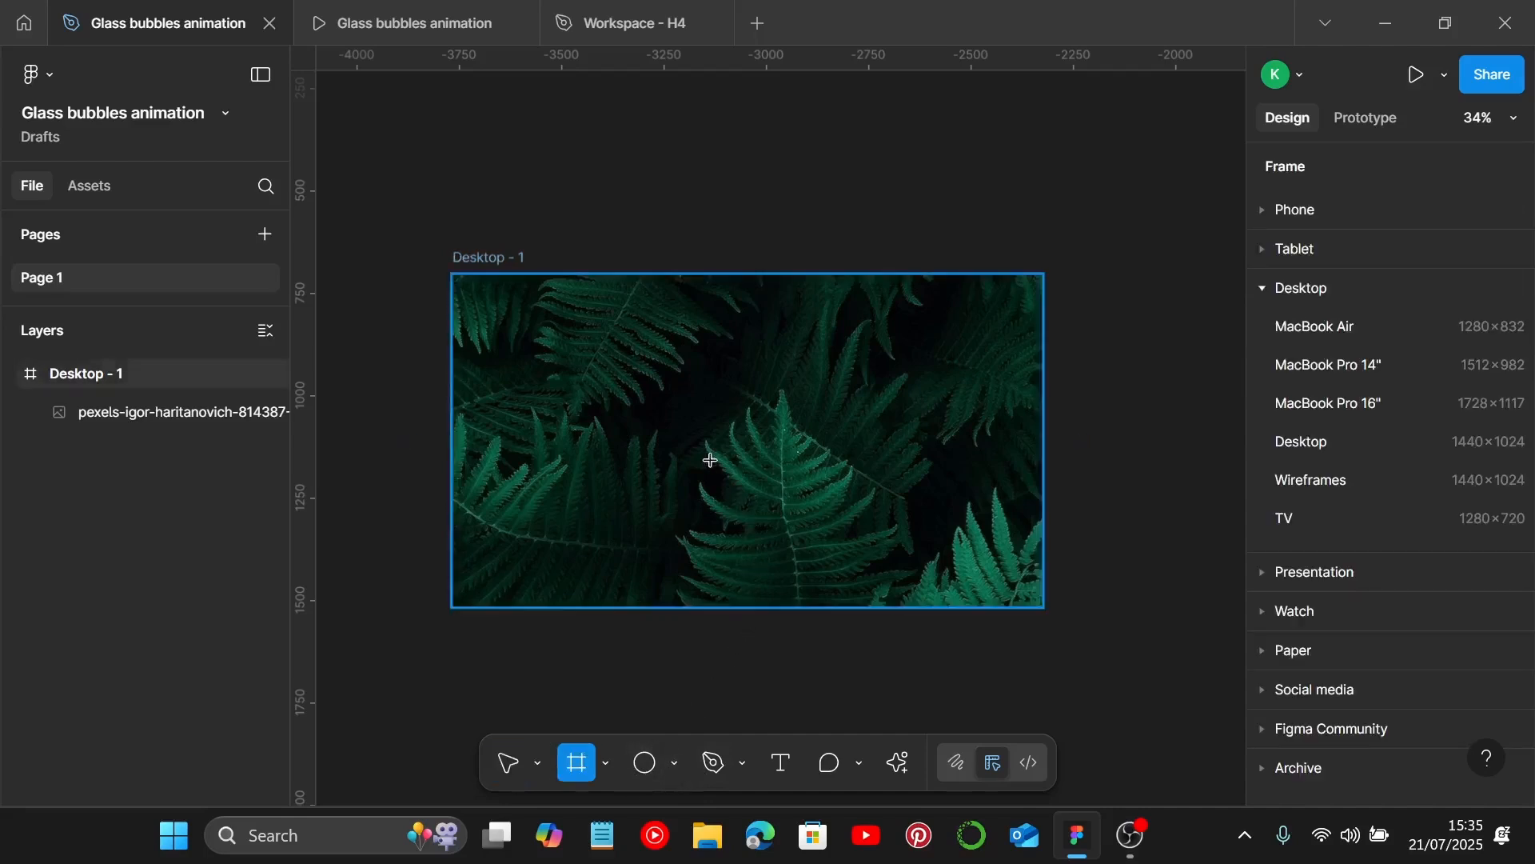
pyautogui.click(691, 442)
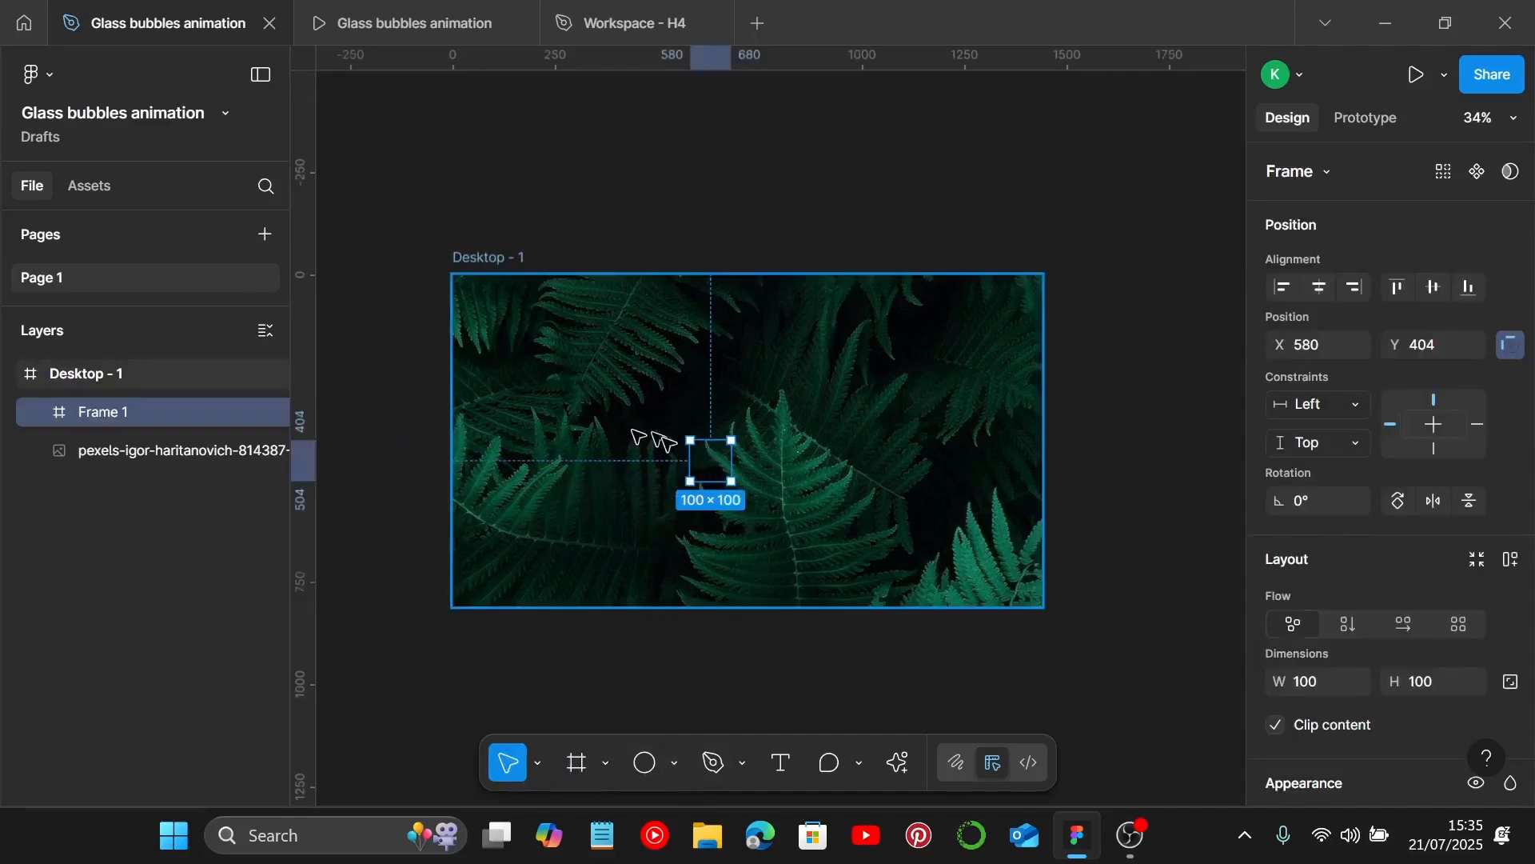
pyautogui.scroll(1, 634, 431)
pyautogui.scroll(-1, 1408, 555)
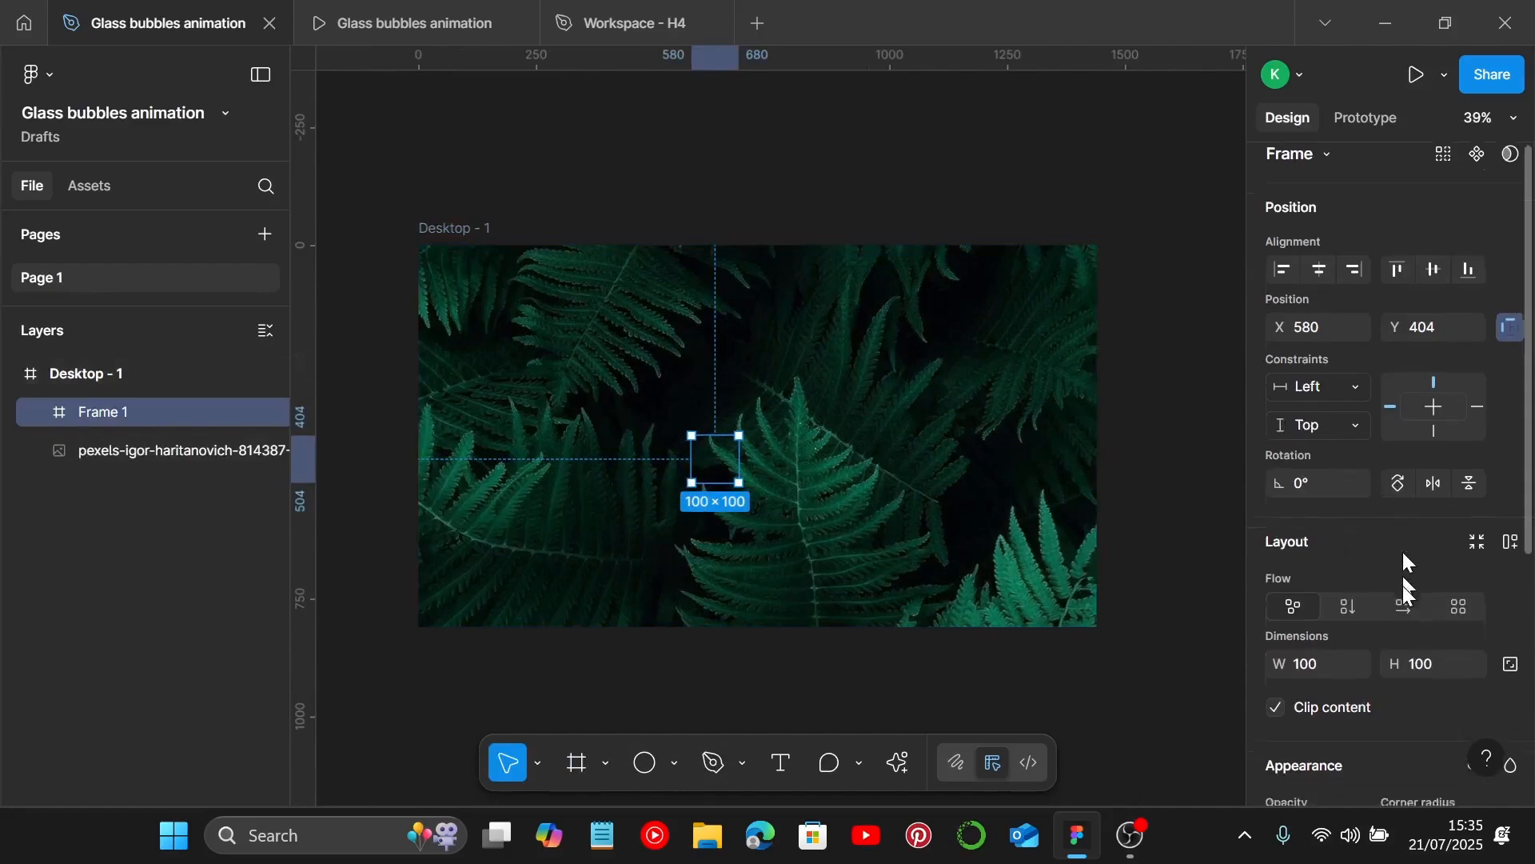
pyautogui.scroll(-2, 1410, 563)
pyautogui.scroll(-5, 1316, 566)
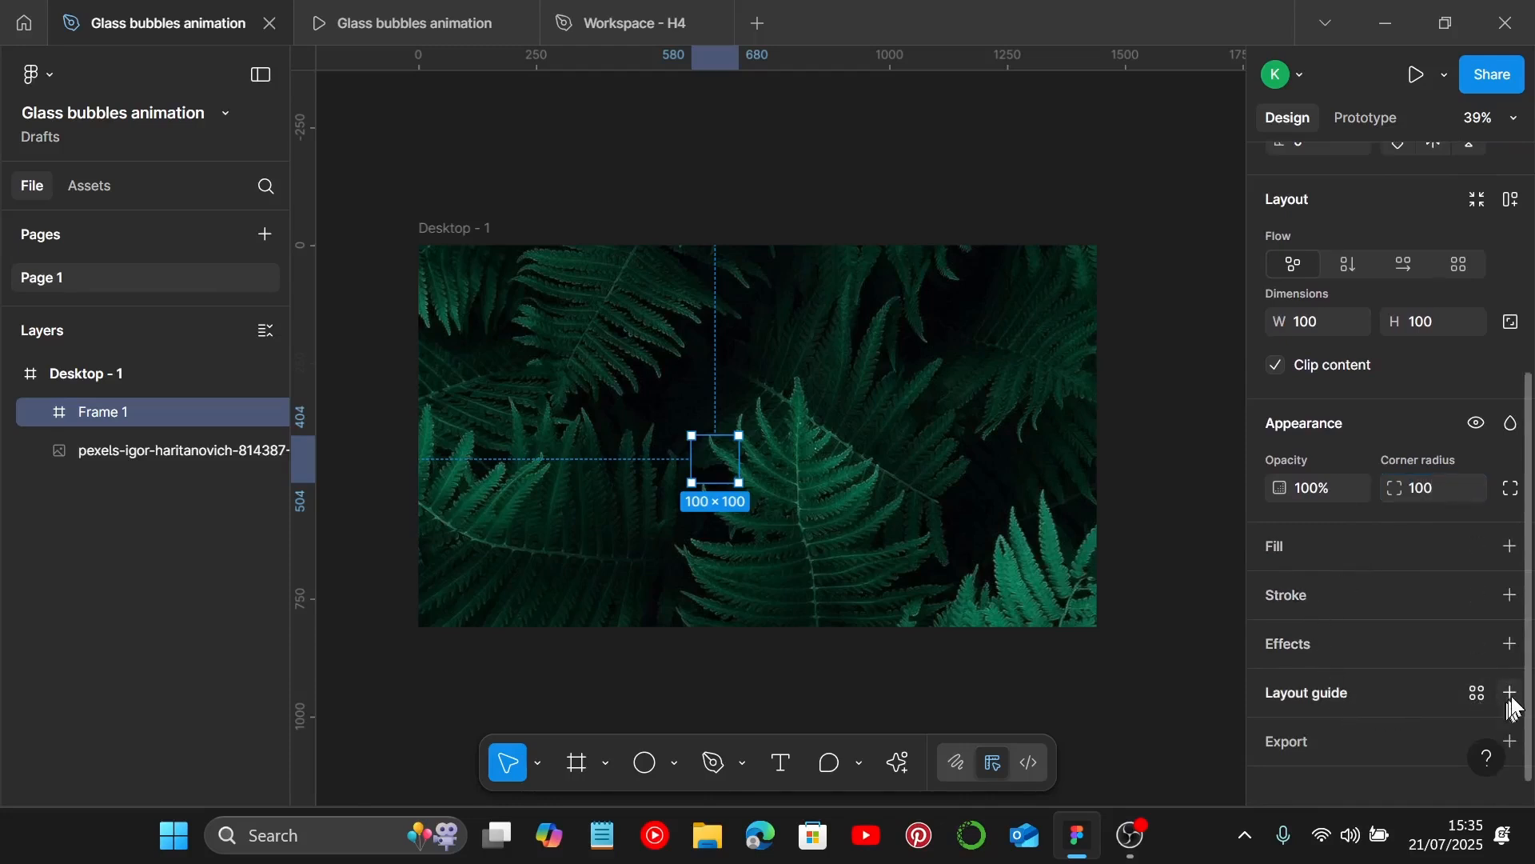
# Step: Add an effect to the round frame and change its type to Glass
pyautogui.click(1511, 645)
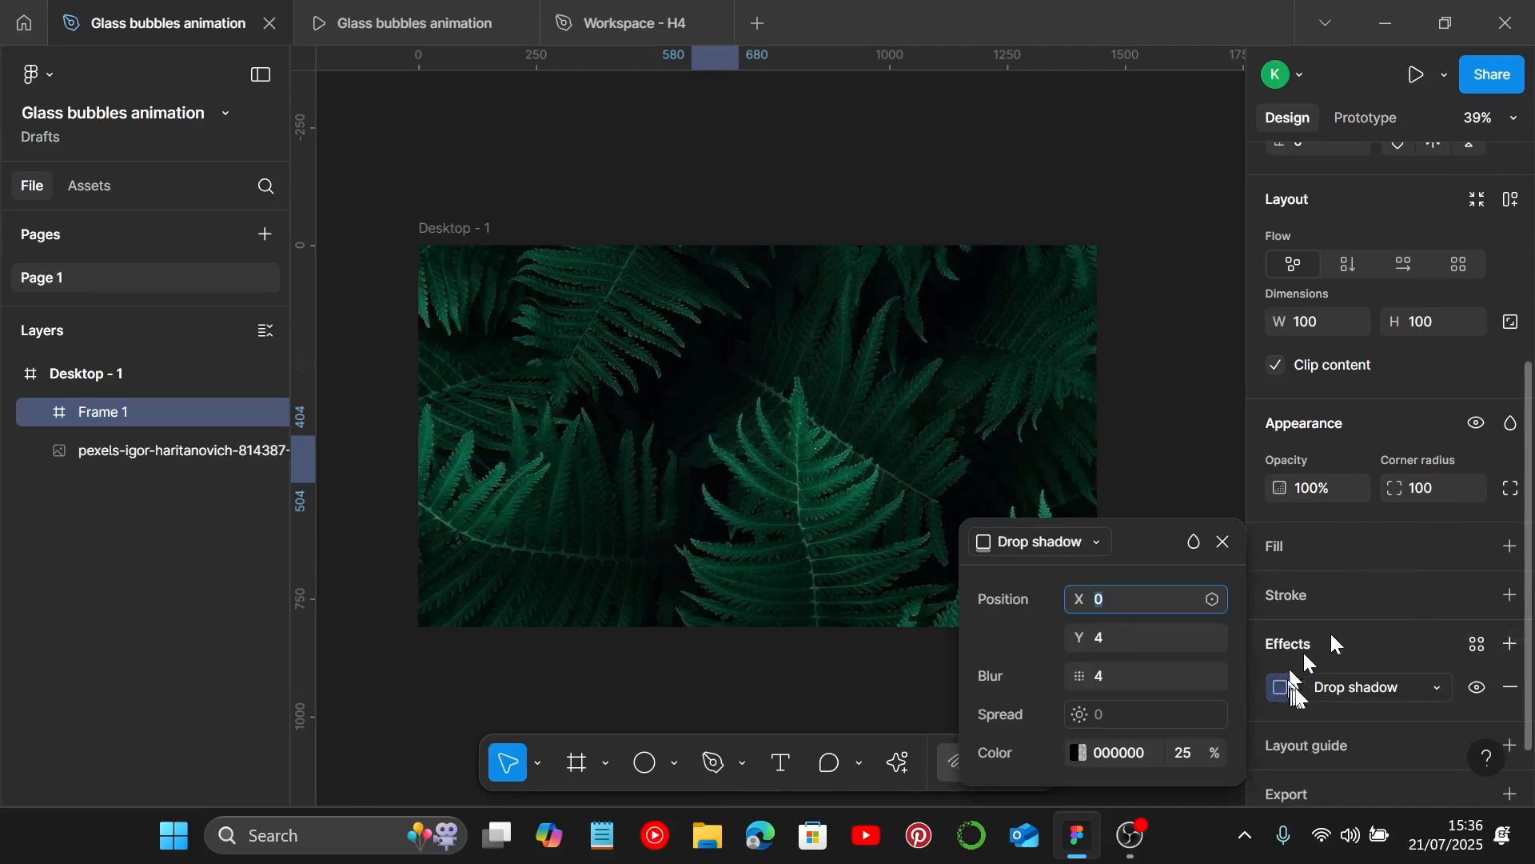
pyautogui.click(1356, 688)
pyautogui.click(1395, 767)
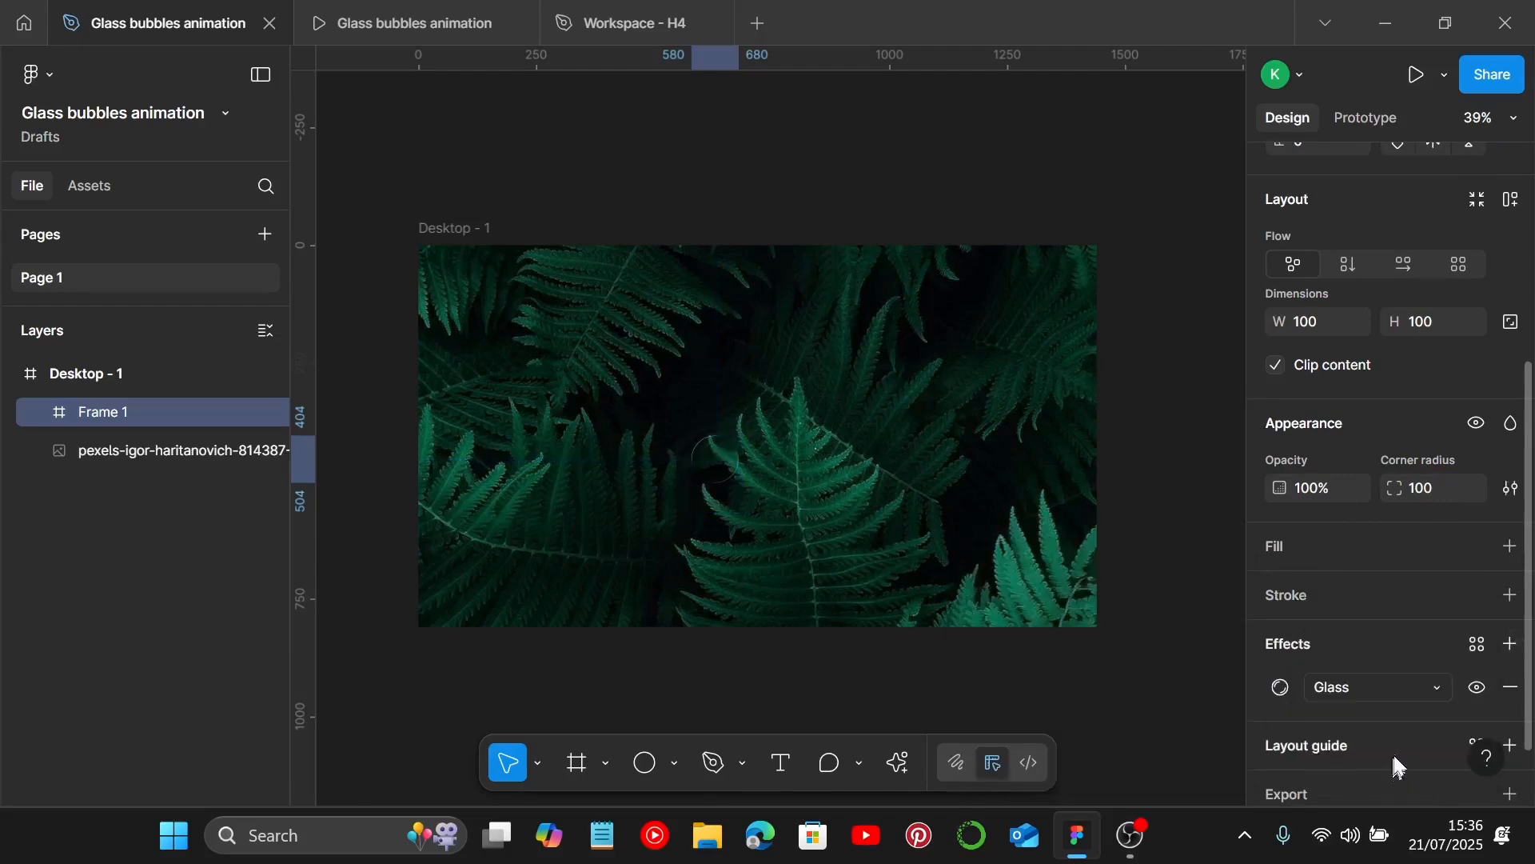
pyautogui.scroll(5, 710, 439)
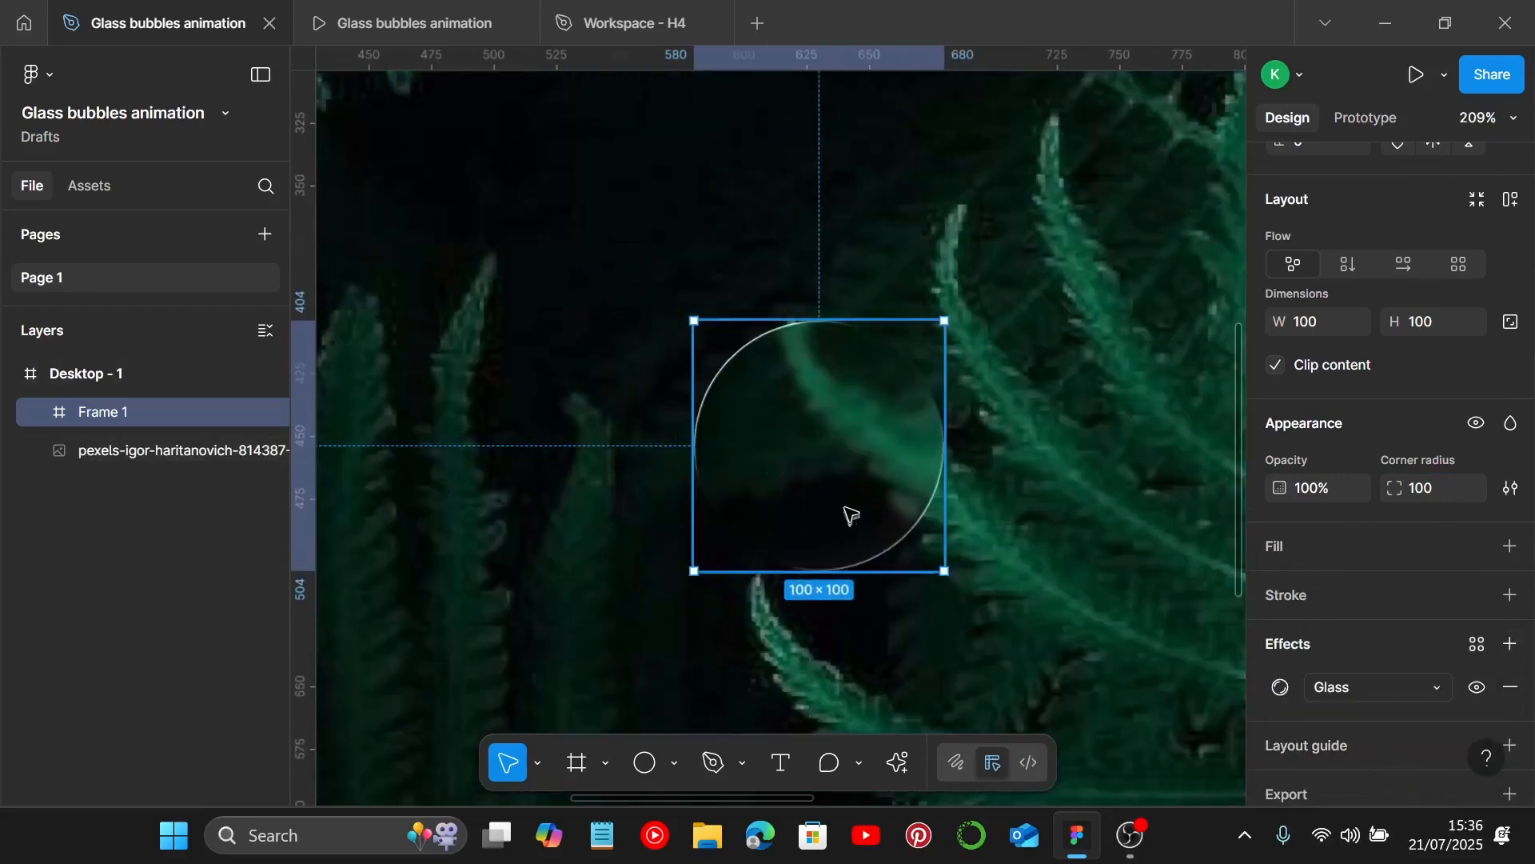
pyautogui.scroll(-2, 1395, 636)
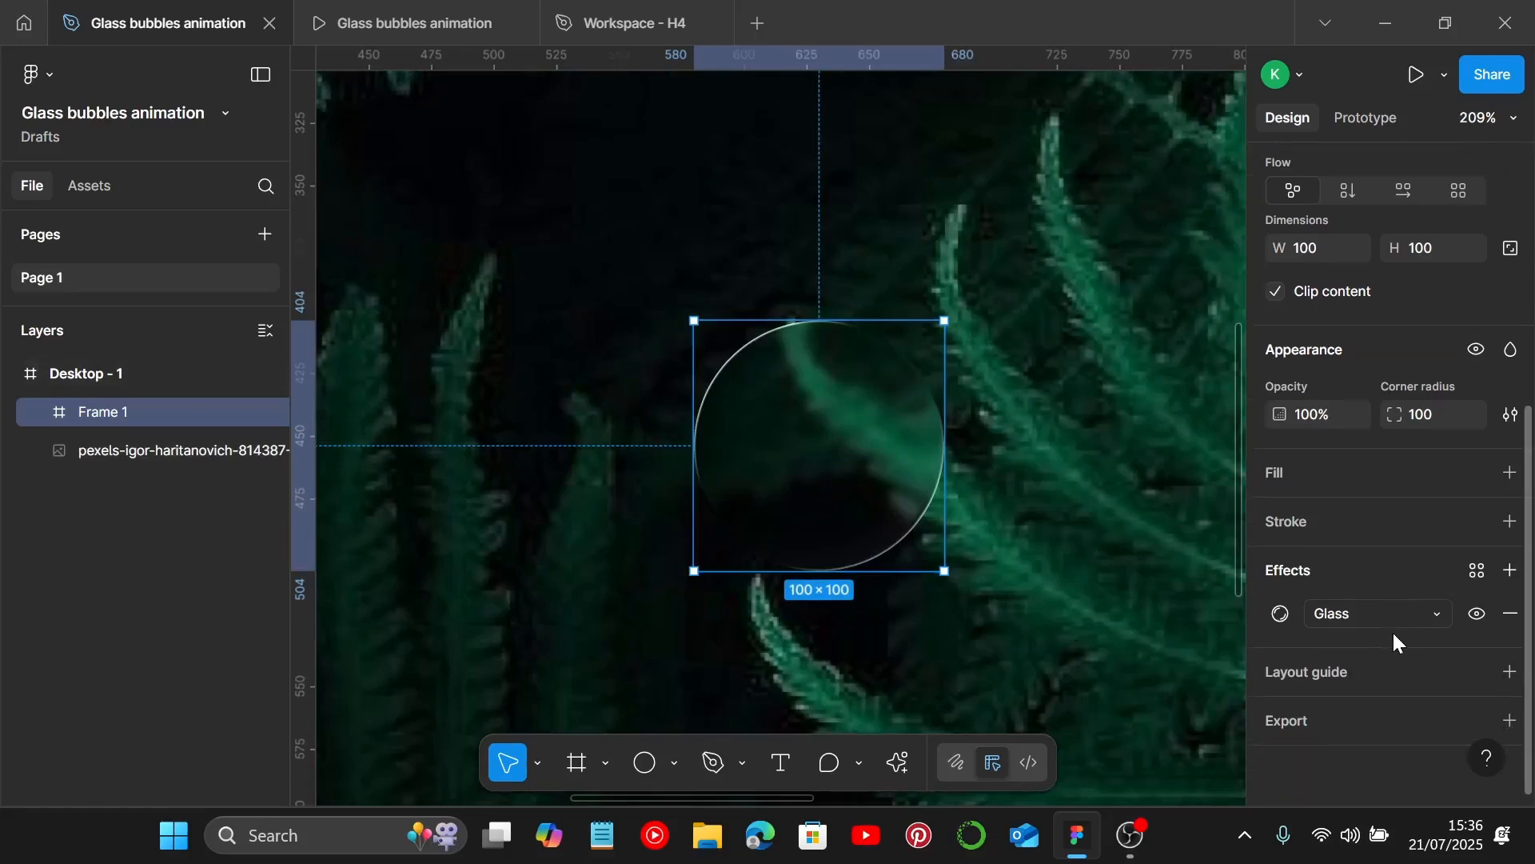
# Step: Set the bubble's Glass effect to depth 36, dispersion 46 and frost 6
pyautogui.click(1280, 615)
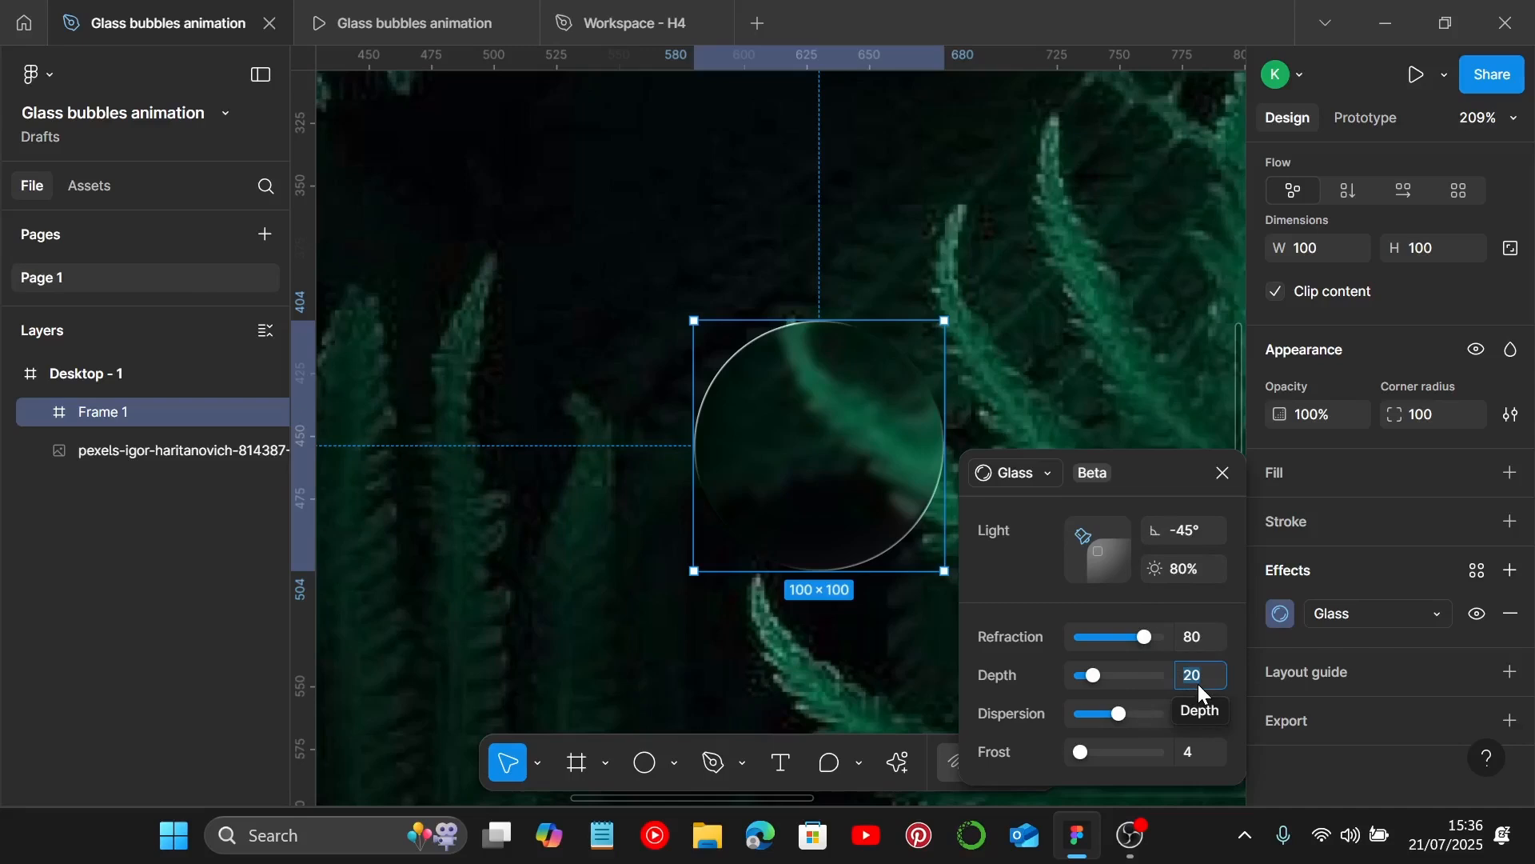
pyautogui.press('Return')
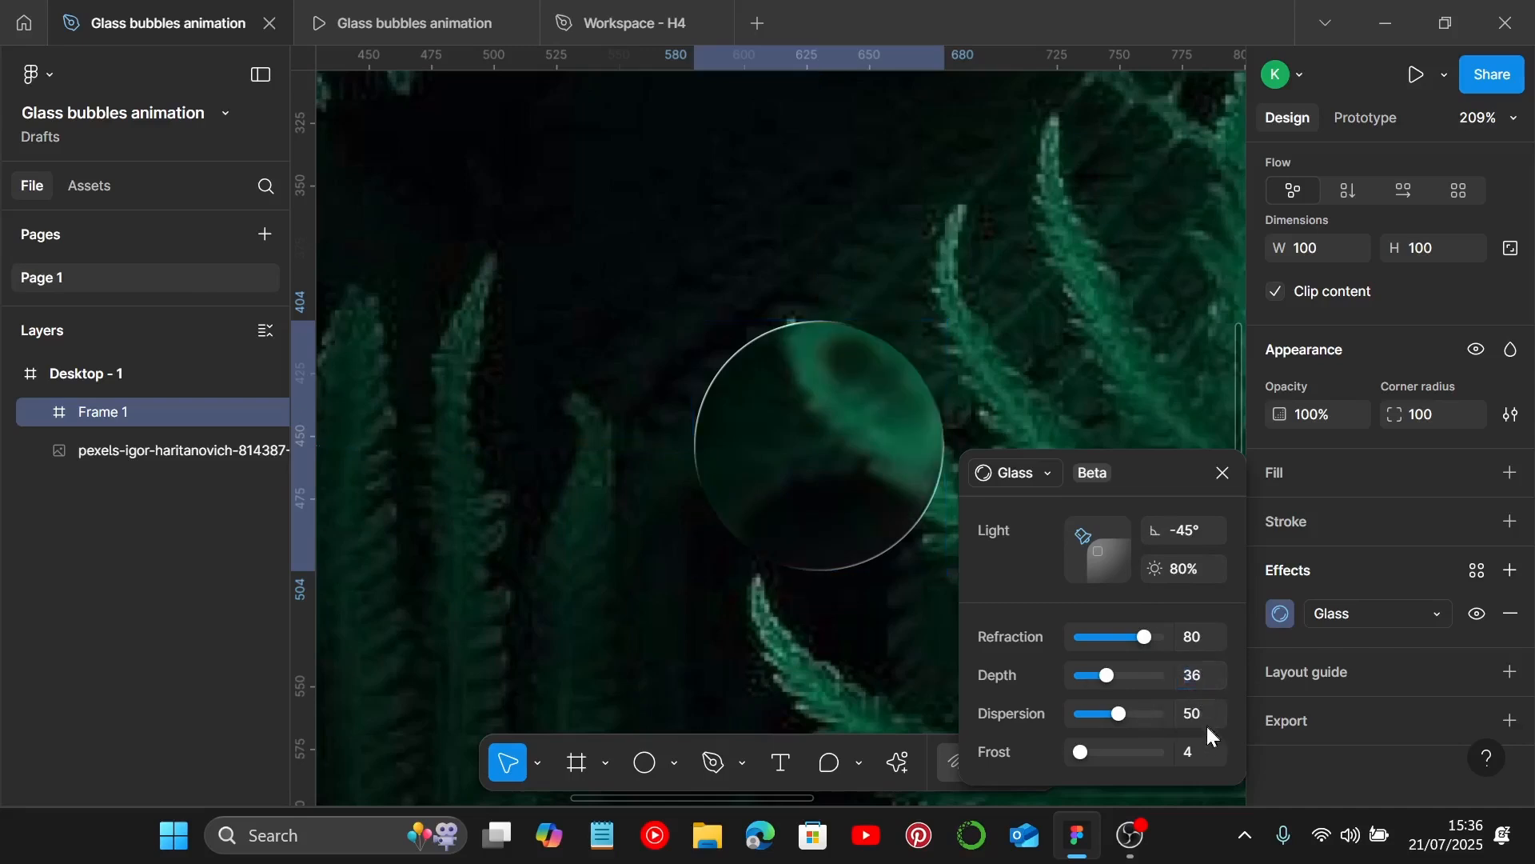
pyautogui.click(1201, 717)
pyautogui.write('46')
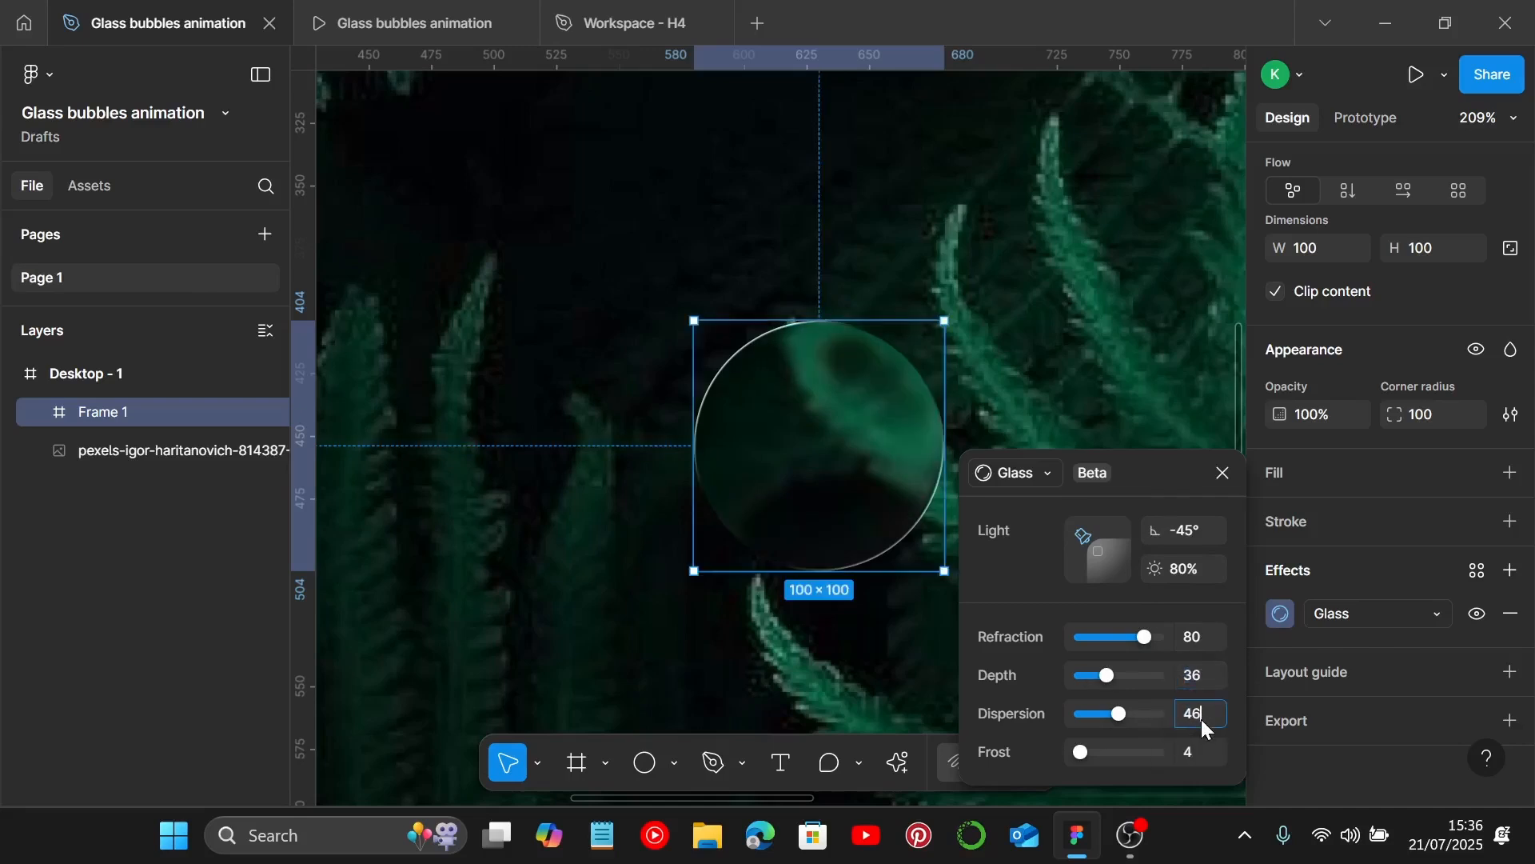
pyautogui.press('Return')
pyautogui.write('6')
pyautogui.press('Return')
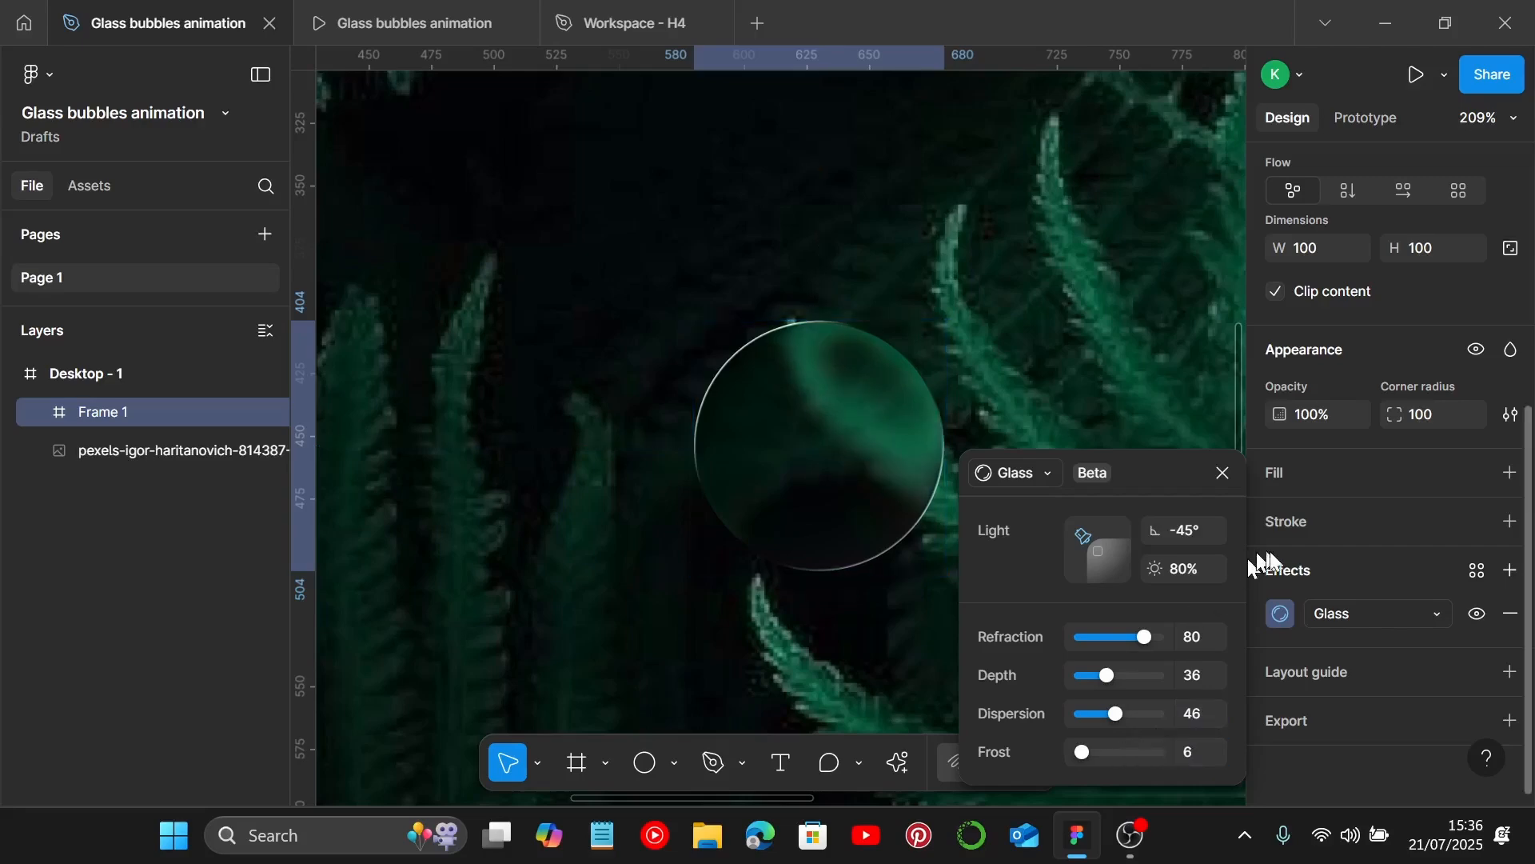
pyautogui.click(1222, 474)
# Step: Move the glass bubble to the desktop frame's left edge and duplicate it twice to form a vertical column of three
pyautogui.scroll(-5, 956, 528)
pyautogui.scroll(-4, 956, 528)
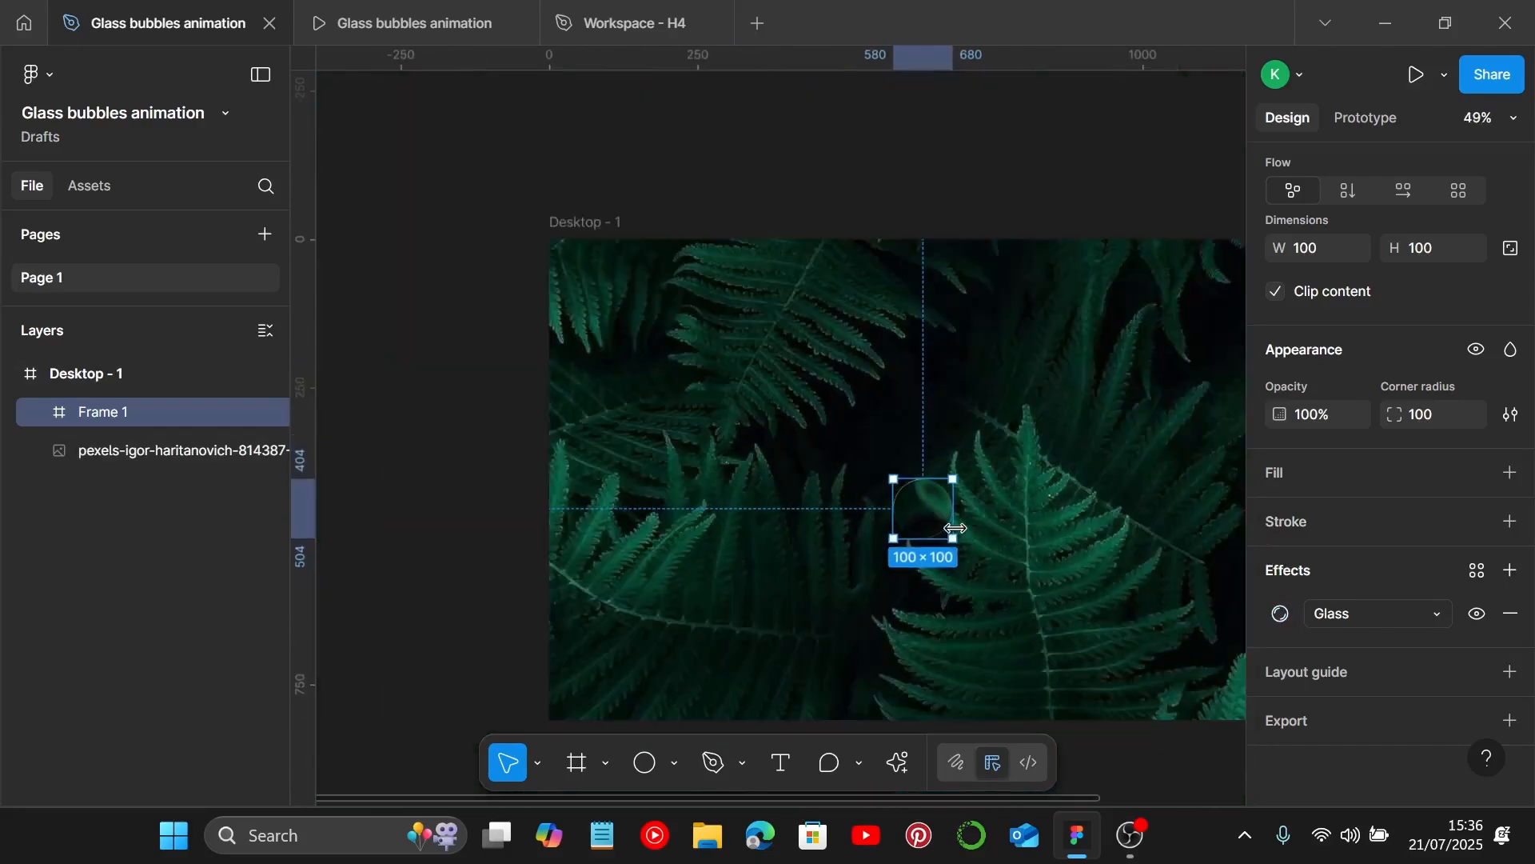
pyautogui.moveTo(935, 521); pyautogui.dragTo(622, 612)
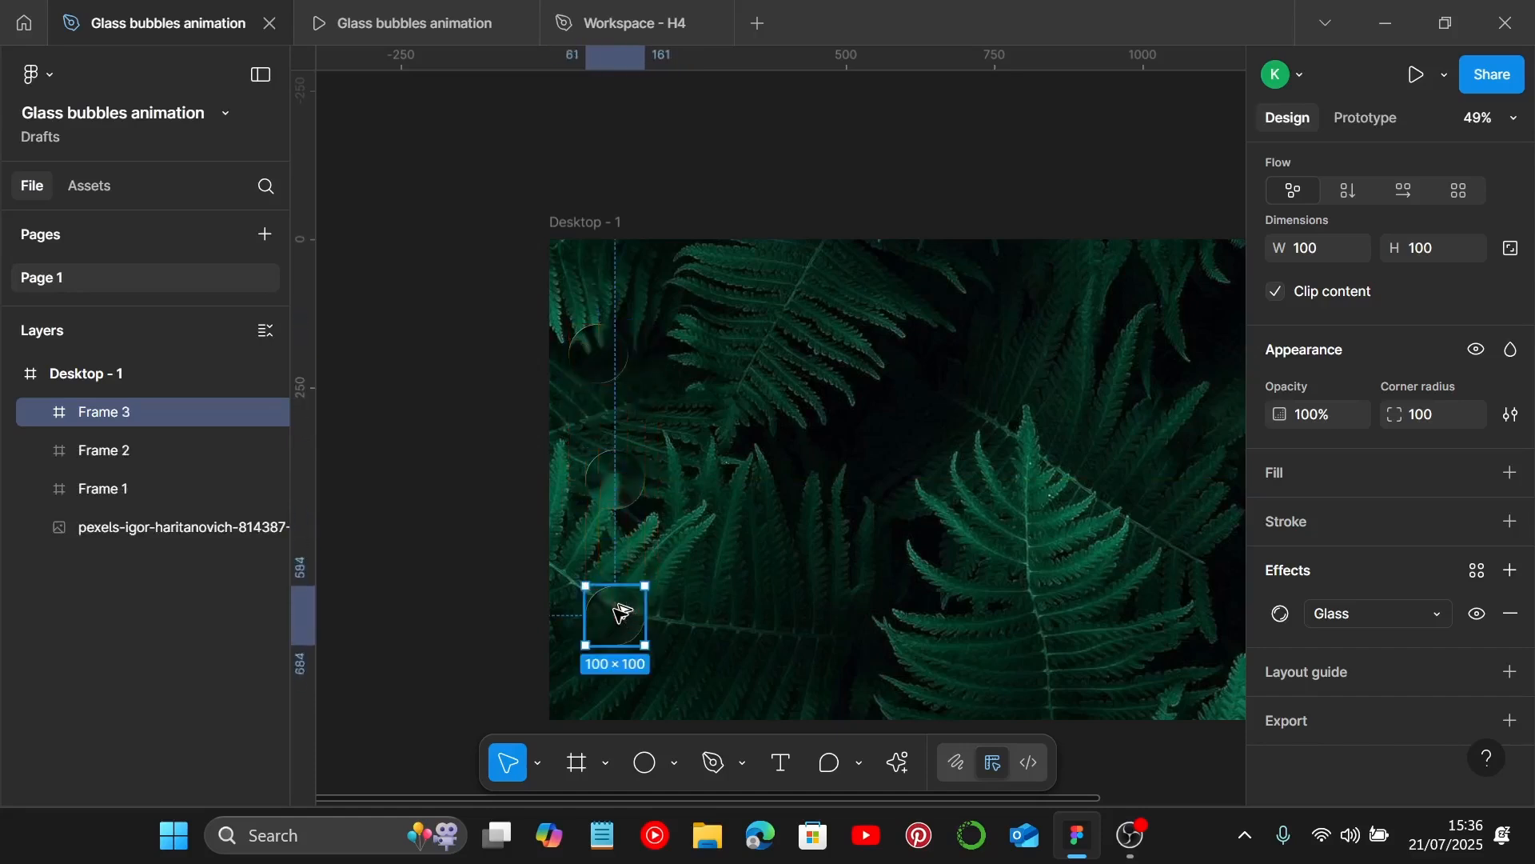
# Step: Move the uppermost bubble closer to the frame's top edge and resize it to 200 × 200
pyautogui.keyDown('ctrl'); pyautogui.scroll(3, 627, 429); pyautogui.keyUp('ctrl')
pyautogui.click(596, 349)
pyautogui.moveTo(596, 349); pyautogui.dragTo(609, 297)
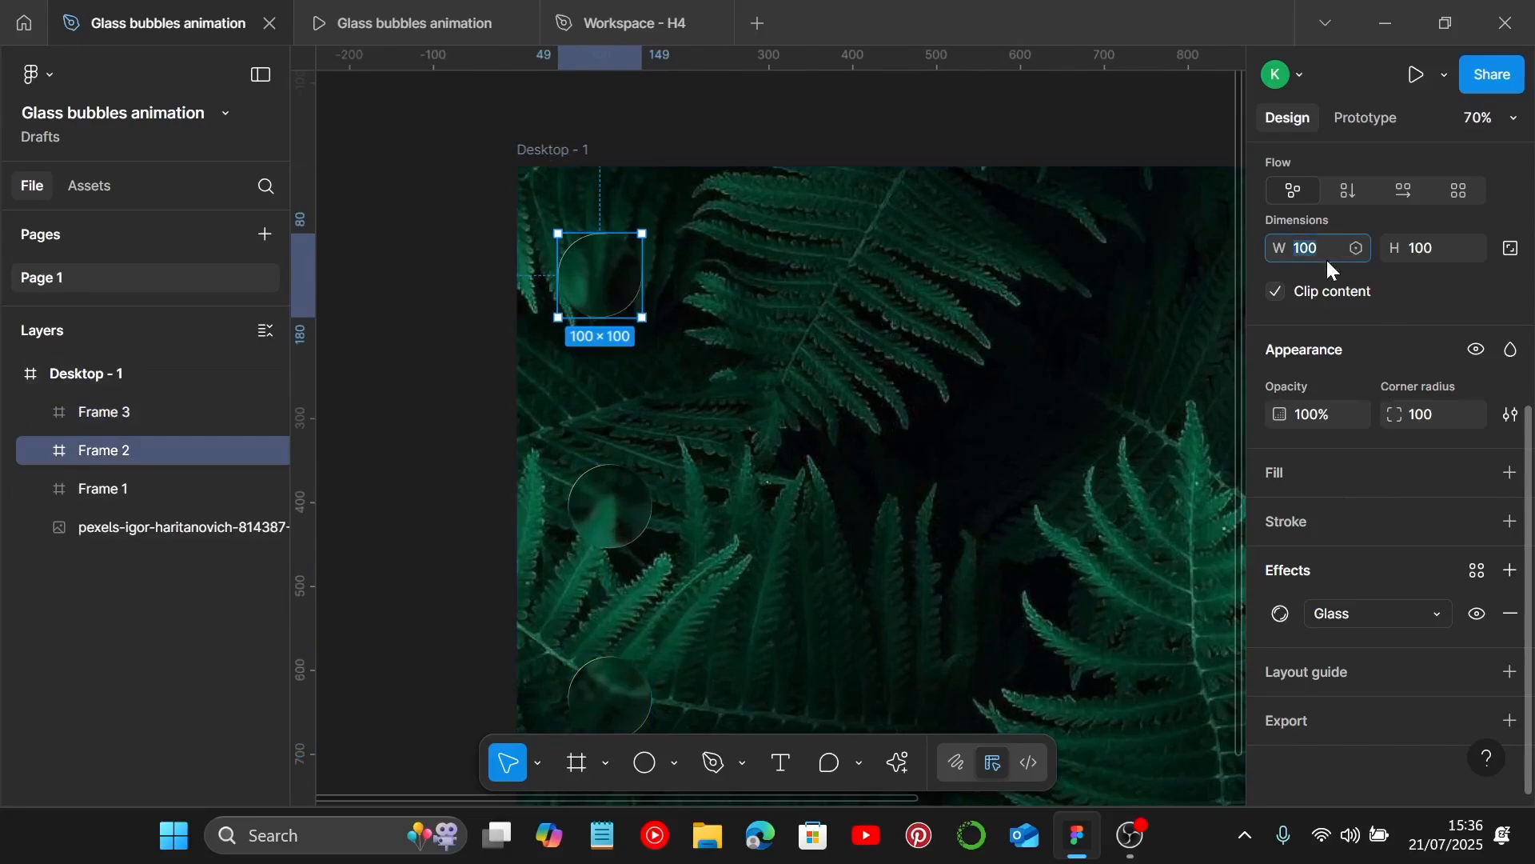
pyautogui.press('Return')
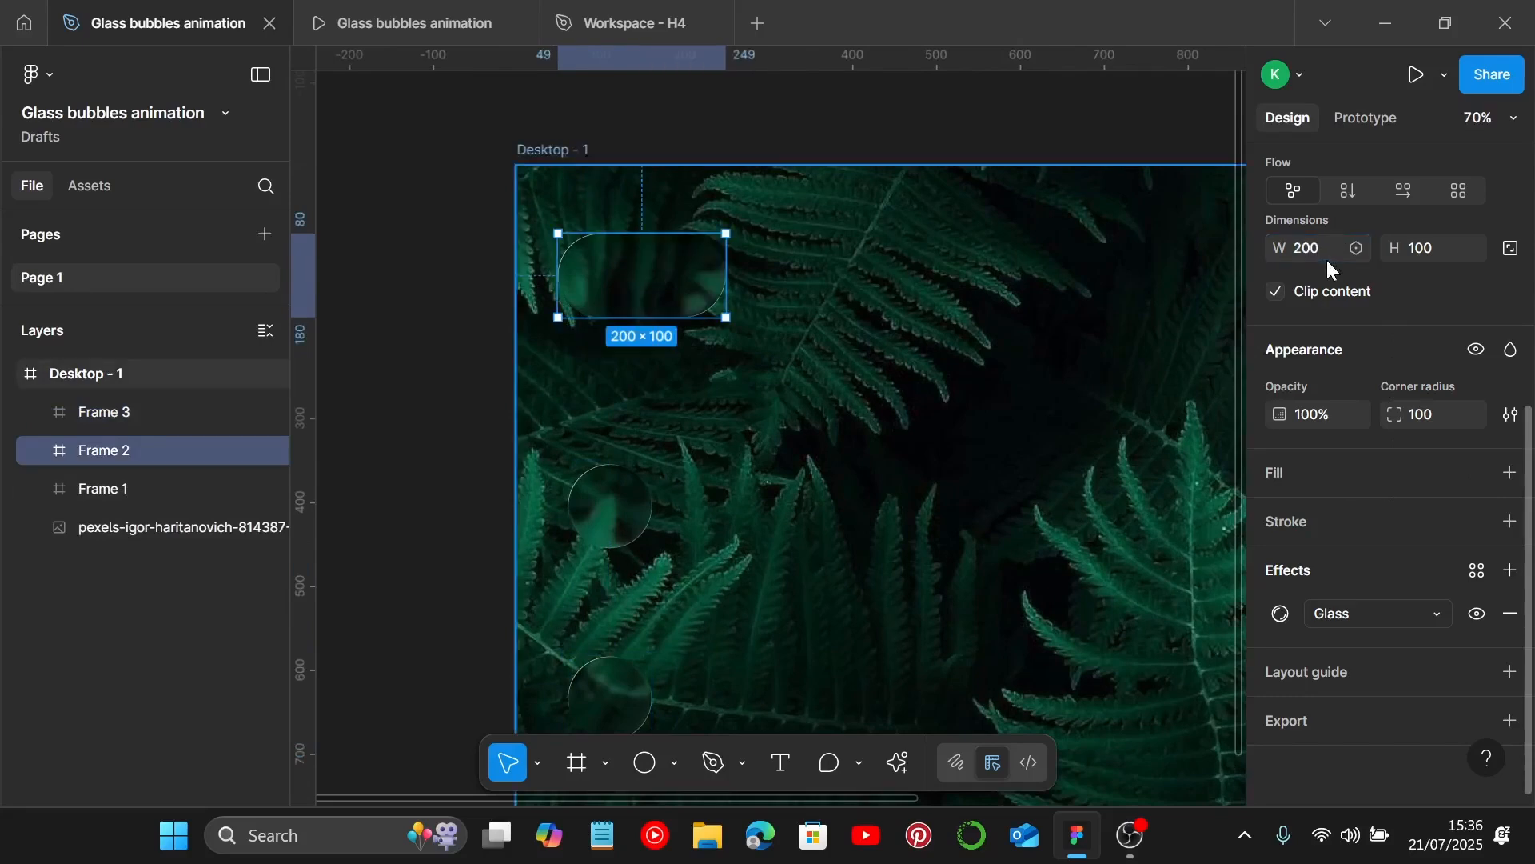
pyautogui.click(1428, 261)
pyautogui.press('Return')
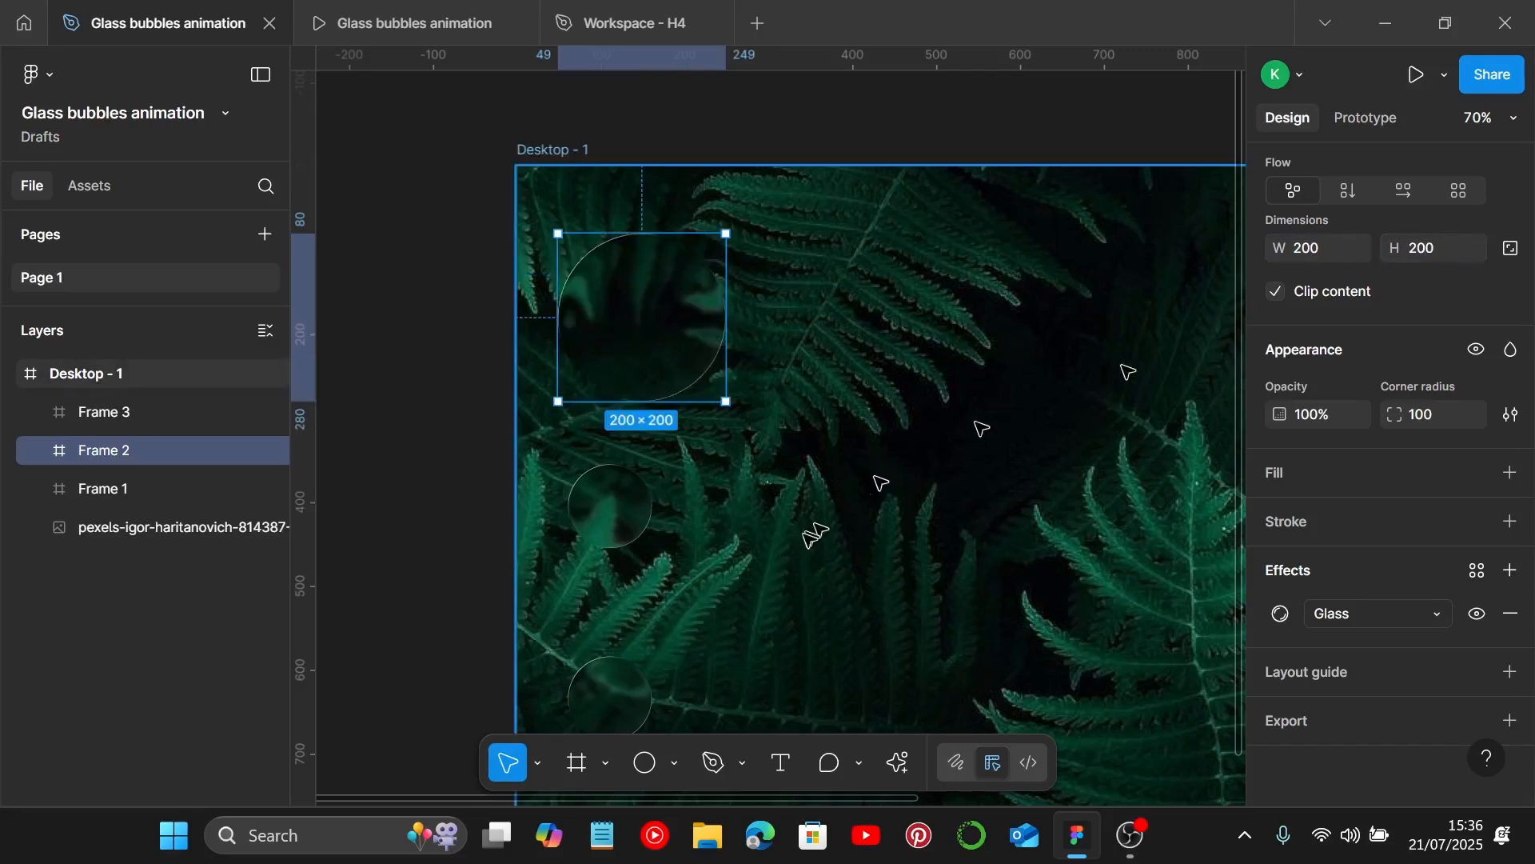
# Step: Resize the lowest bubble in the column to 50 × 50
pyautogui.scroll(-1, 640, 495)
pyautogui.click(598, 638)
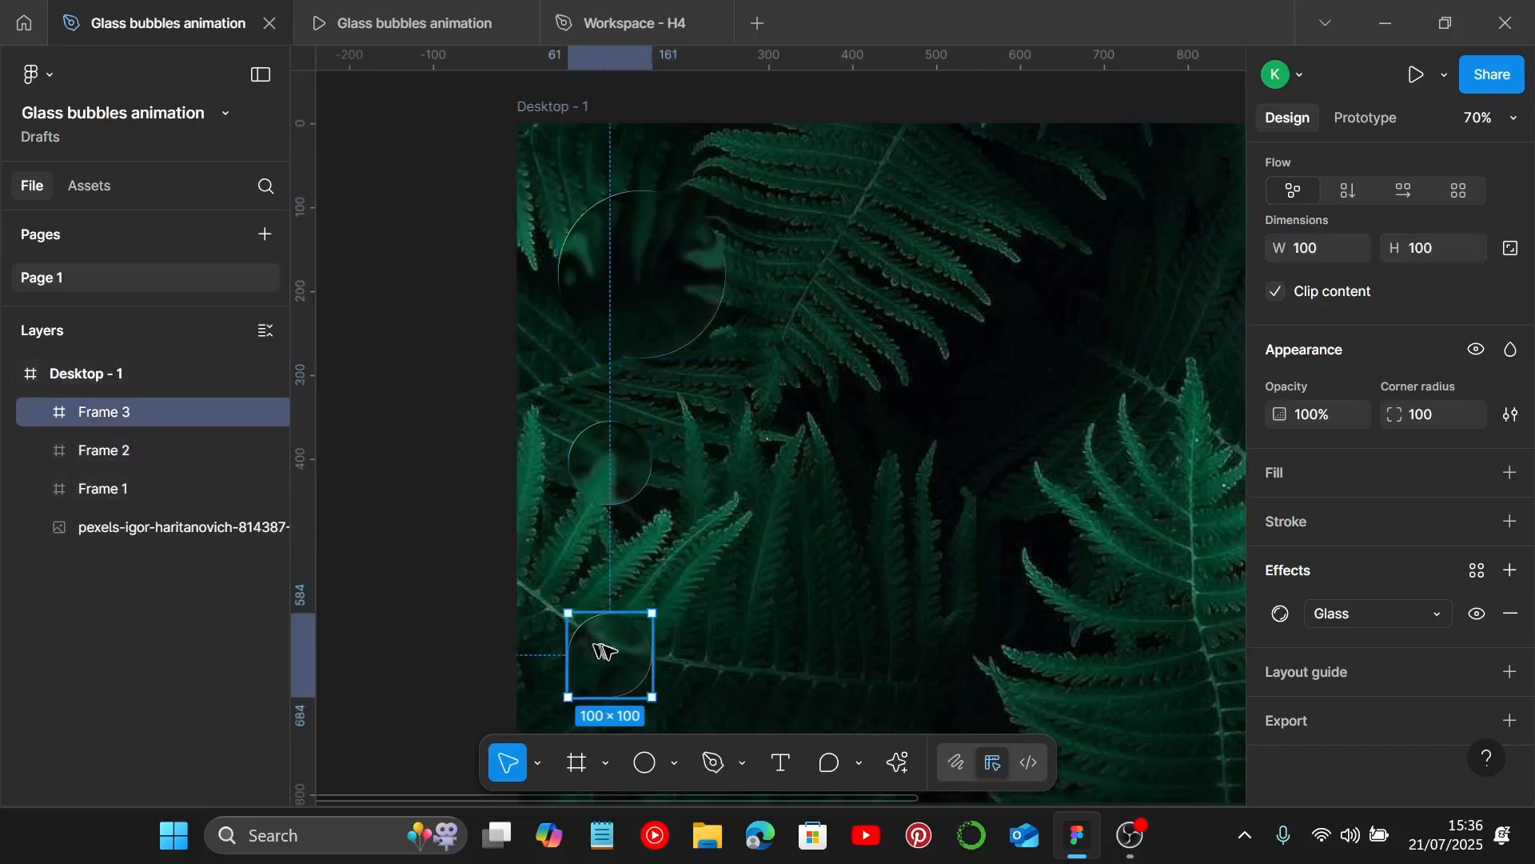
pyautogui.click(1333, 255)
pyautogui.write('50')
pyautogui.press('Return')
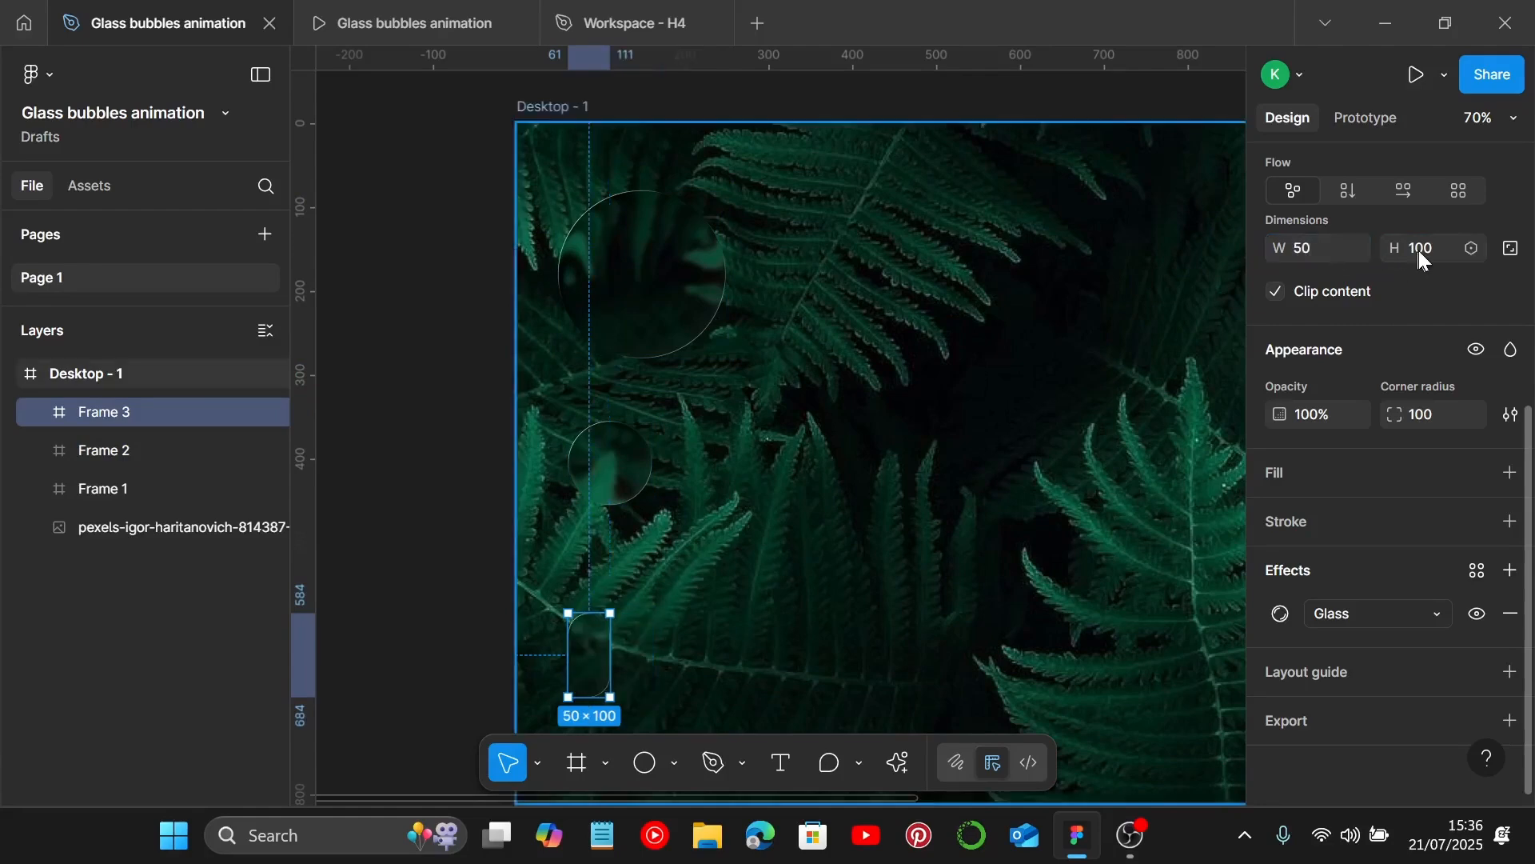
pyautogui.press('Return')
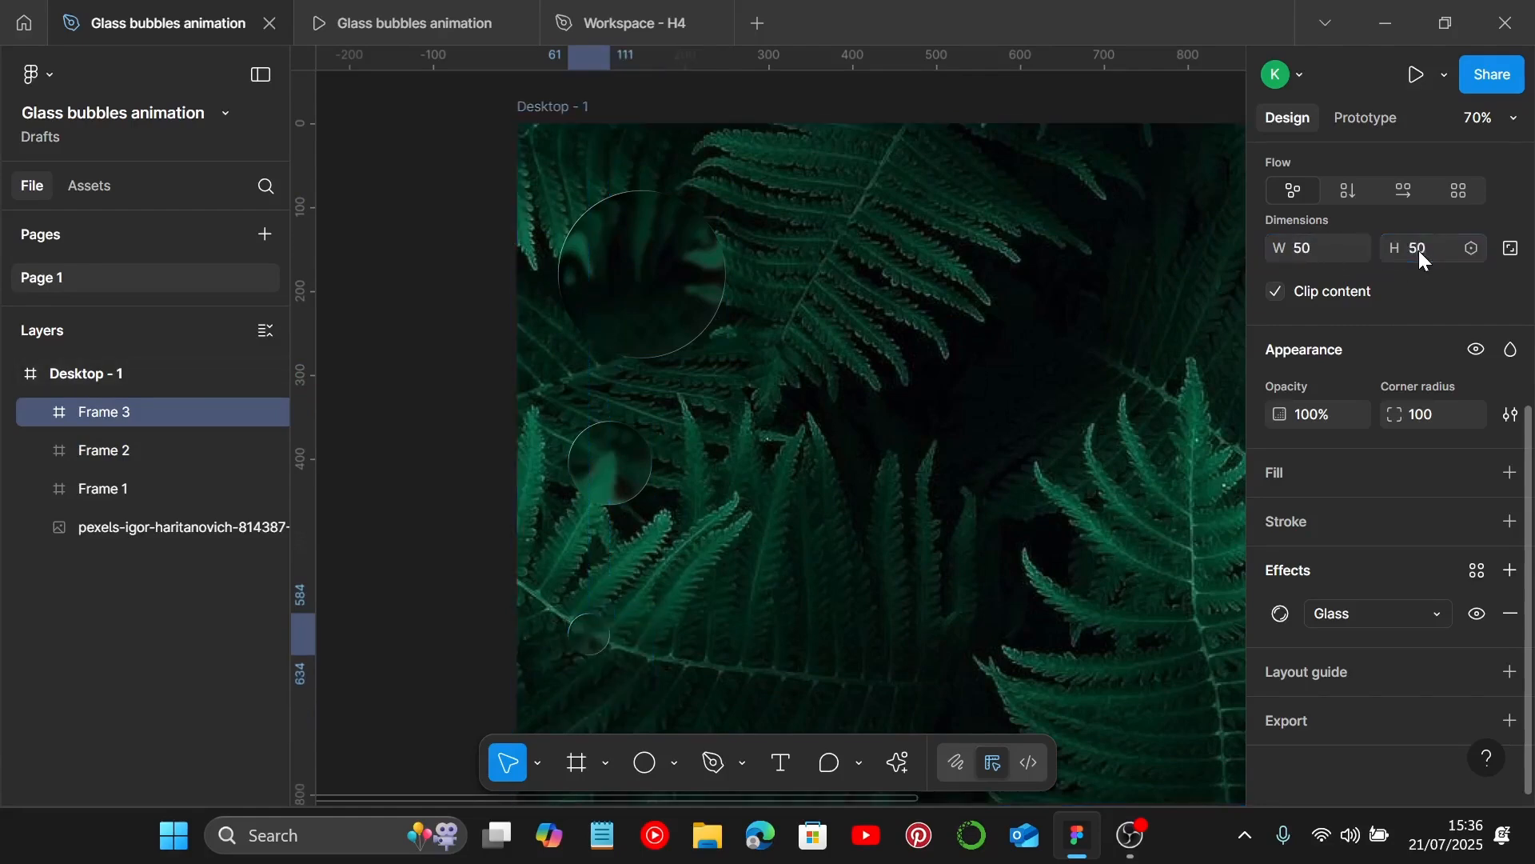
# Step: Nudge the 200 × 200 bubble toward the frame's upper-left corner and duplicate it four times in a row across the upper part
pyautogui.scroll(-3, 850, 413)
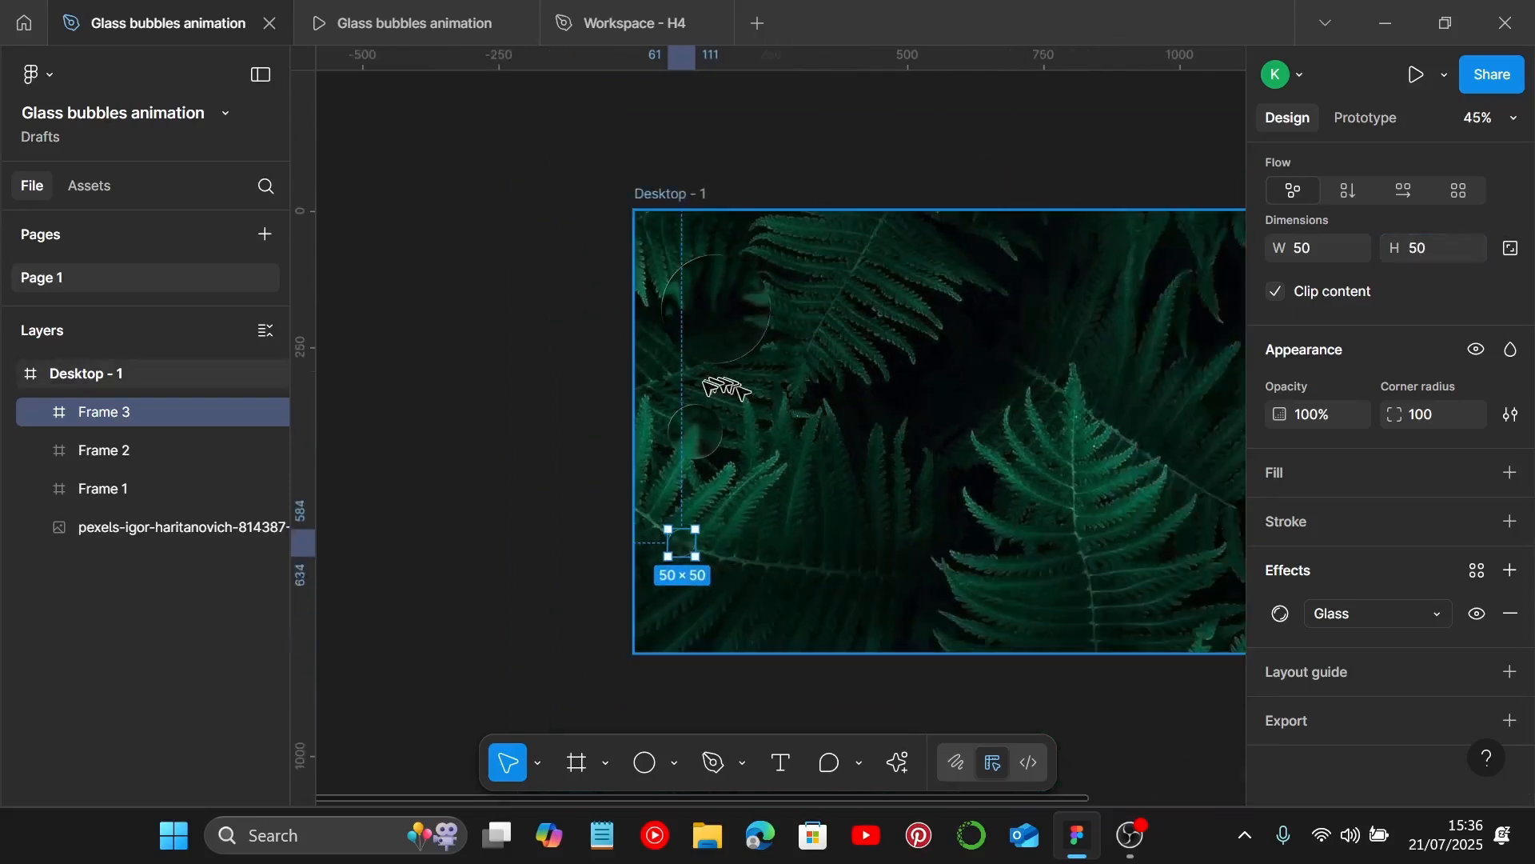
pyautogui.hscroll(1, 685, 366)
pyautogui.click(719, 325)
pyautogui.hscroll(3, 720, 325)
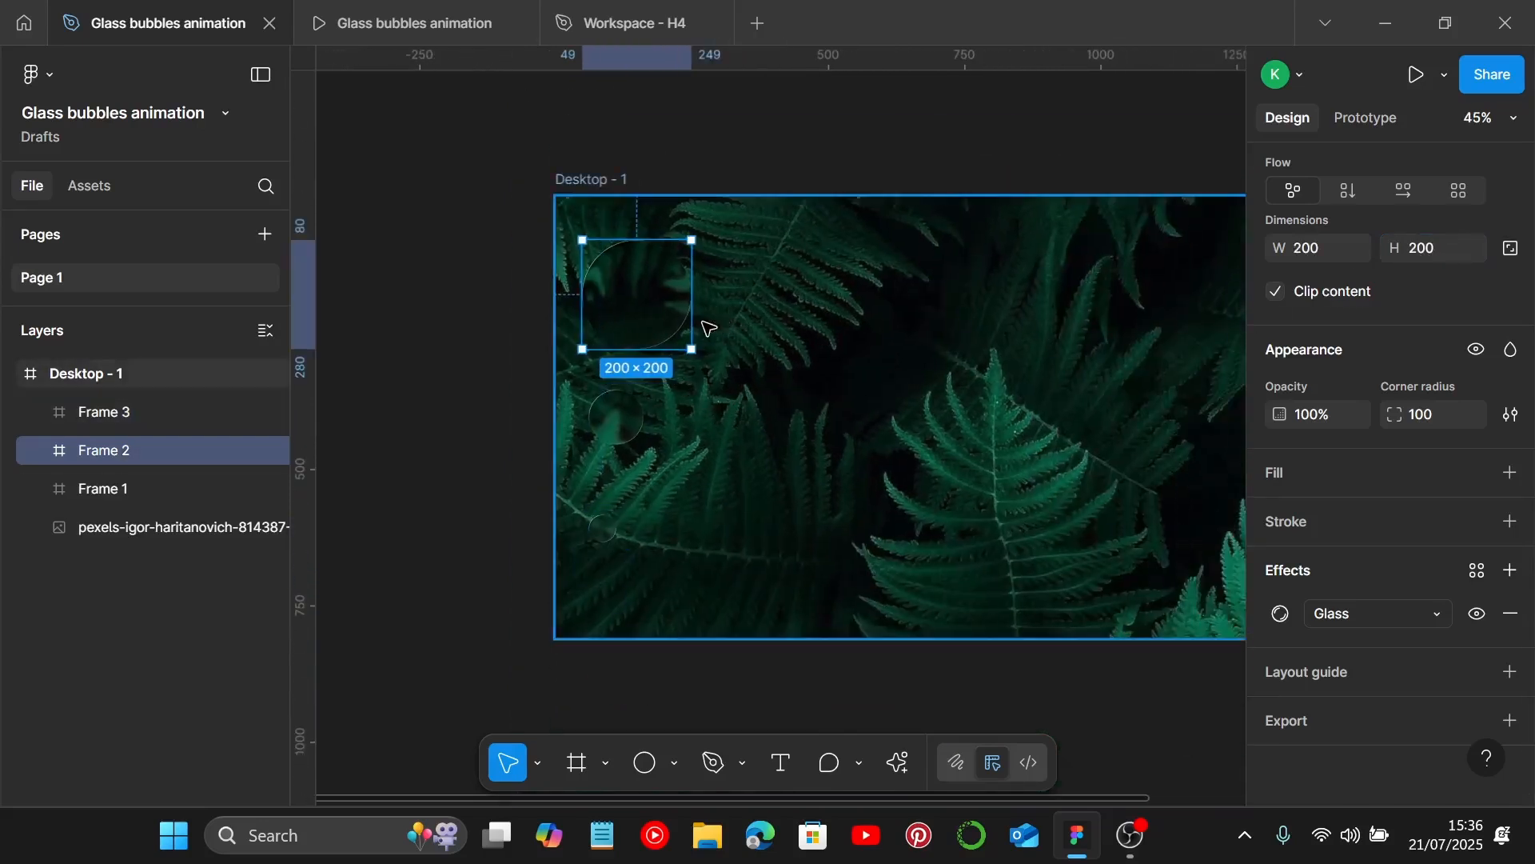
pyautogui.hscroll(2, 703, 333)
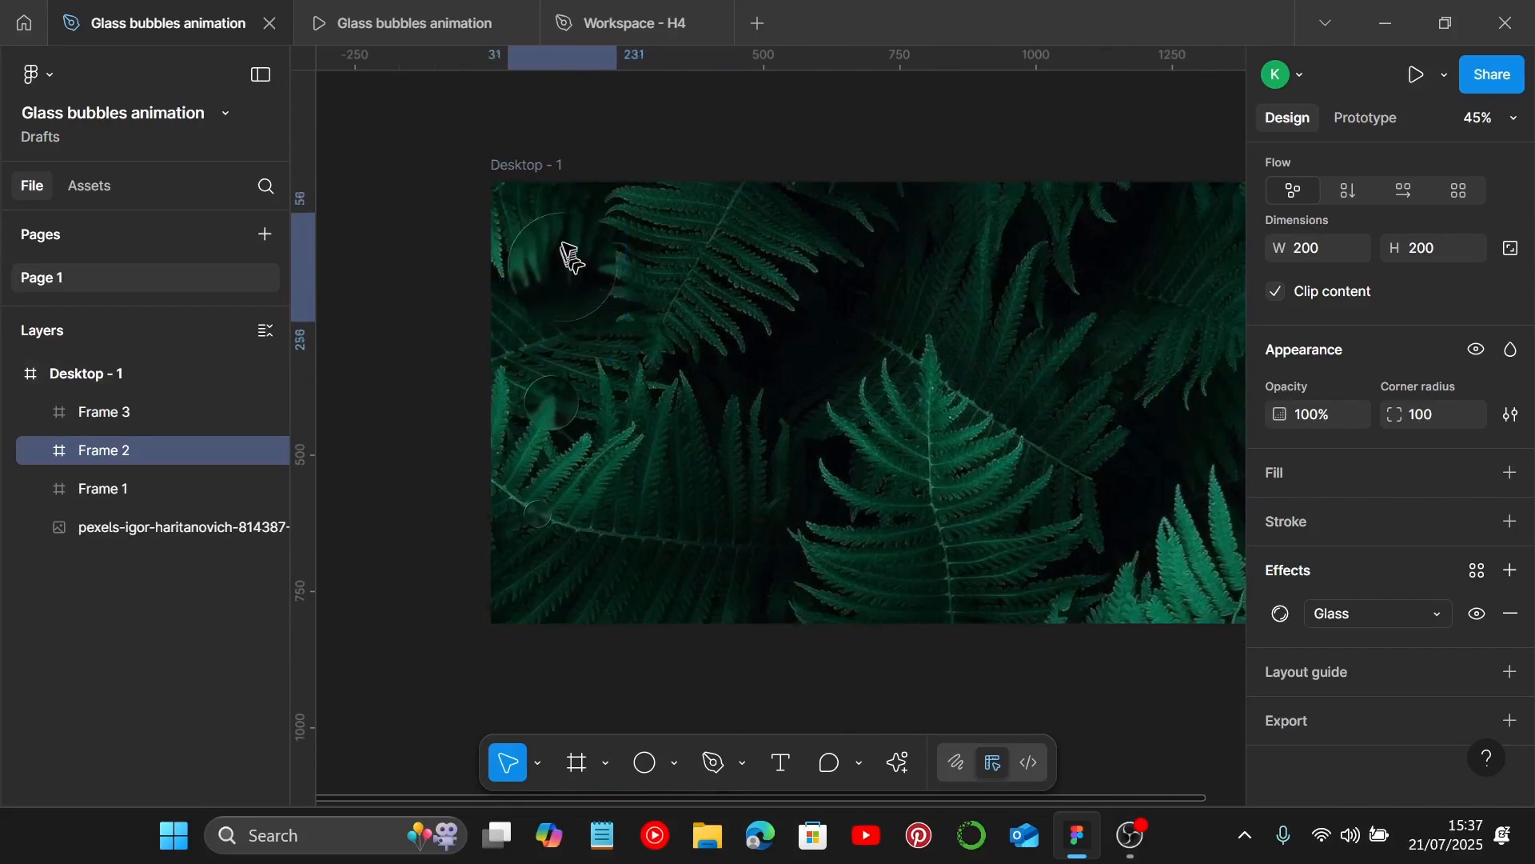
pyautogui.hscroll(5, 560, 288)
pyautogui.hscroll(-1, 483, 309)
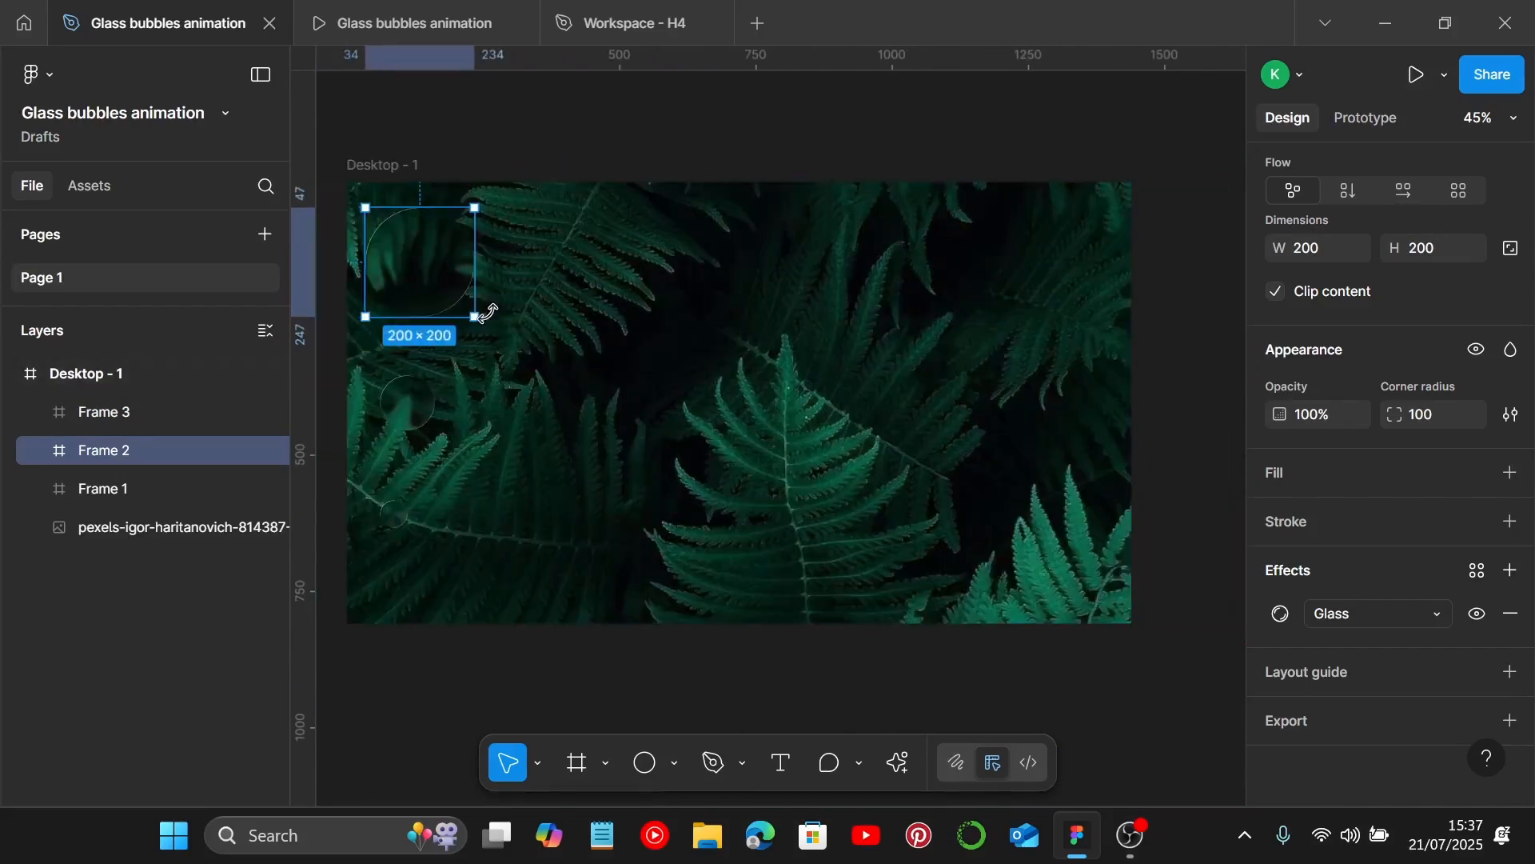
pyautogui.hscroll(-2, 456, 272)
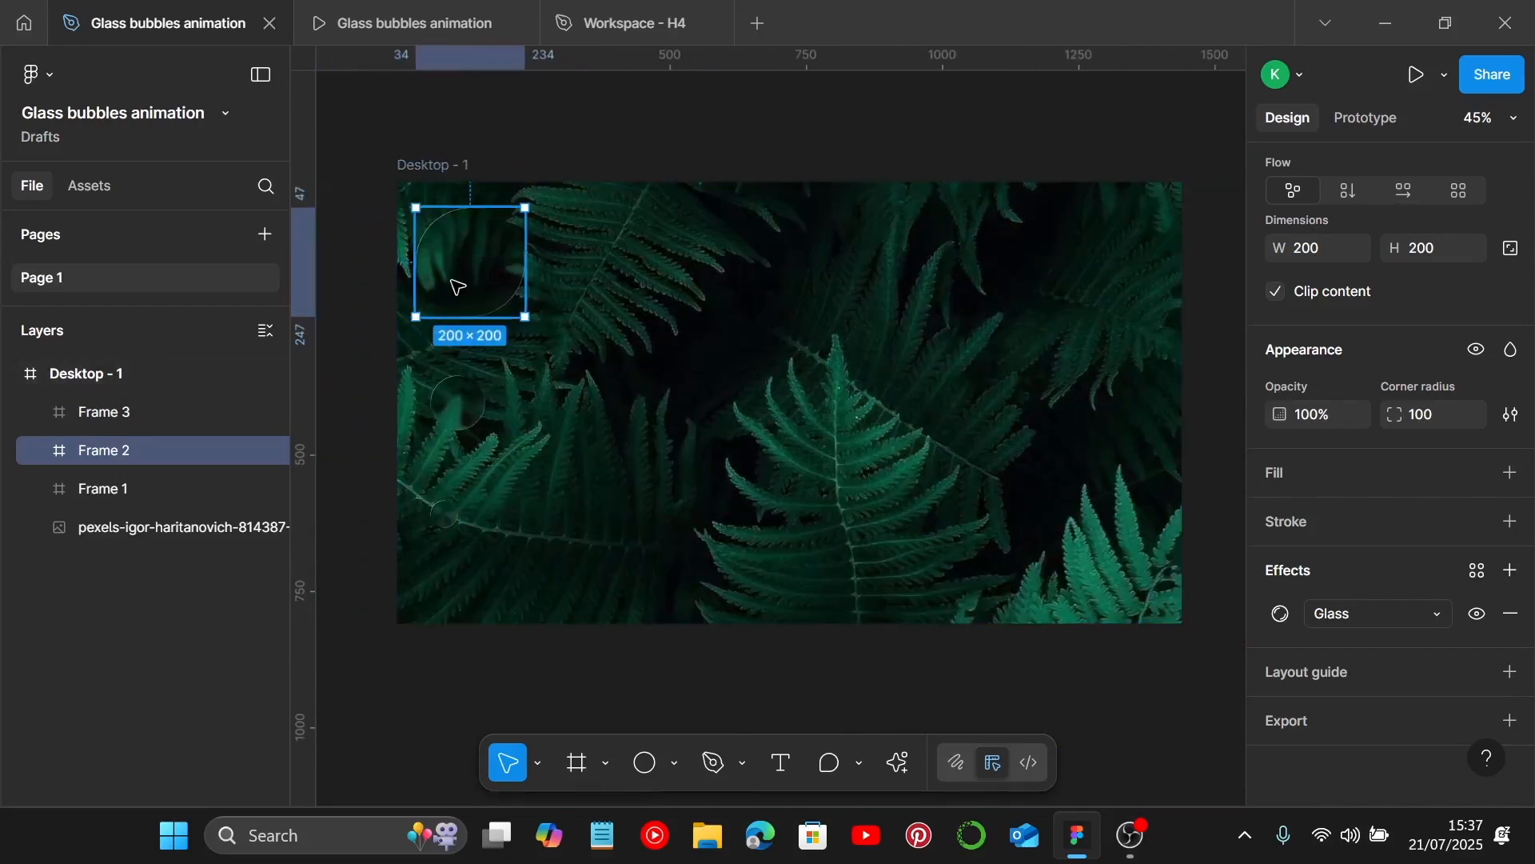
pyautogui.moveTo(458, 287); pyautogui.dragTo(924, 264)
pyautogui.moveTo(925, 264); pyautogui.dragTo(1112, 270)
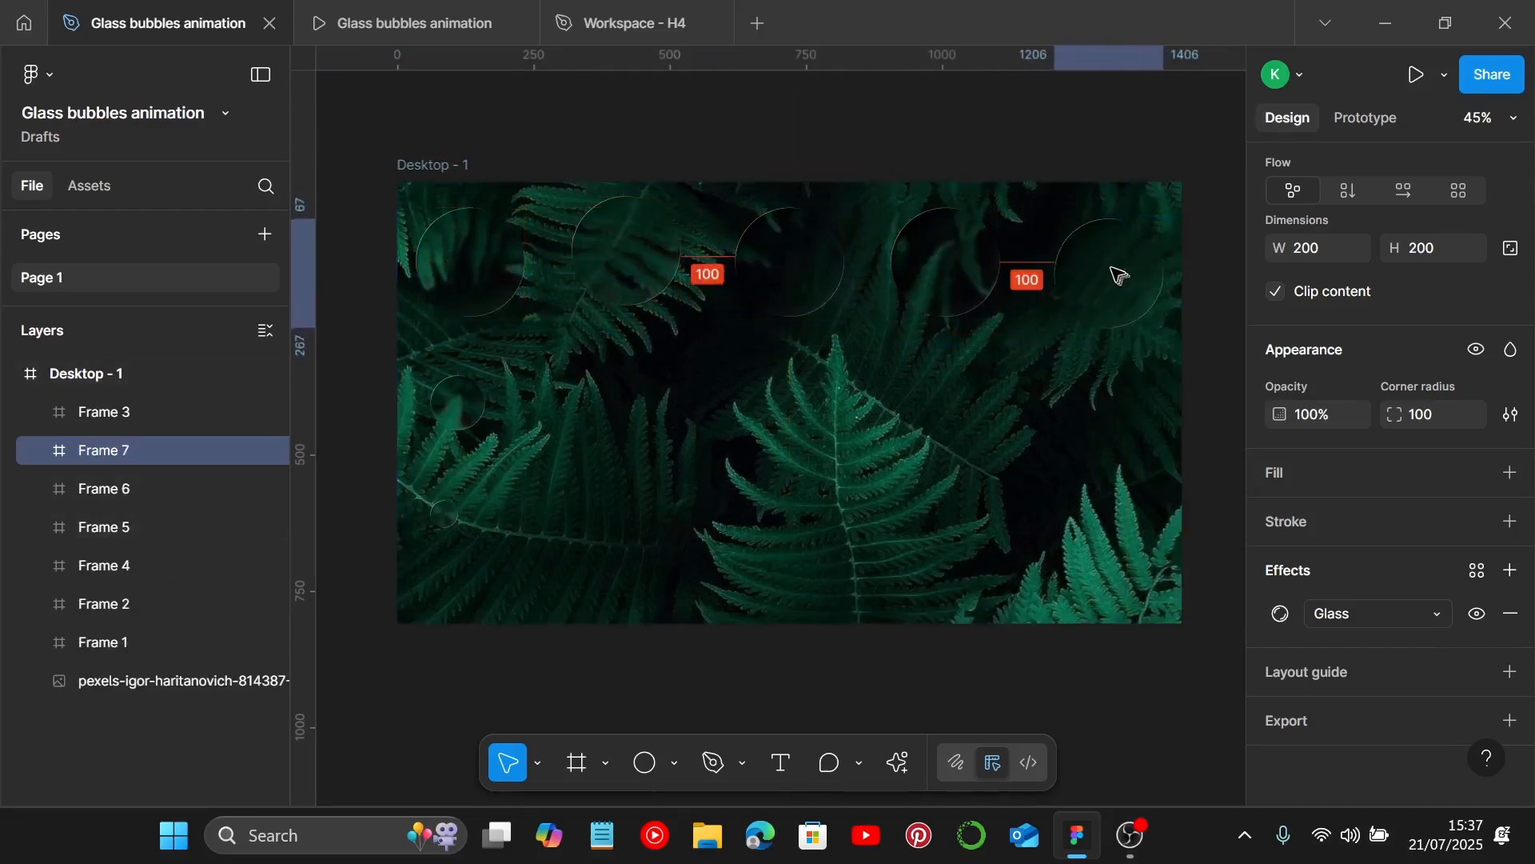
# Step: Duplicate the 100 × 100 bubble across the middle of the desktop frame to form a row of eight
pyautogui.click(459, 405)
pyautogui.moveTo(459, 405); pyautogui.dragTo(750, 410)
pyautogui.keyDown('shift'); pyautogui.click(455, 413); pyautogui.keyUp('shift')
pyautogui.moveTo(852, 403); pyautogui.dragTo(936, 402)
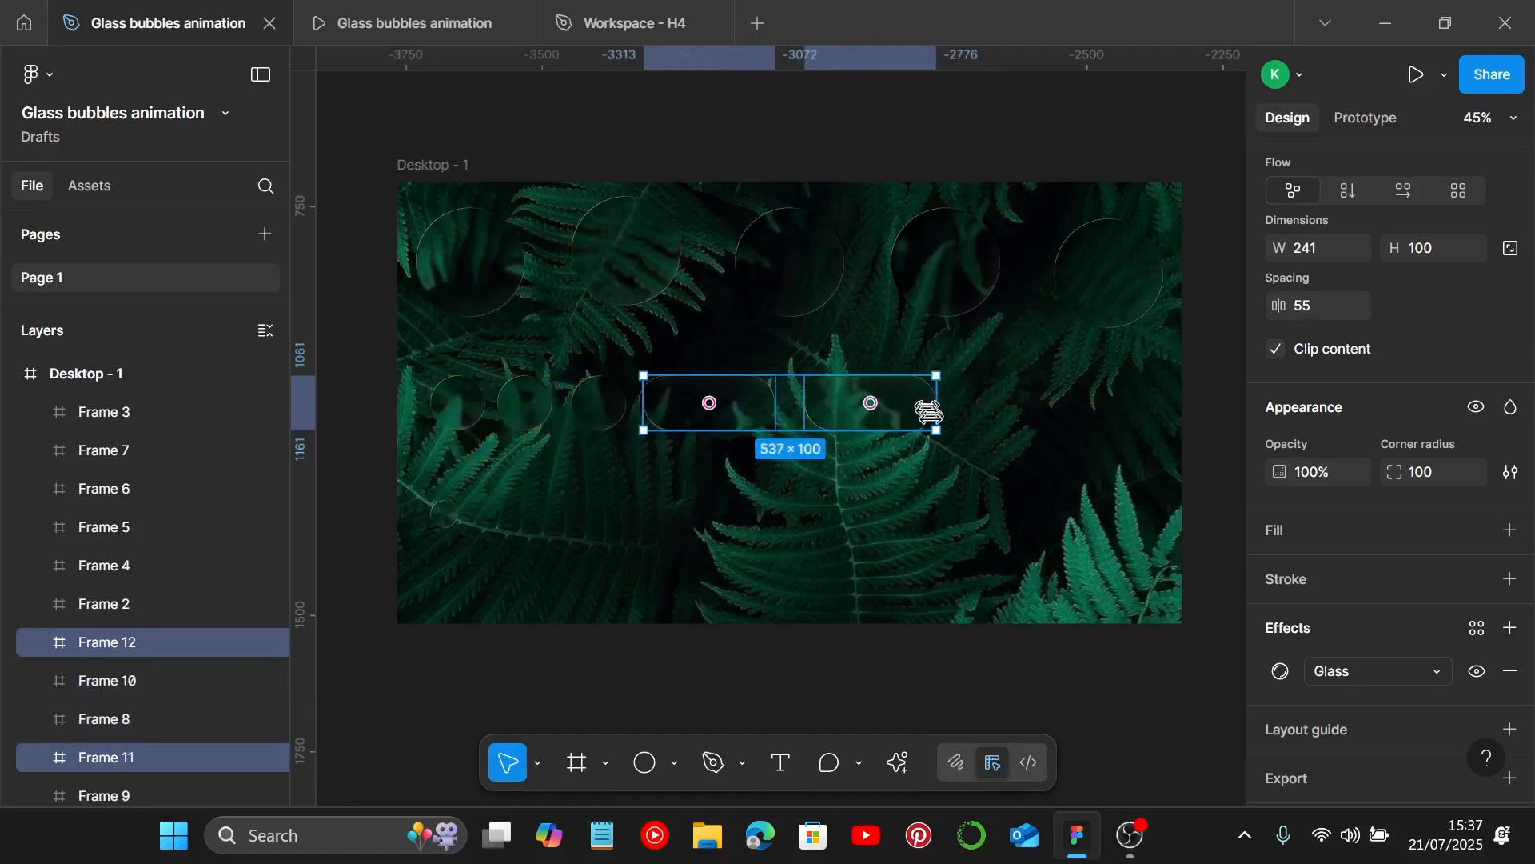
pyautogui.hotkey('ctrl', 'z')
pyautogui.moveTo(826, 413); pyautogui.dragTo(977, 413)
# Step: Duplicate the 50 × 50 bubble across the lower part of the desktop frame to form a row of ten
pyautogui.click(456, 524)
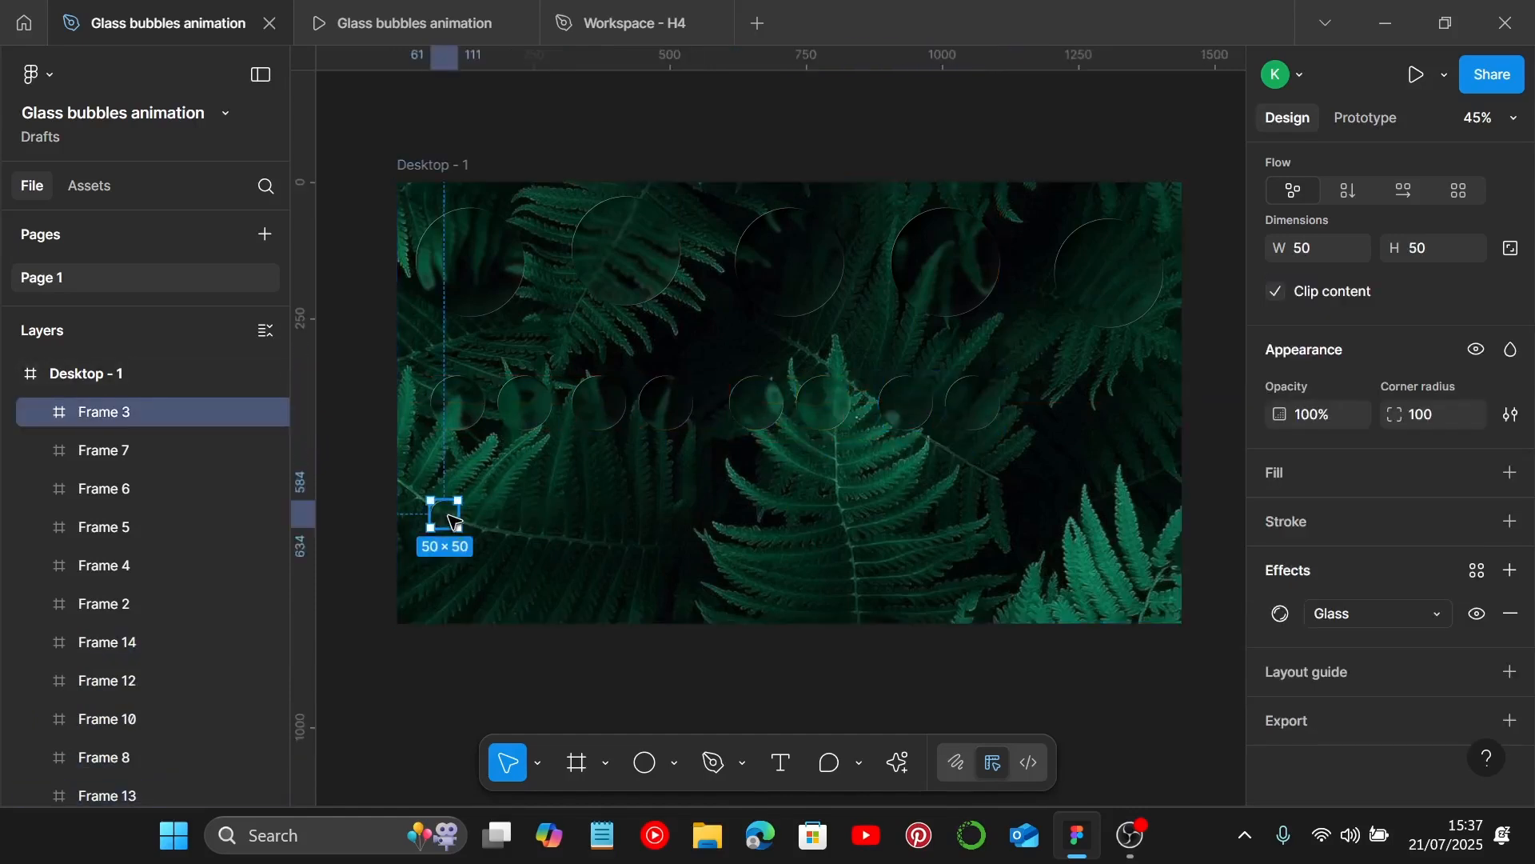
pyautogui.moveTo(456, 524); pyautogui.dragTo(916, 522)
pyautogui.keyDown('shift'); pyautogui.click(455, 524); pyautogui.keyUp('shift')
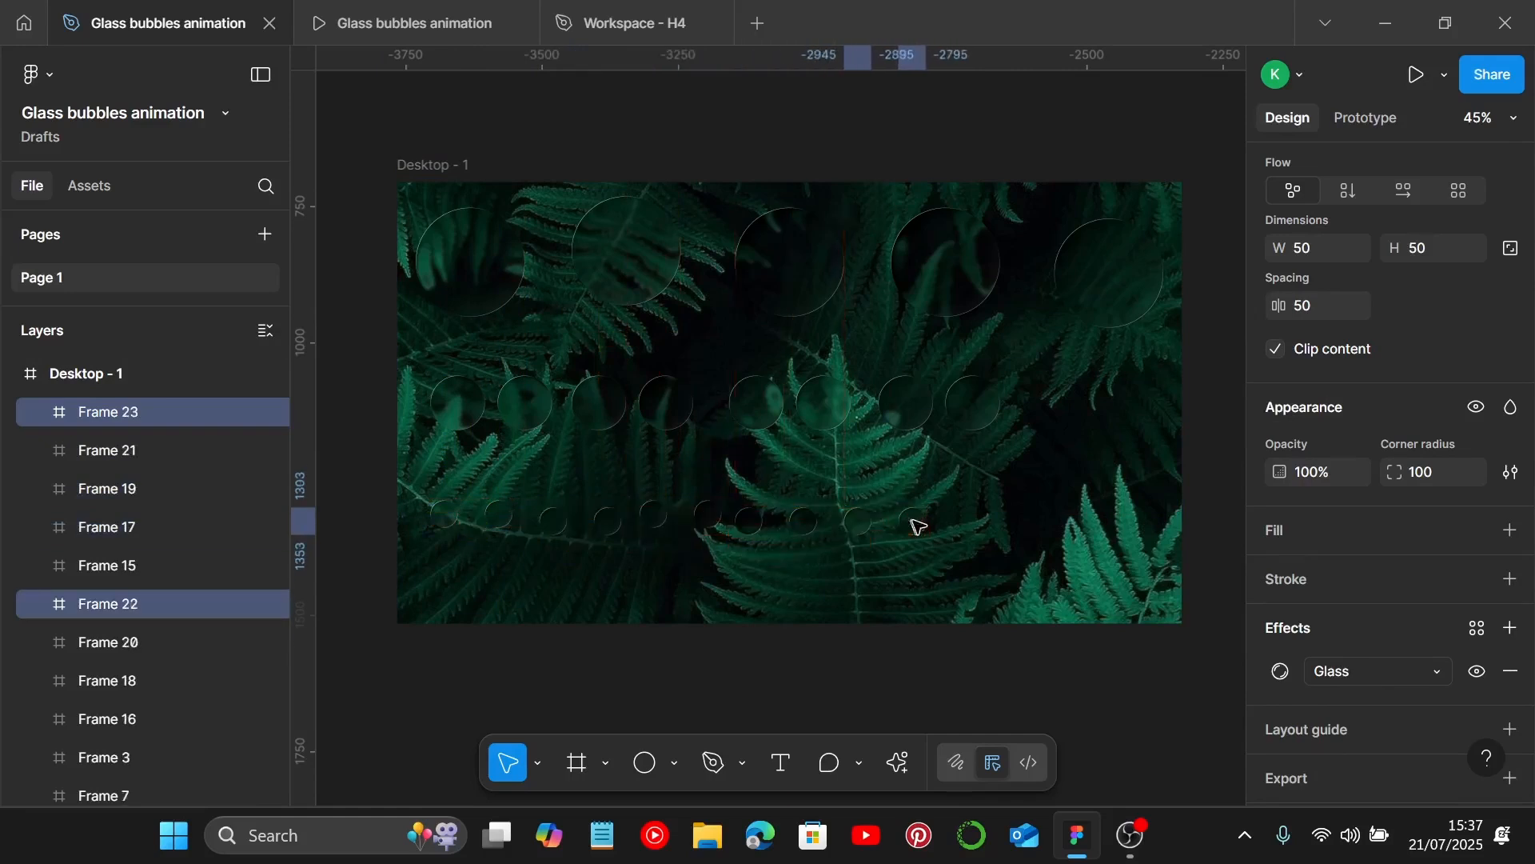
# Step: Raise the second 200 × 200 bubble slightly, place a copy of the rightmost one below it, and shift the original past the frame's upper-right corner
pyautogui.click(647, 267)
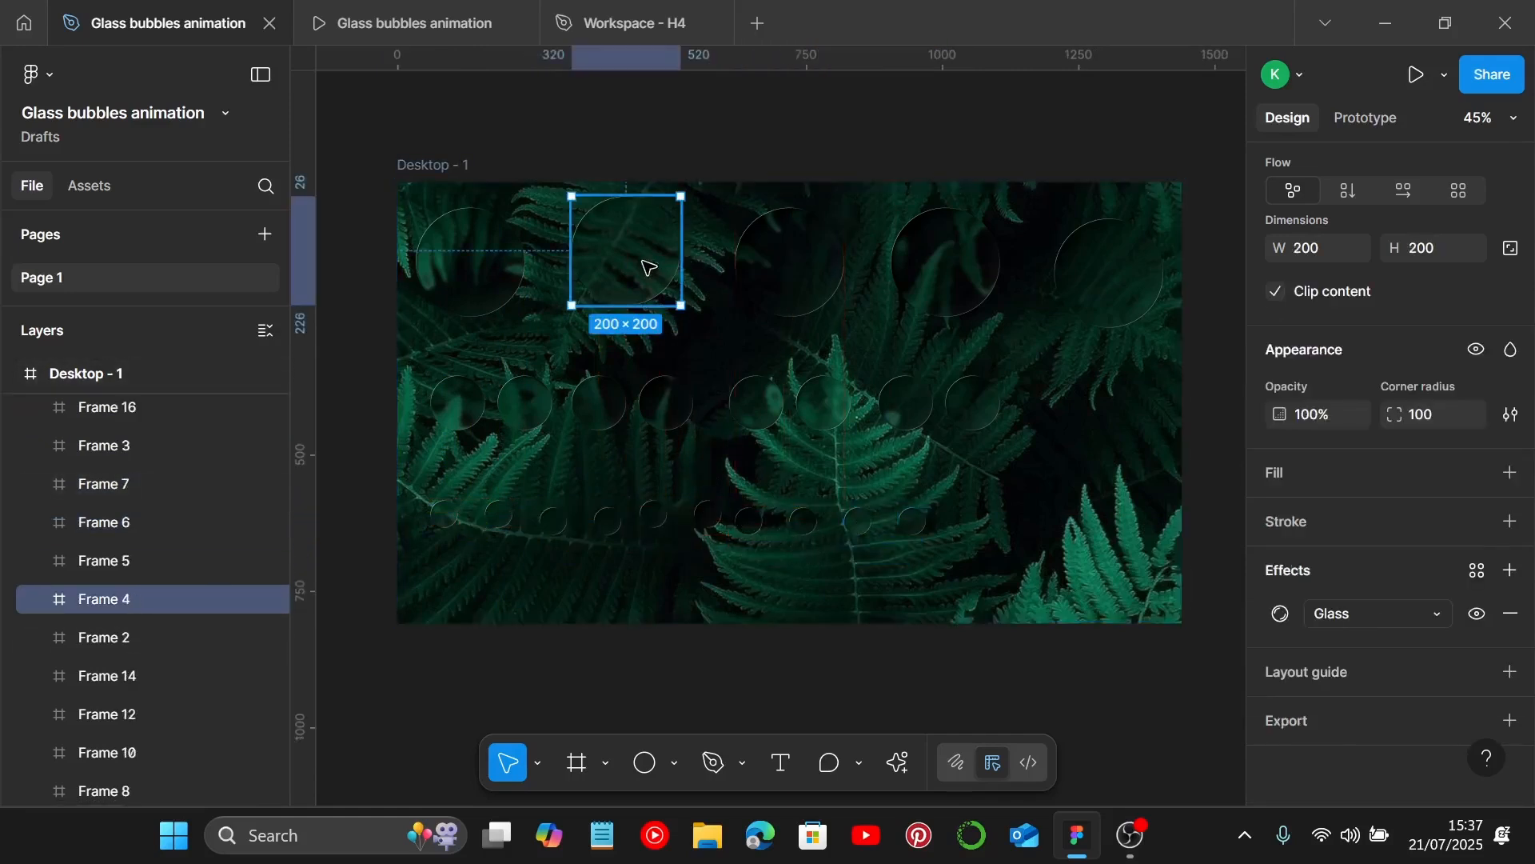
pyautogui.click(1059, 311)
pyautogui.moveTo(1114, 298); pyautogui.dragTo(1114, 448)
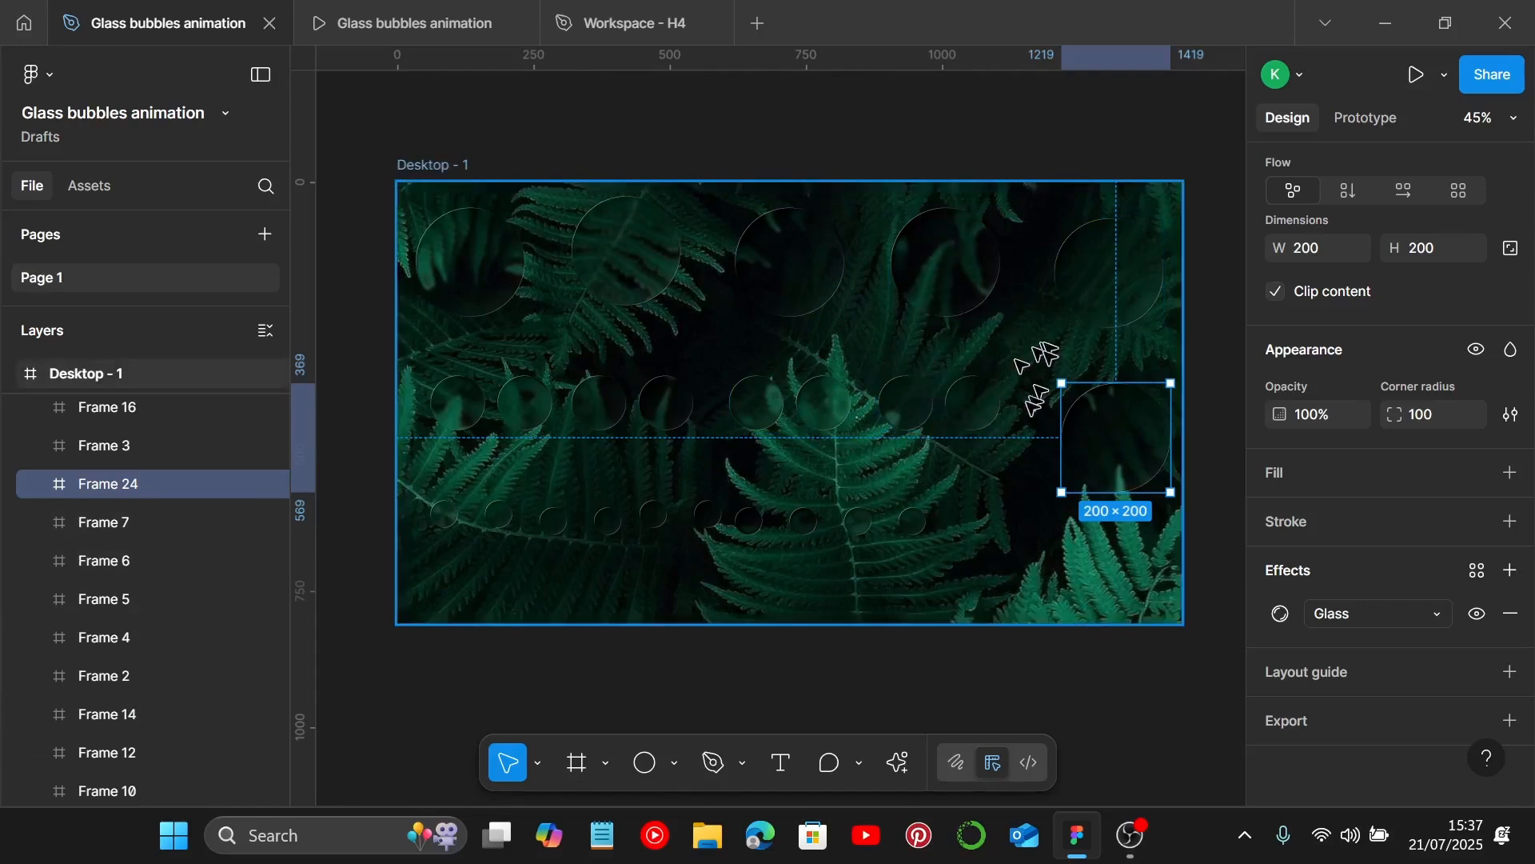
pyautogui.moveTo(1108, 276); pyautogui.dragTo(1143, 212)
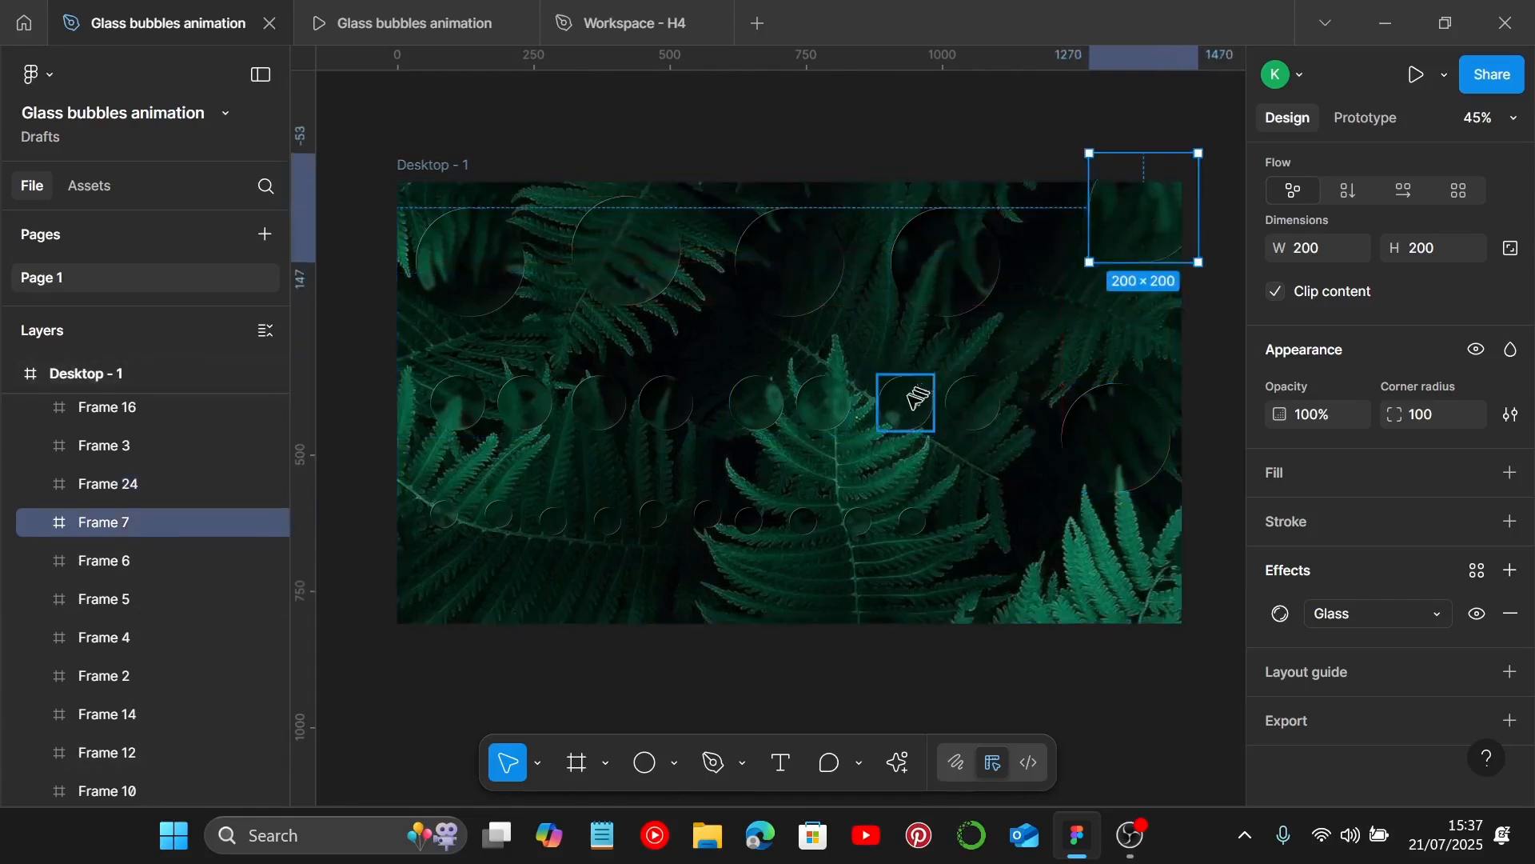
# Step: Move the seventh 100 × 100 bubble up so it overlaps the lower edge of the fourth 200 × 200 bubble
pyautogui.moveTo(904, 401); pyautogui.dragTo(922, 336)
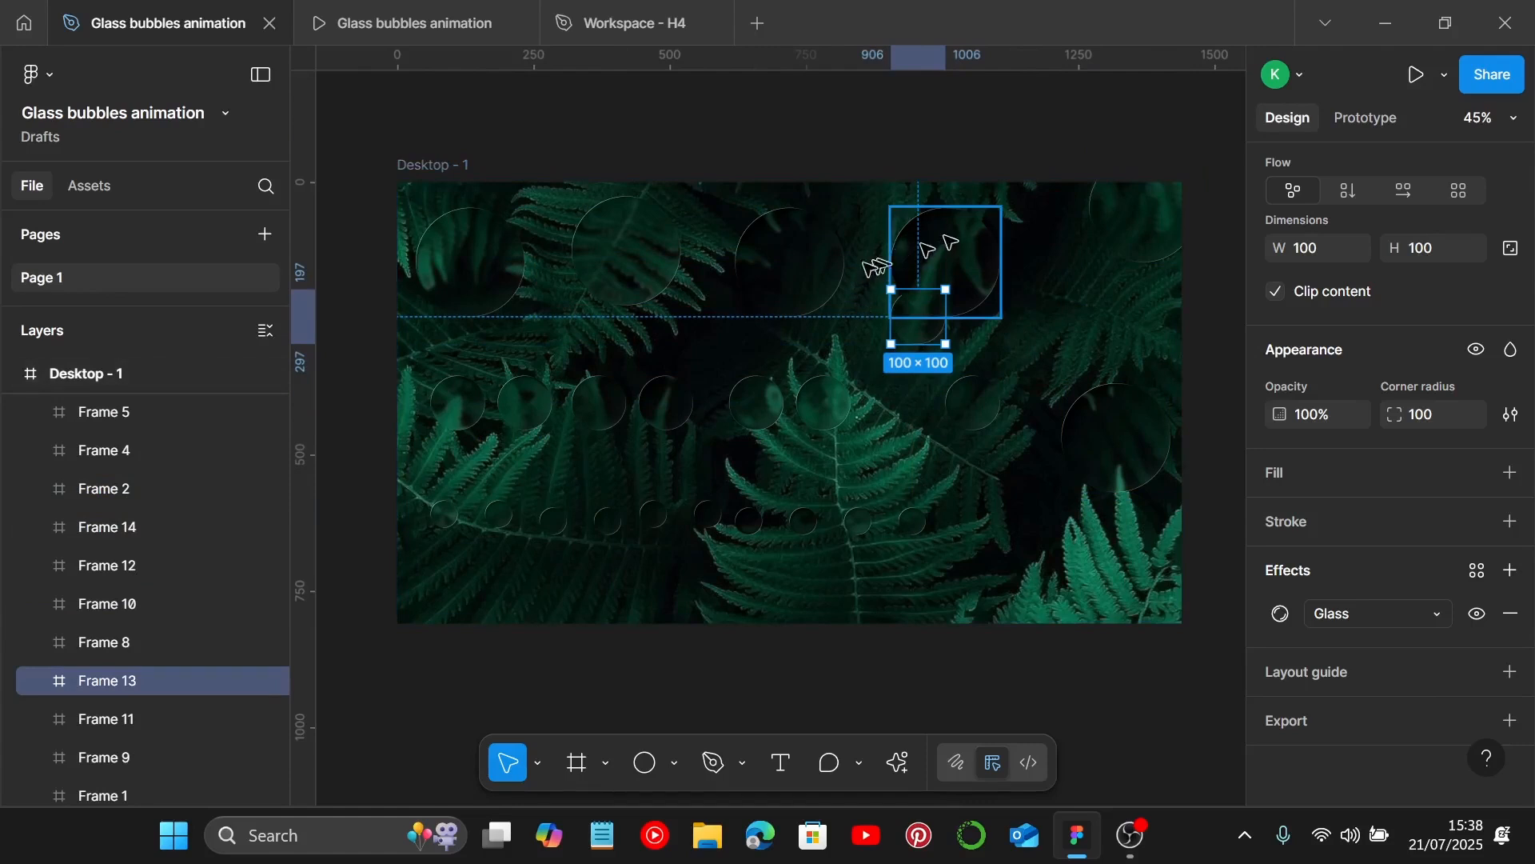
pyautogui.click(996, 572)
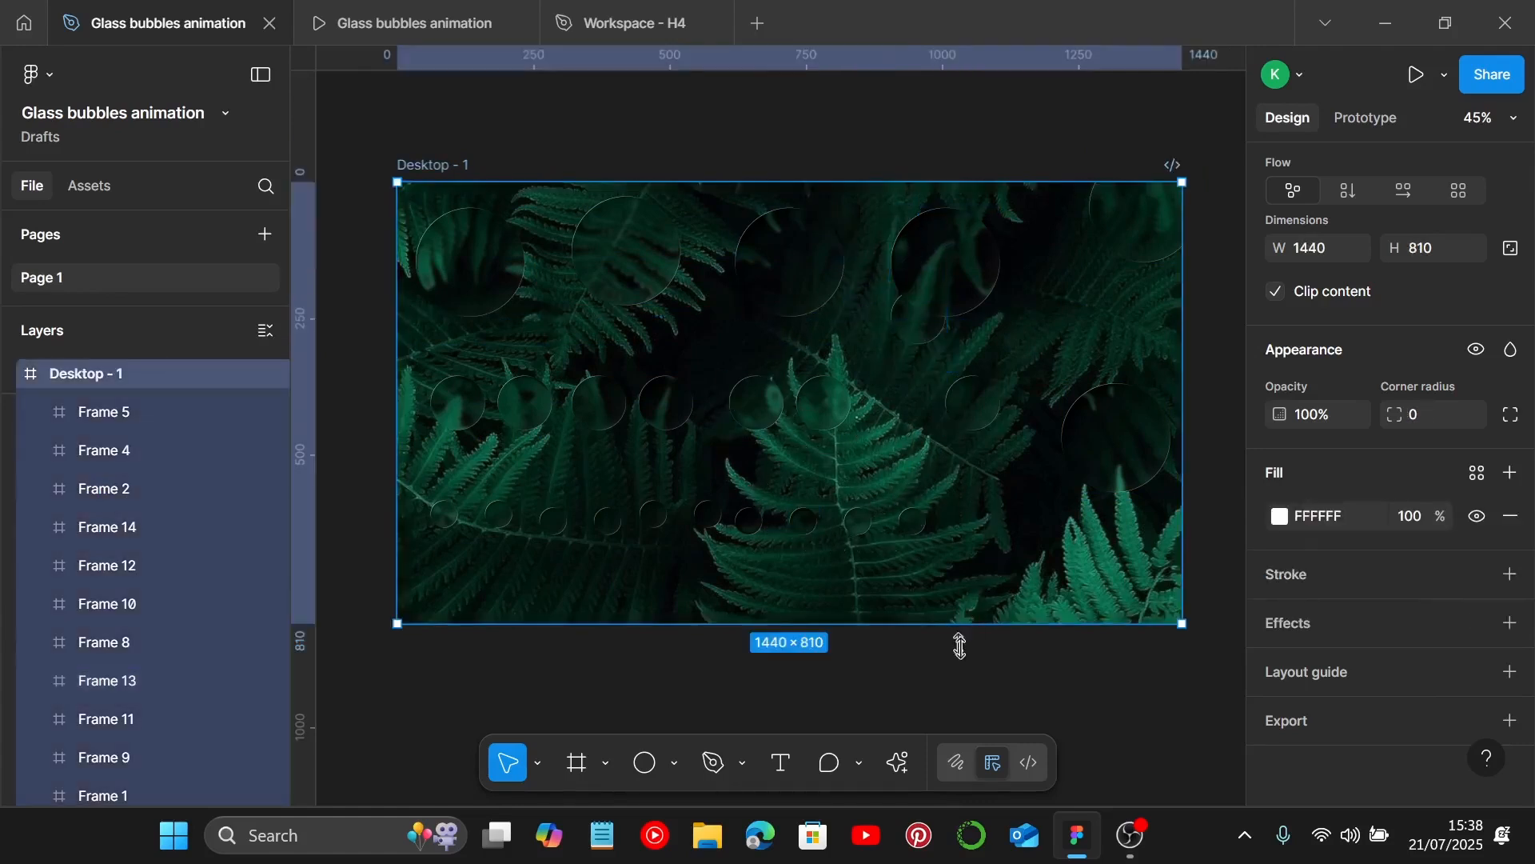
pyautogui.click(974, 684)
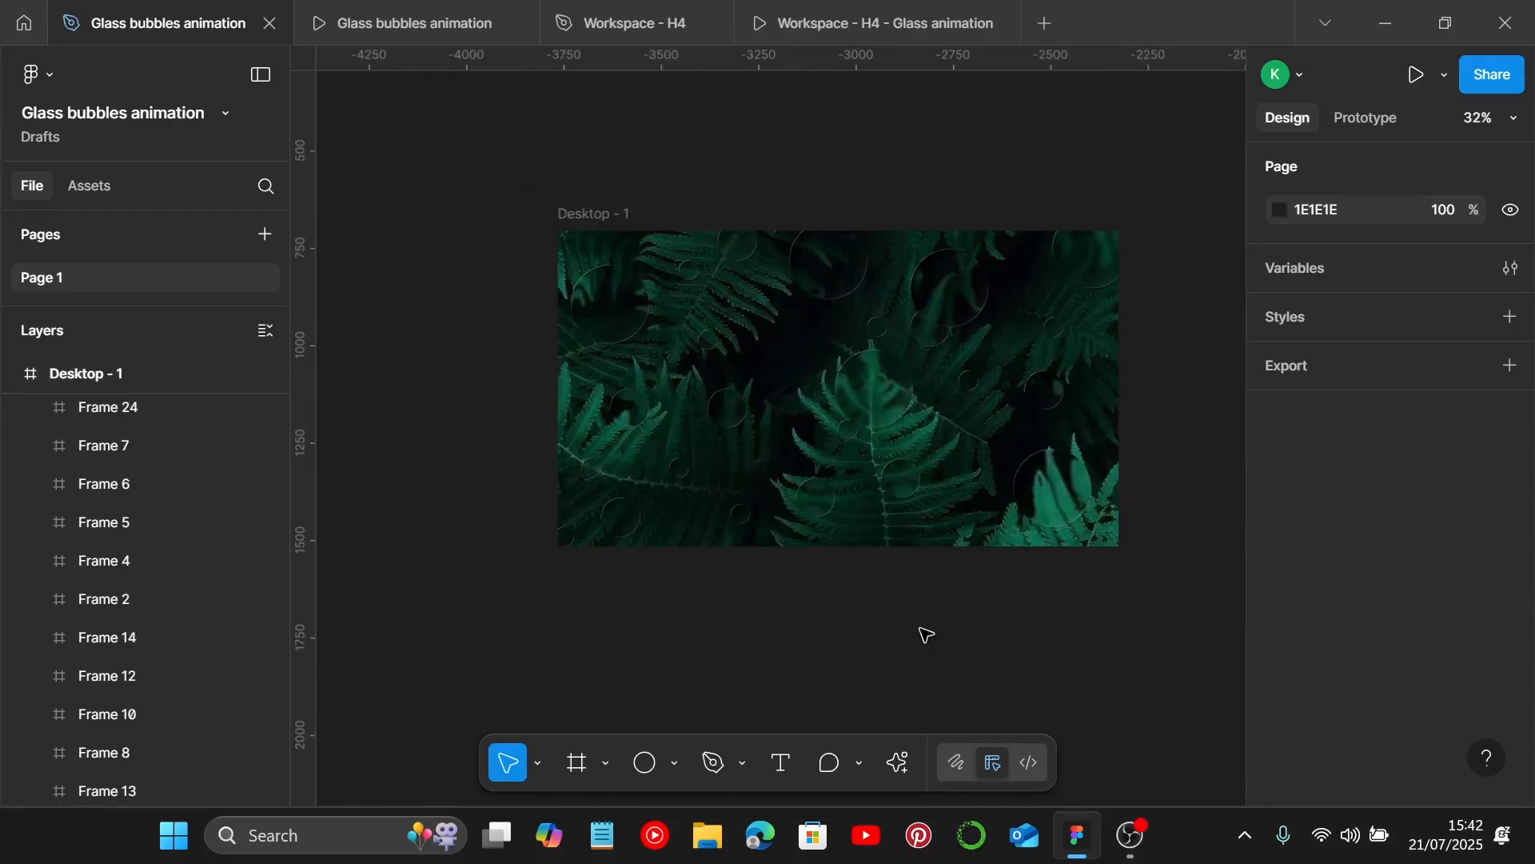
# Step: Rename the Desktop - 1 frame as Bubbles
pyautogui.scroll(2, 909, 623)
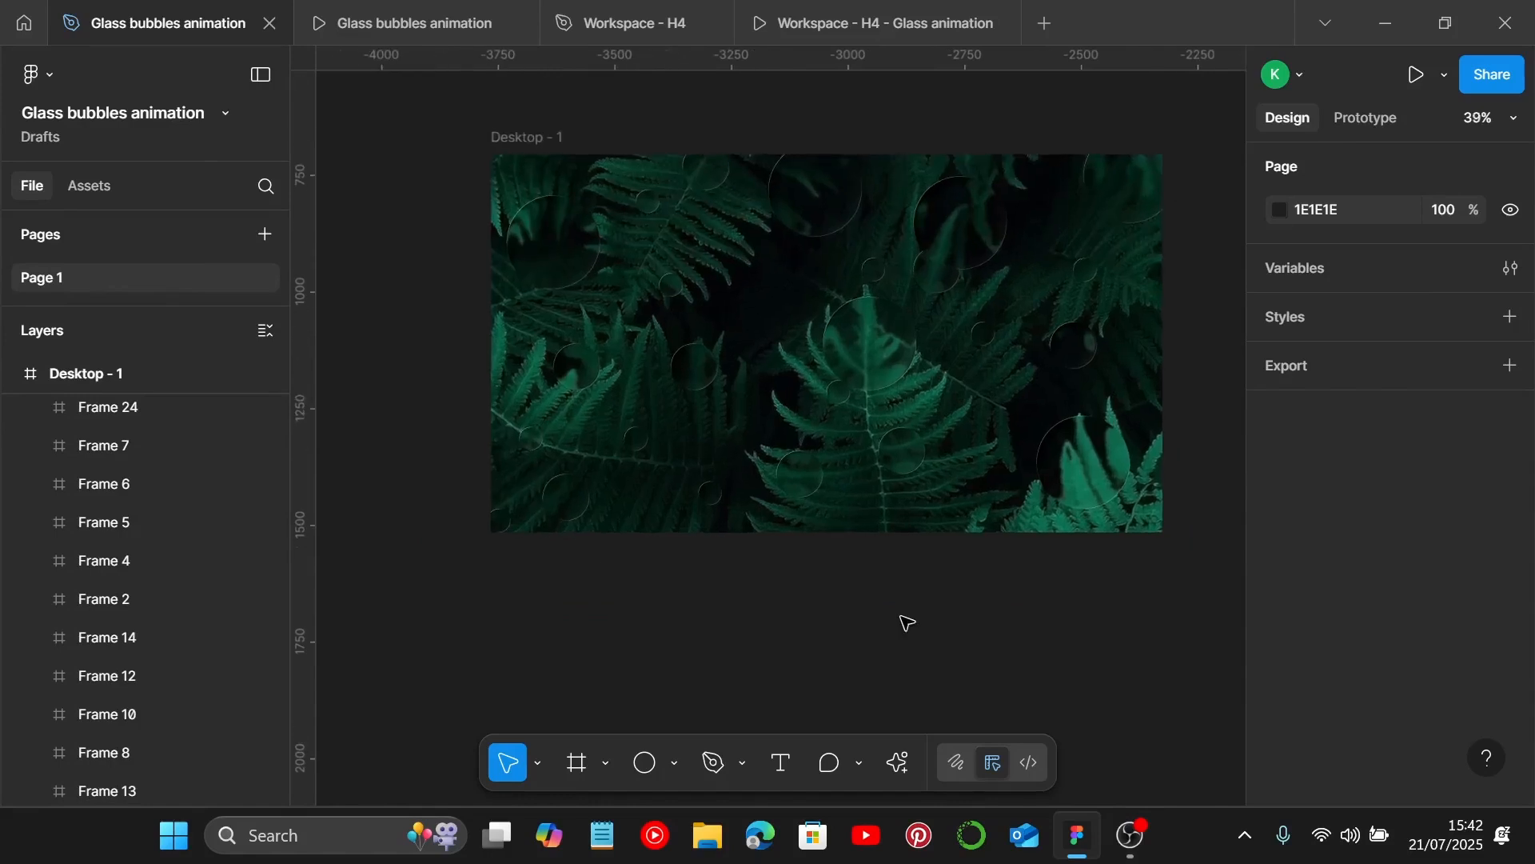
pyautogui.scroll(1, 792, 554)
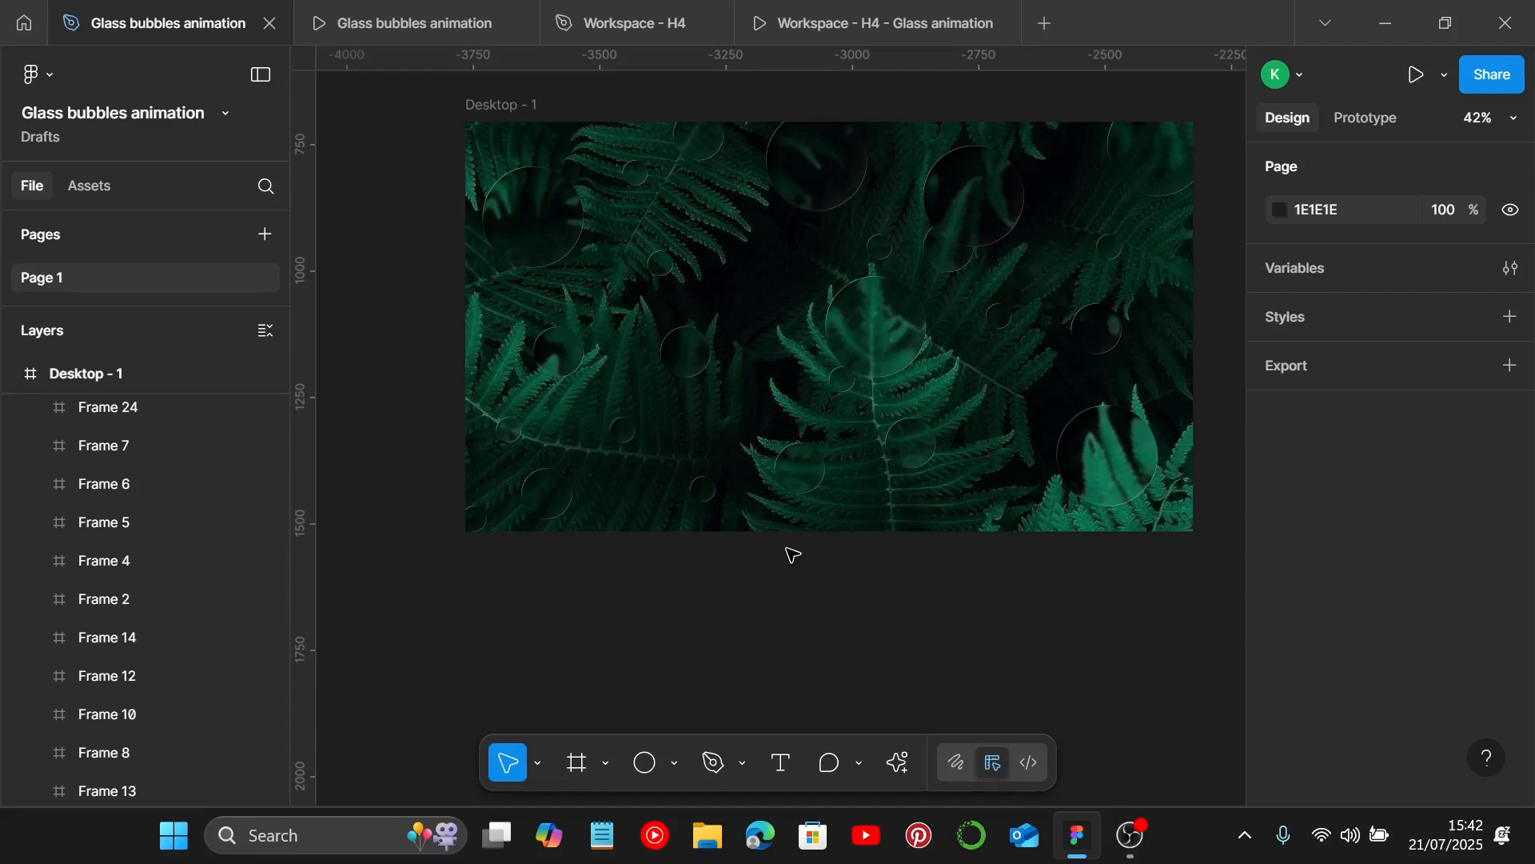
pyautogui.scroll(-2, 792, 553)
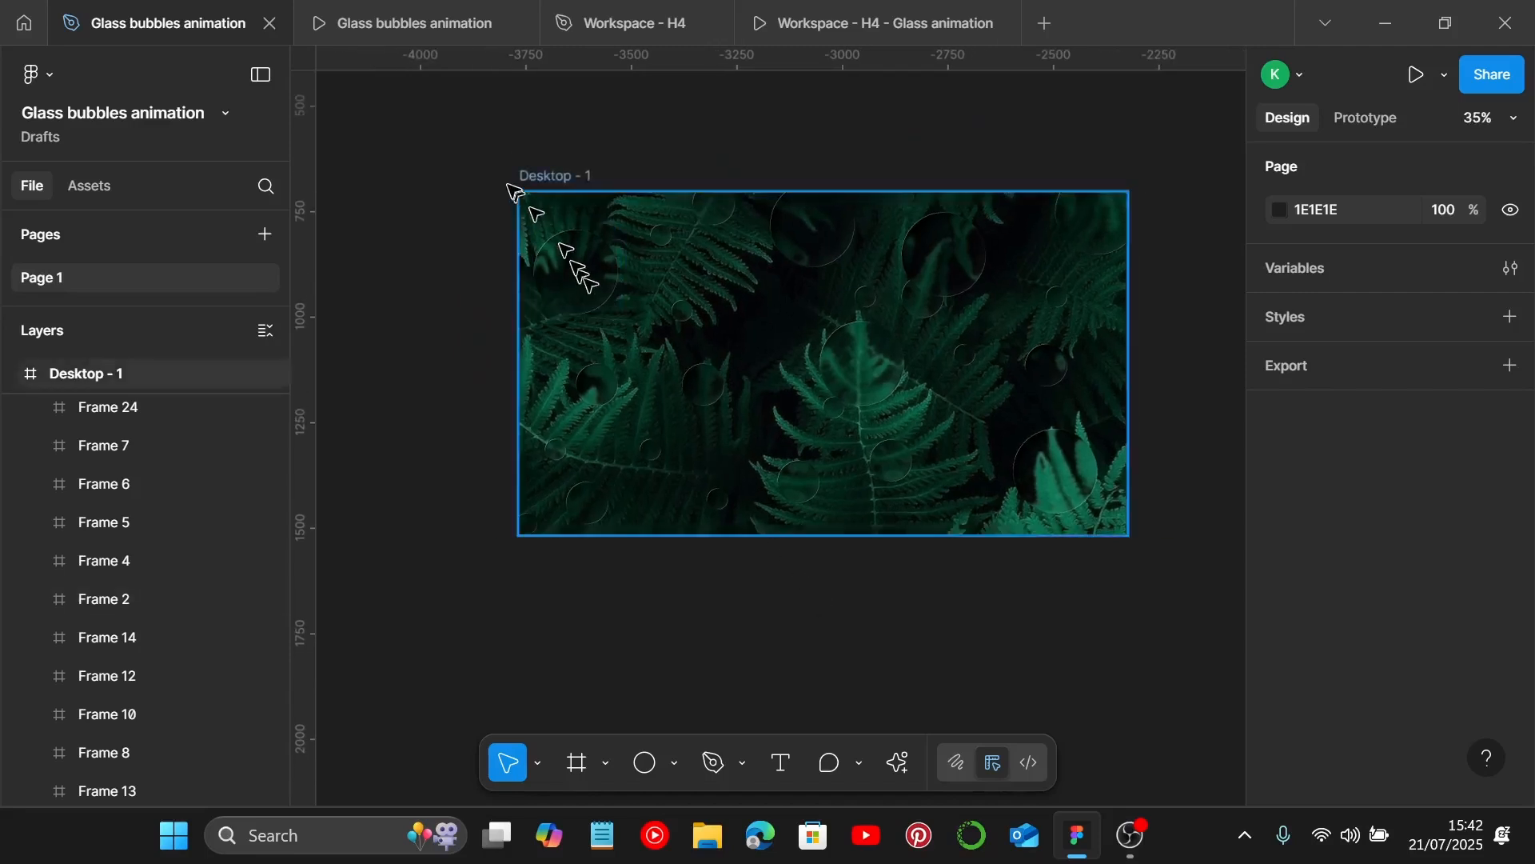
pyautogui.doubleClick(552, 182)
pyautogui.write('Bu')
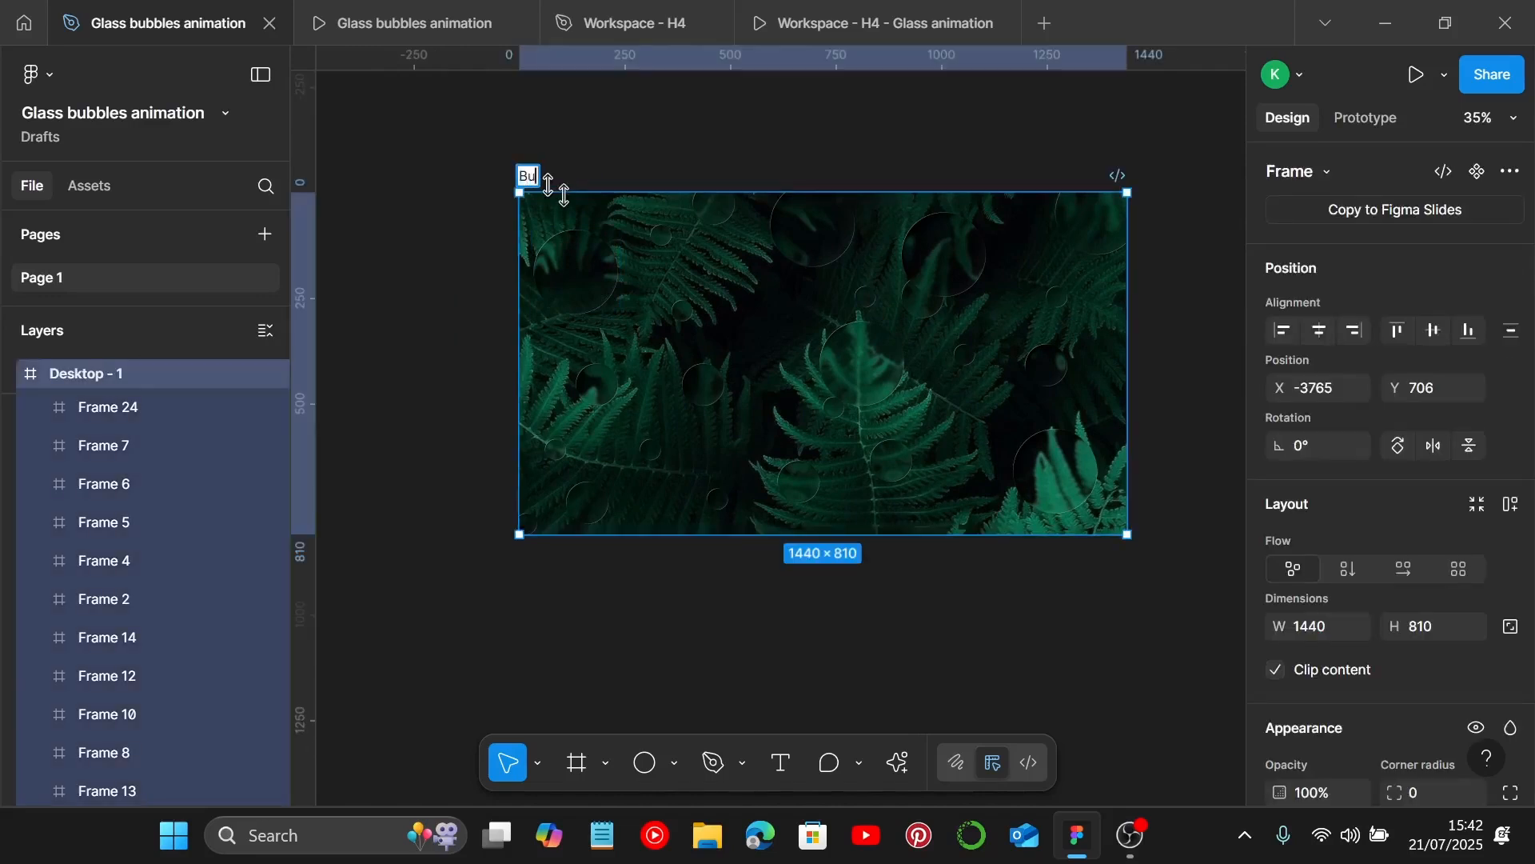
pyautogui.write('bbles')
pyautogui.press('Return')
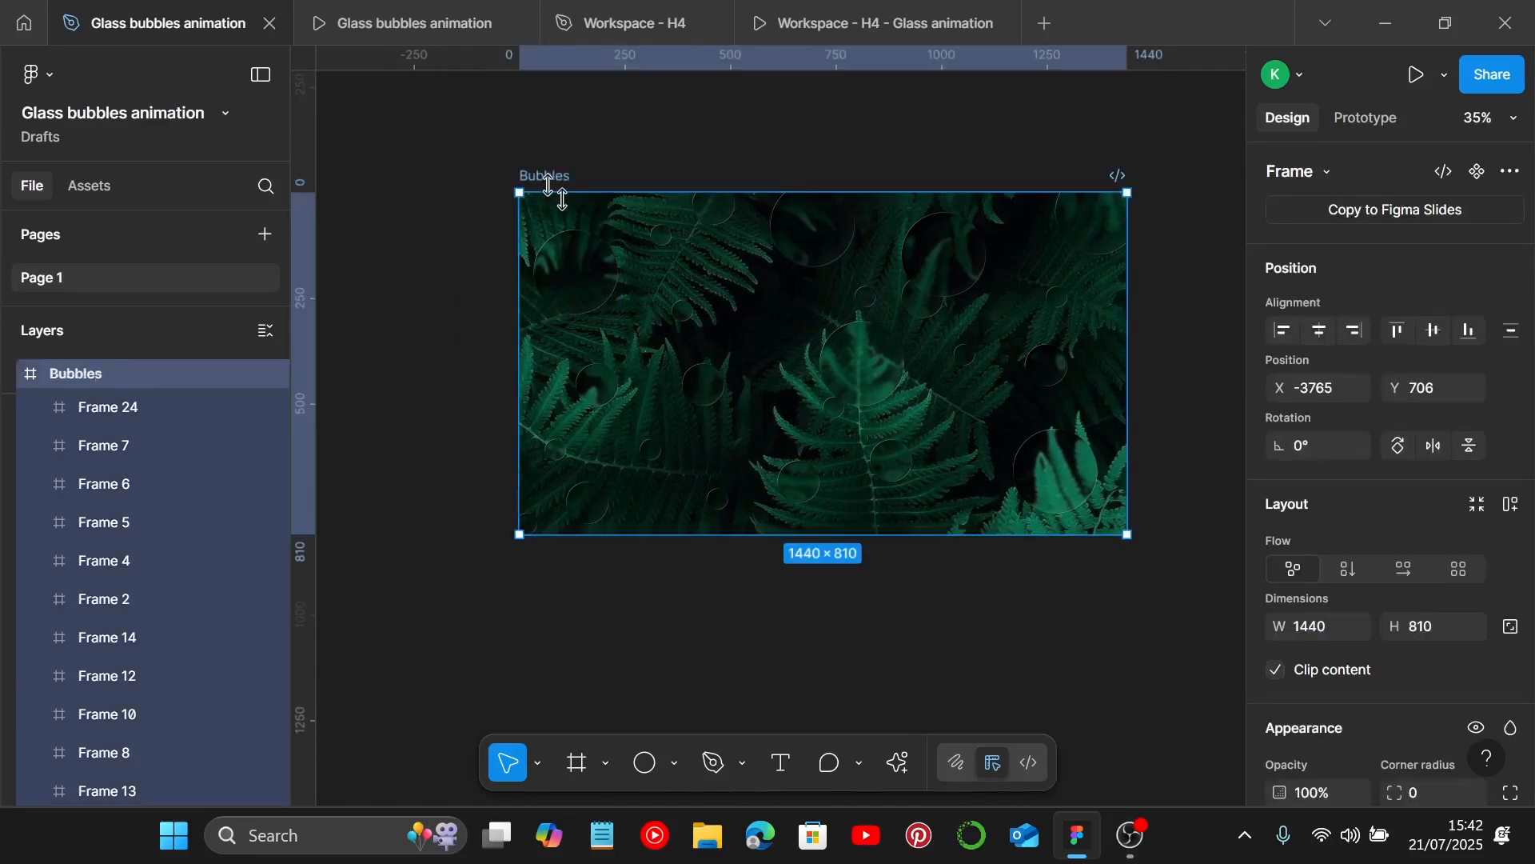
# Step: Convert the Bubbles frame into a component and add a second variant to it
pyautogui.click(455, 241)
pyautogui.click(575, 178)
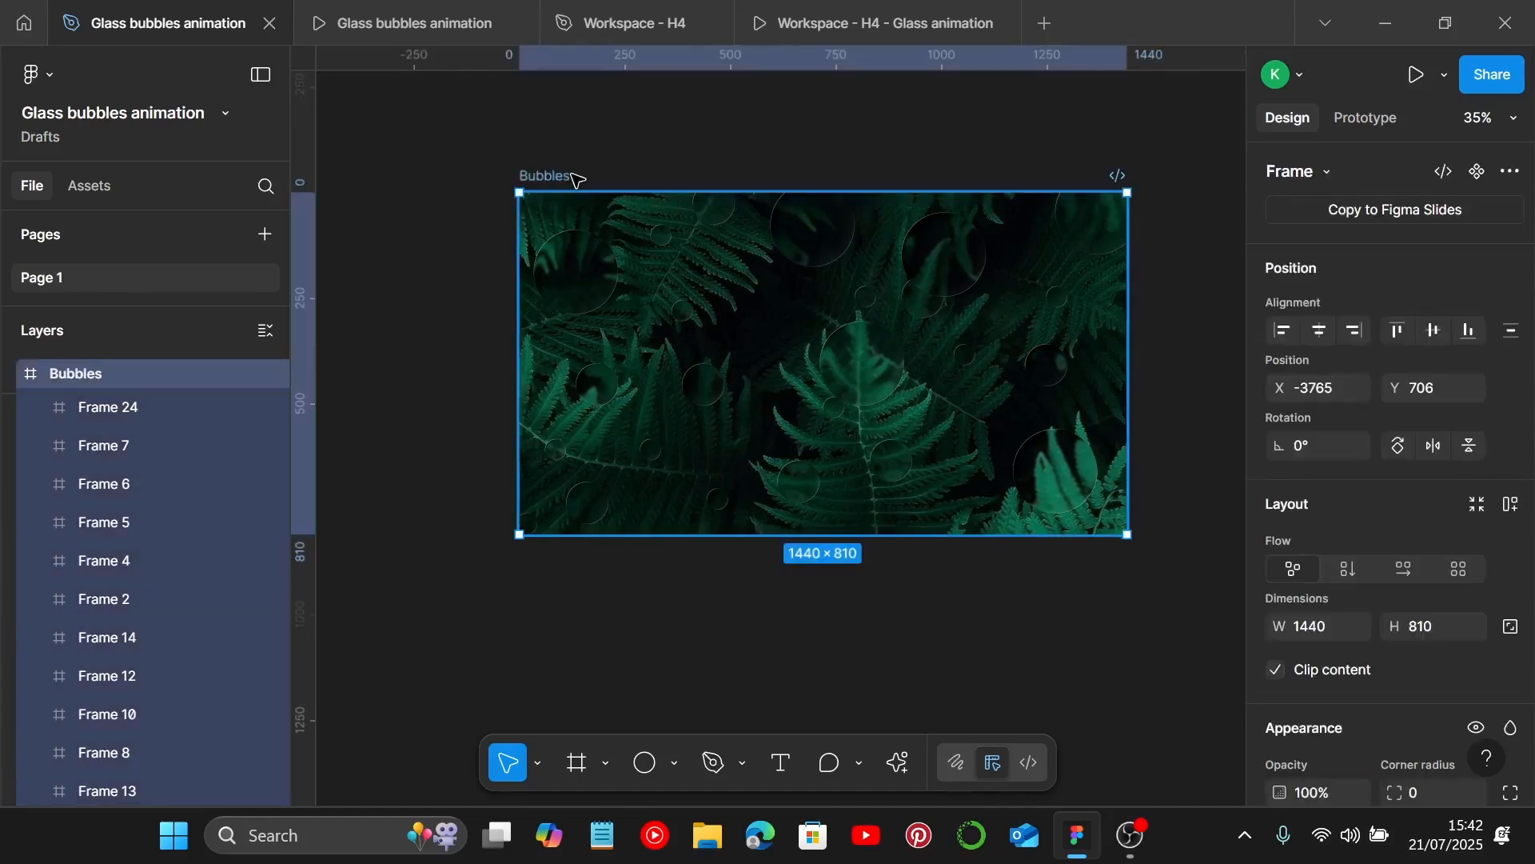
pyautogui.hotkey('ctrl', 'alt', 'k')
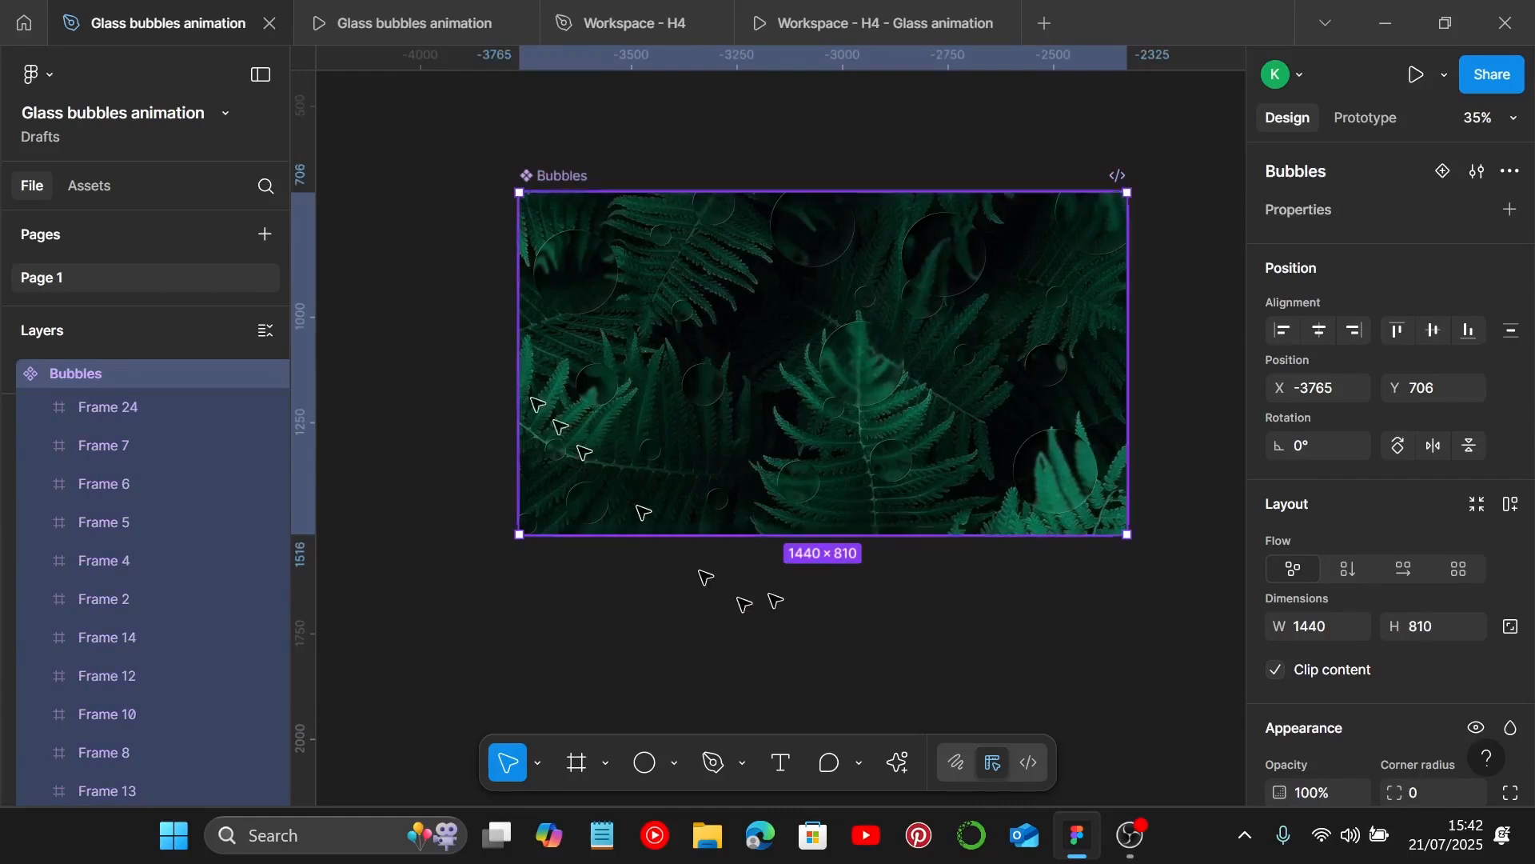
pyautogui.scroll(-3, 828, 172)
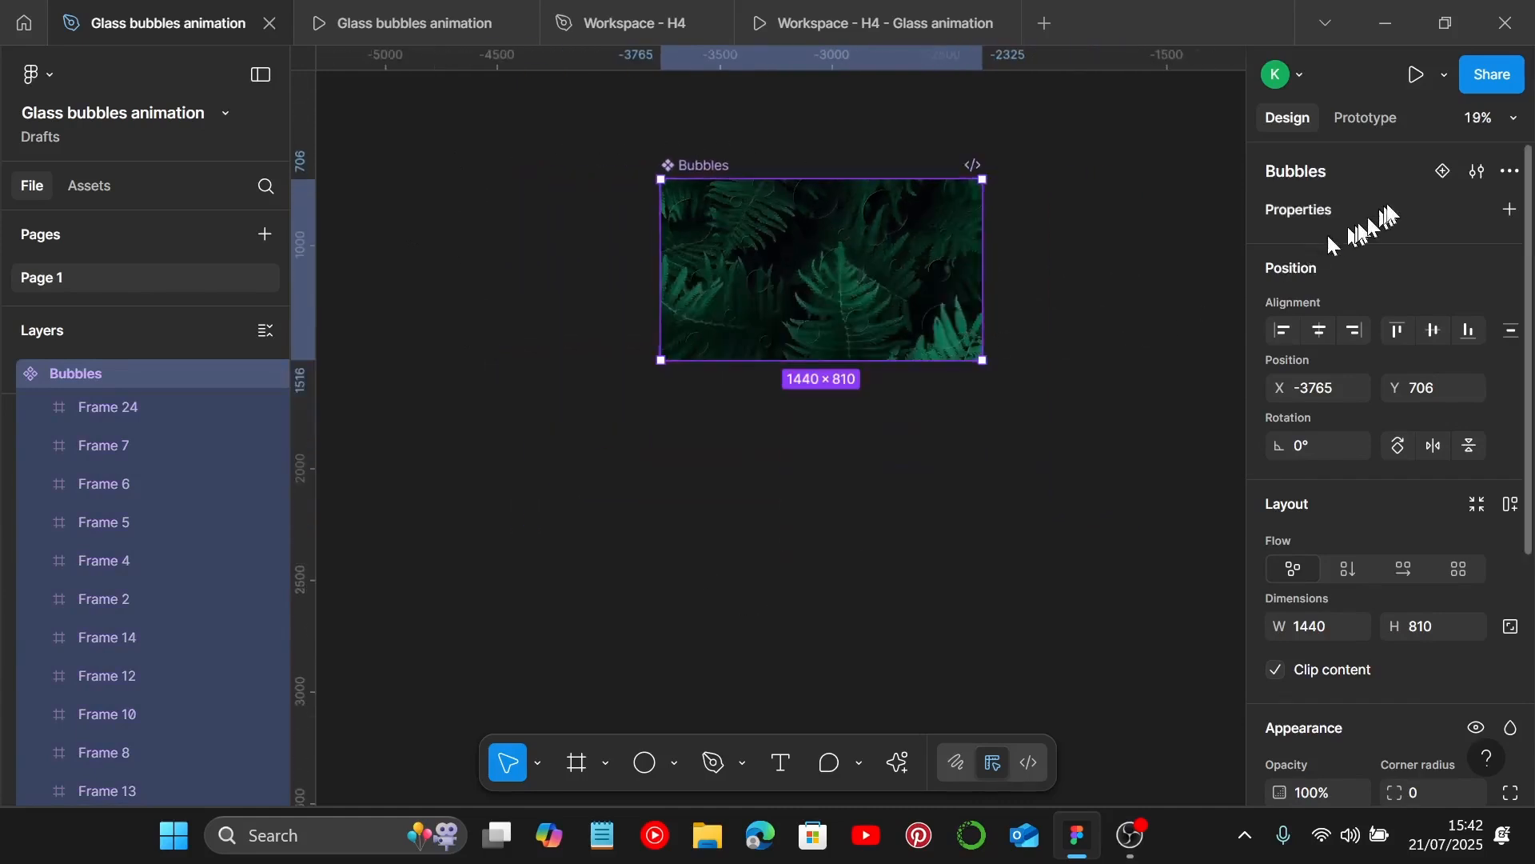
pyautogui.click(1450, 175)
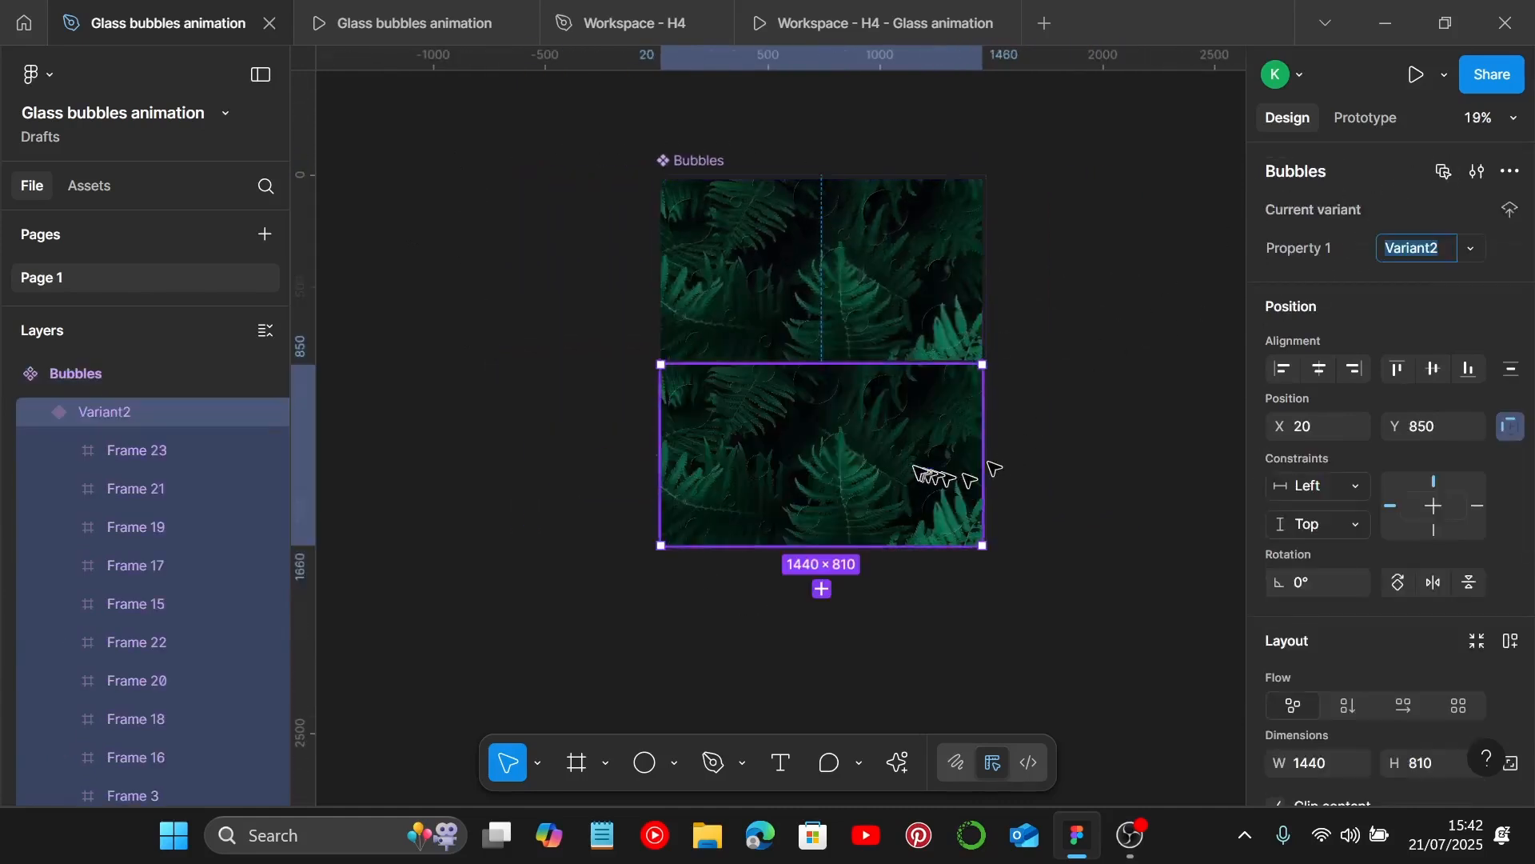
# Step: Examine the bubble placement in the default variant and in the new Variant2 below it
pyautogui.scroll(5, 799, 480)
pyautogui.scroll(1, 798, 480)
pyautogui.scroll(-3, 798, 492)
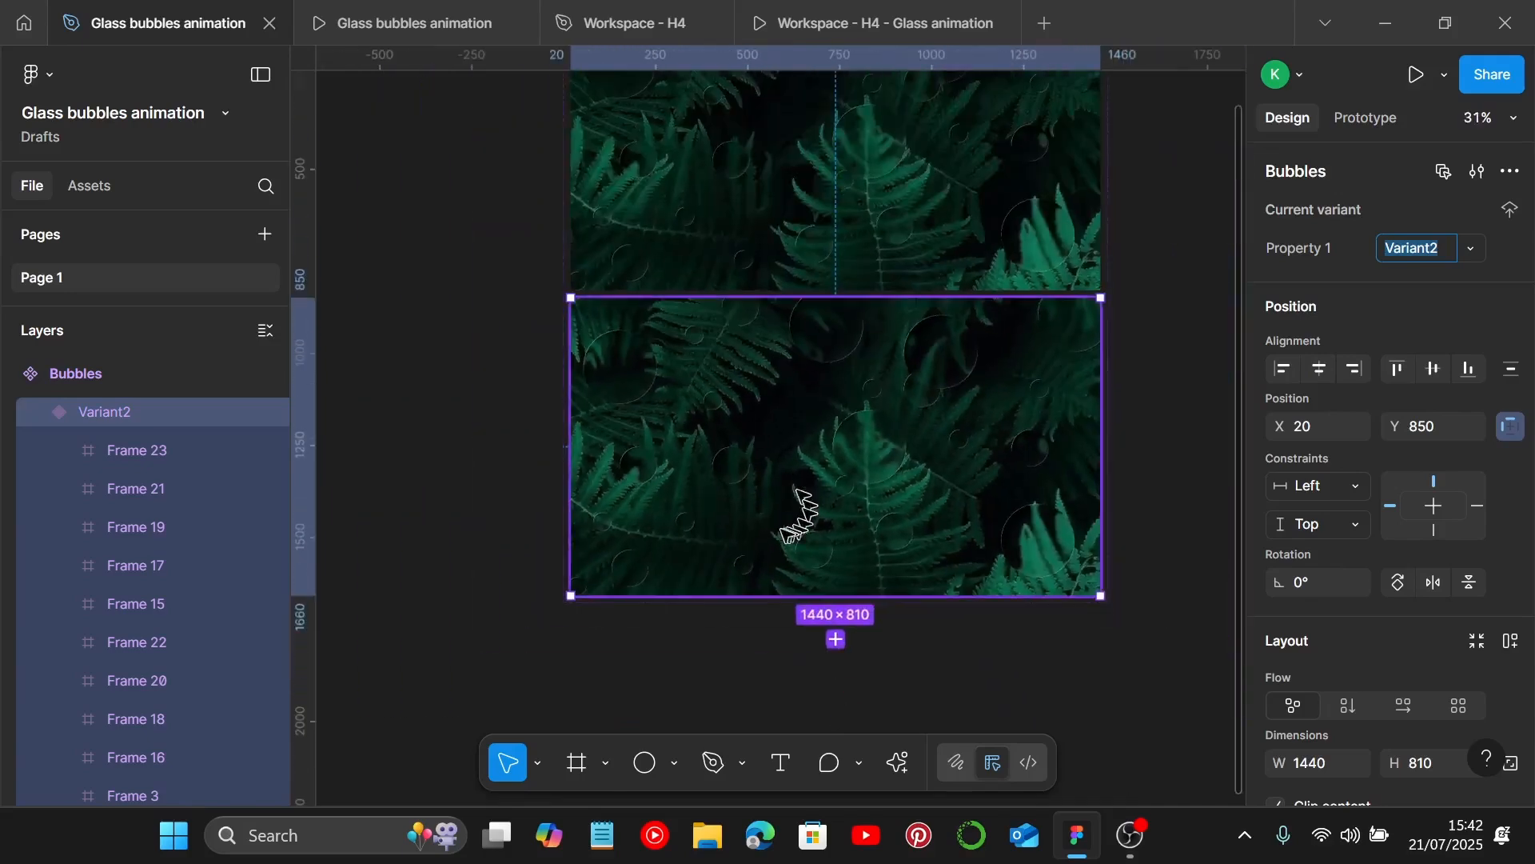
pyautogui.scroll(2, 799, 515)
pyautogui.scroll(-1, 809, 240)
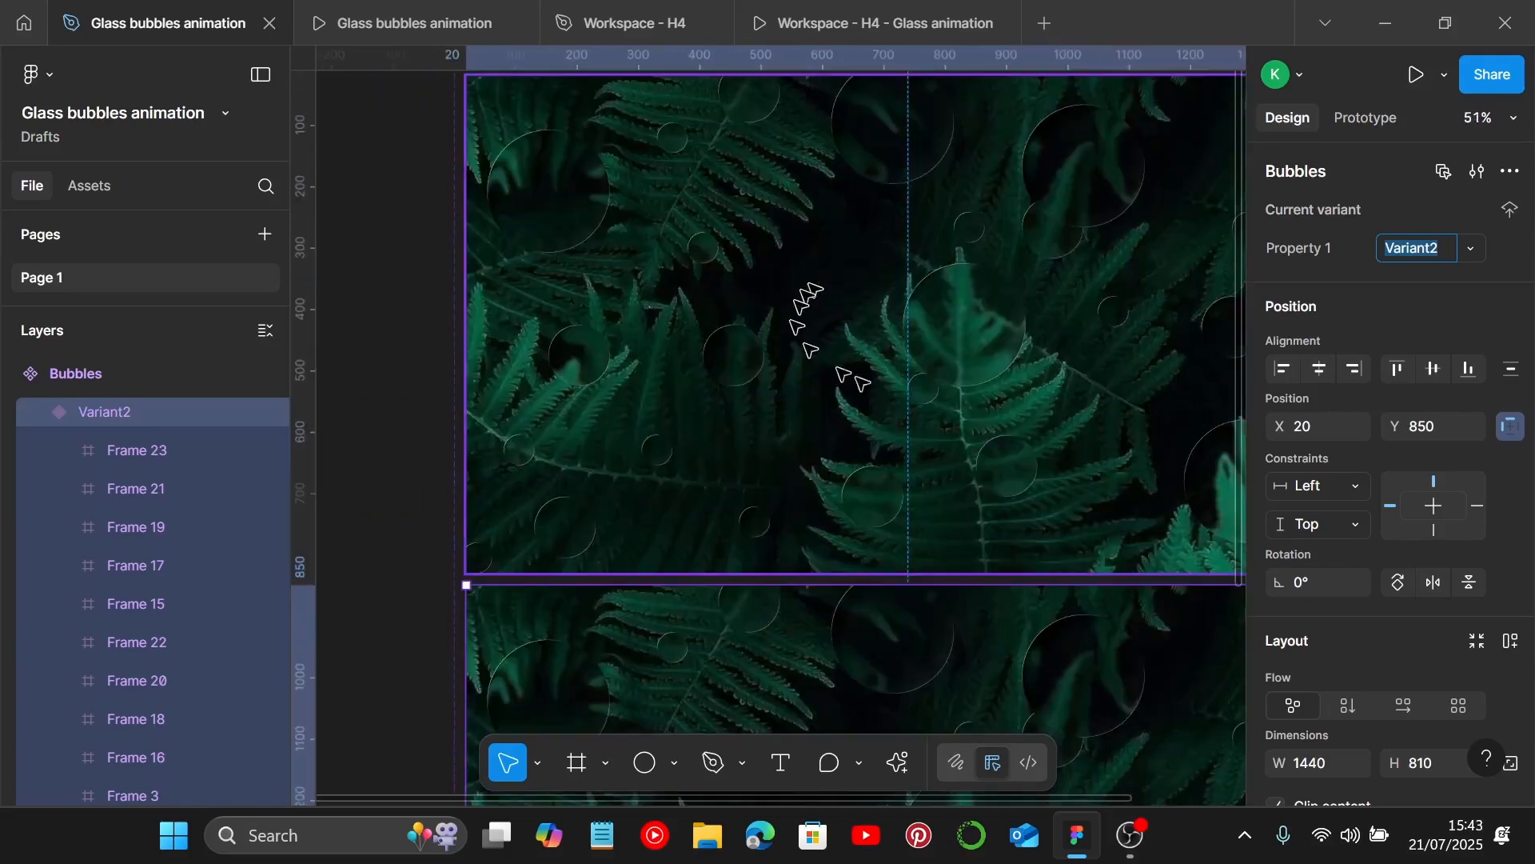
pyautogui.scroll(3, 908, 350)
pyautogui.scroll(-2, 905, 346)
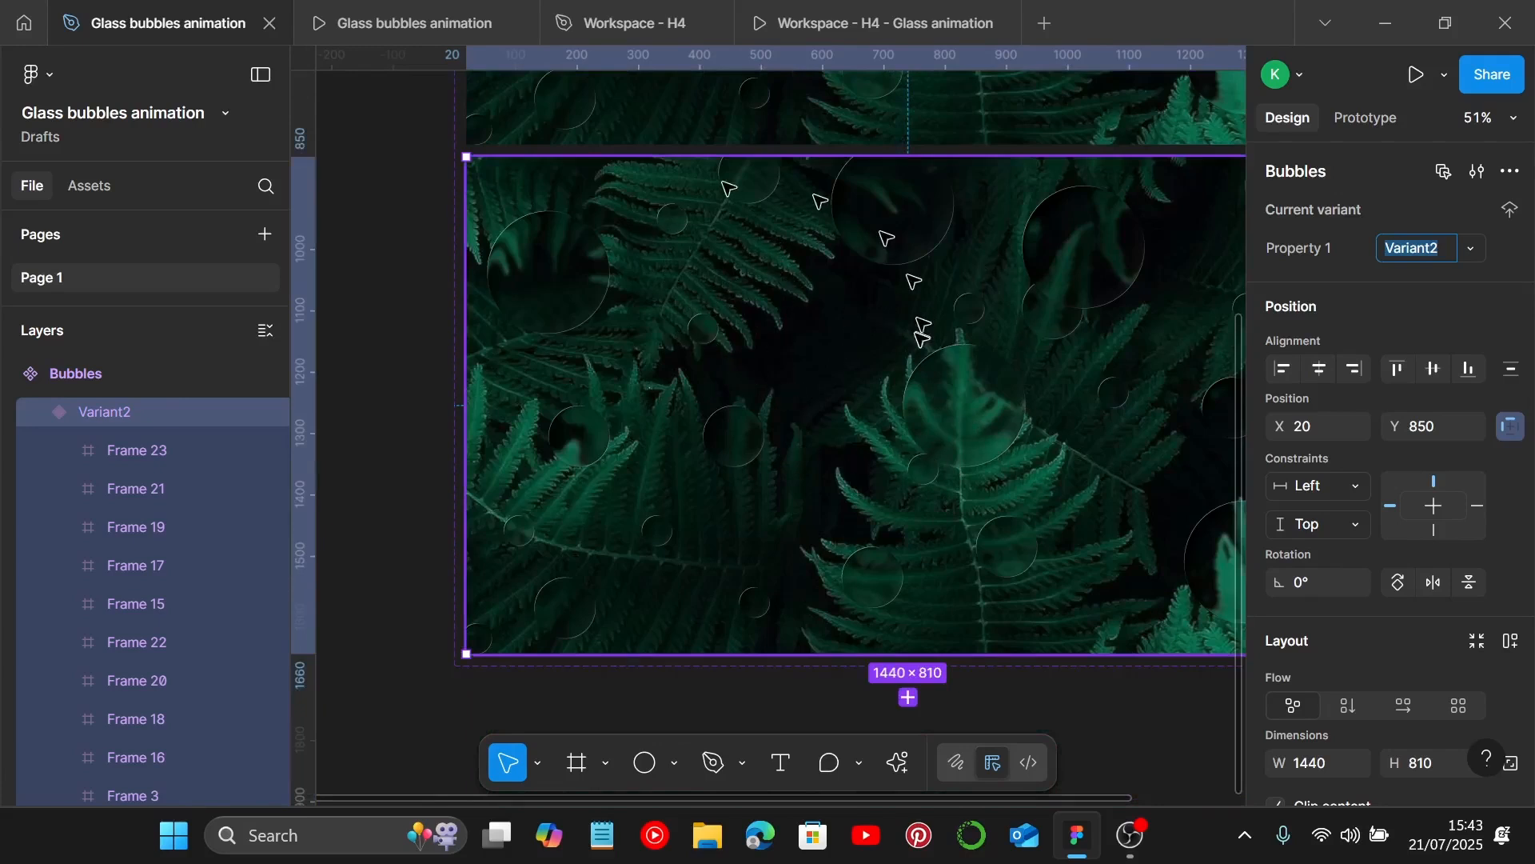
pyautogui.scroll(-2, 918, 342)
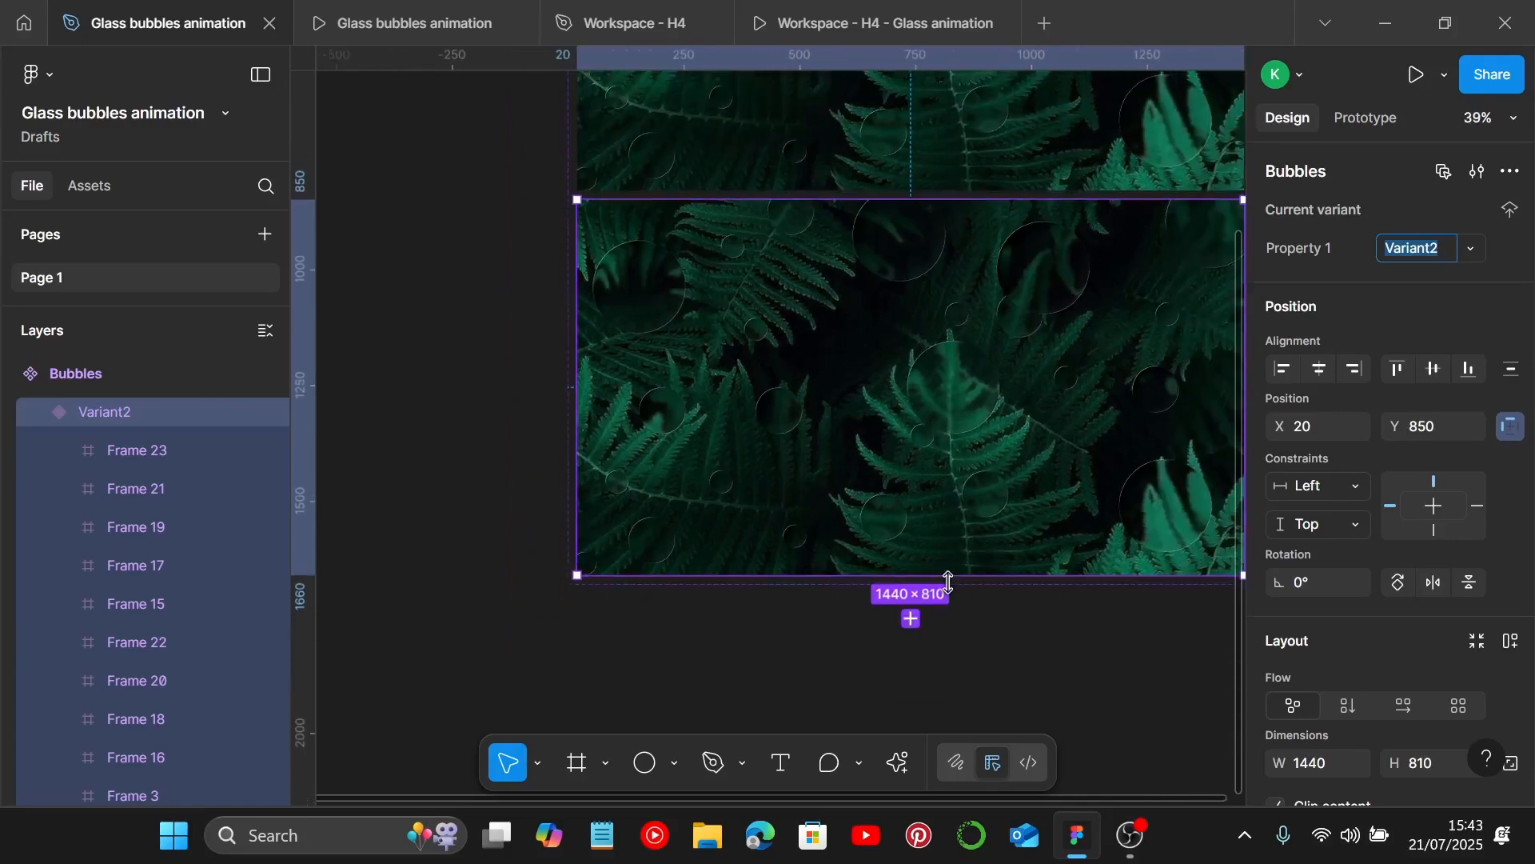
pyautogui.scroll(-2, 949, 583)
pyautogui.scroll(-1, 952, 578)
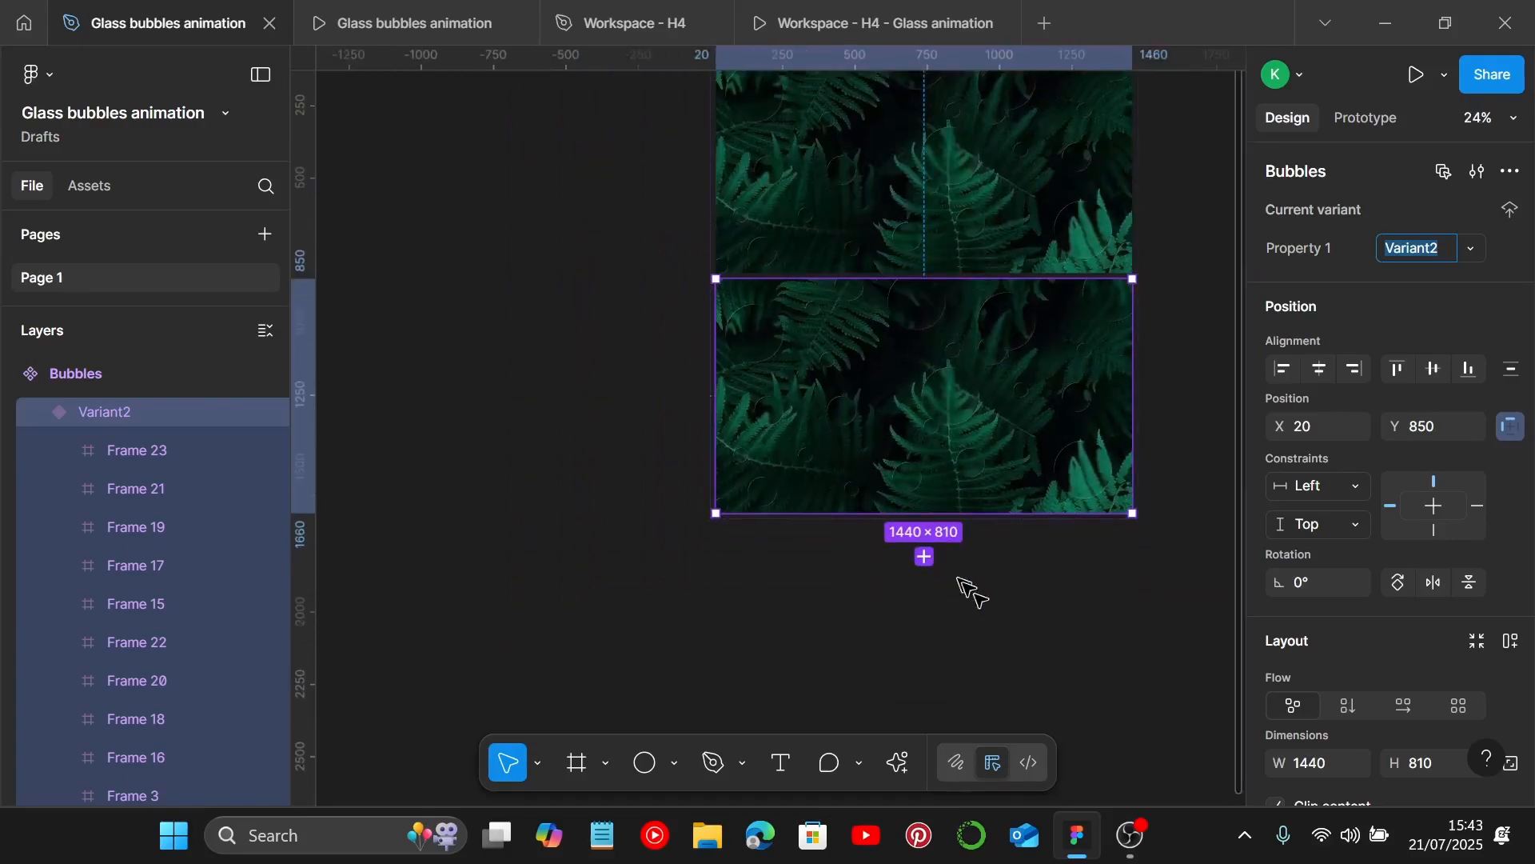
pyautogui.click(607, 525)
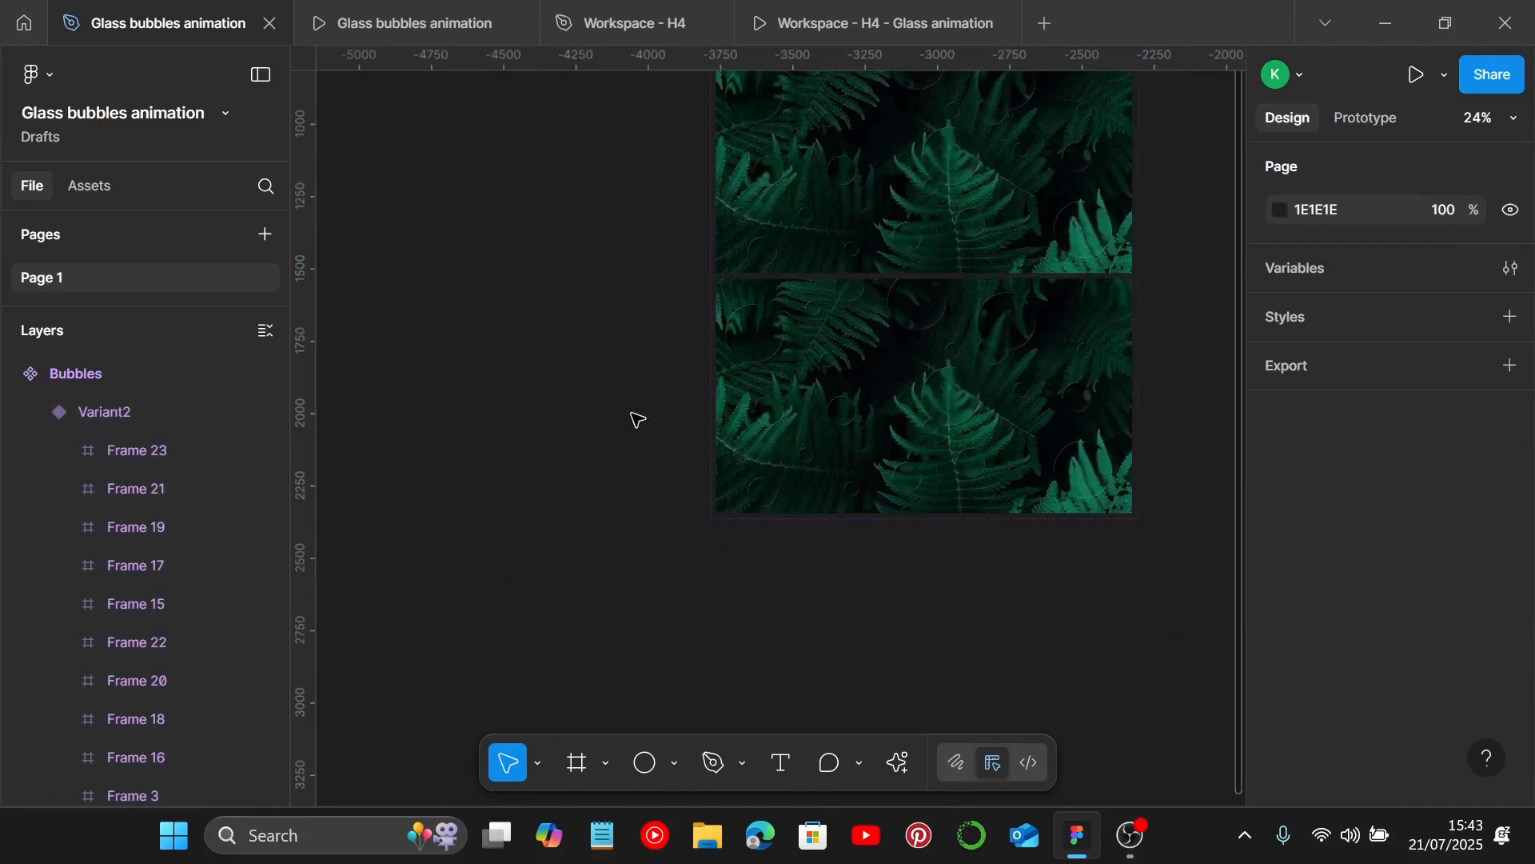
# Step: Review the rearranged bubbles across the stacked variants of the Bubbles component
pyautogui.scroll(1, 637, 420)
pyautogui.hscroll(2, 637, 419)
pyautogui.scroll(2, 658, 418)
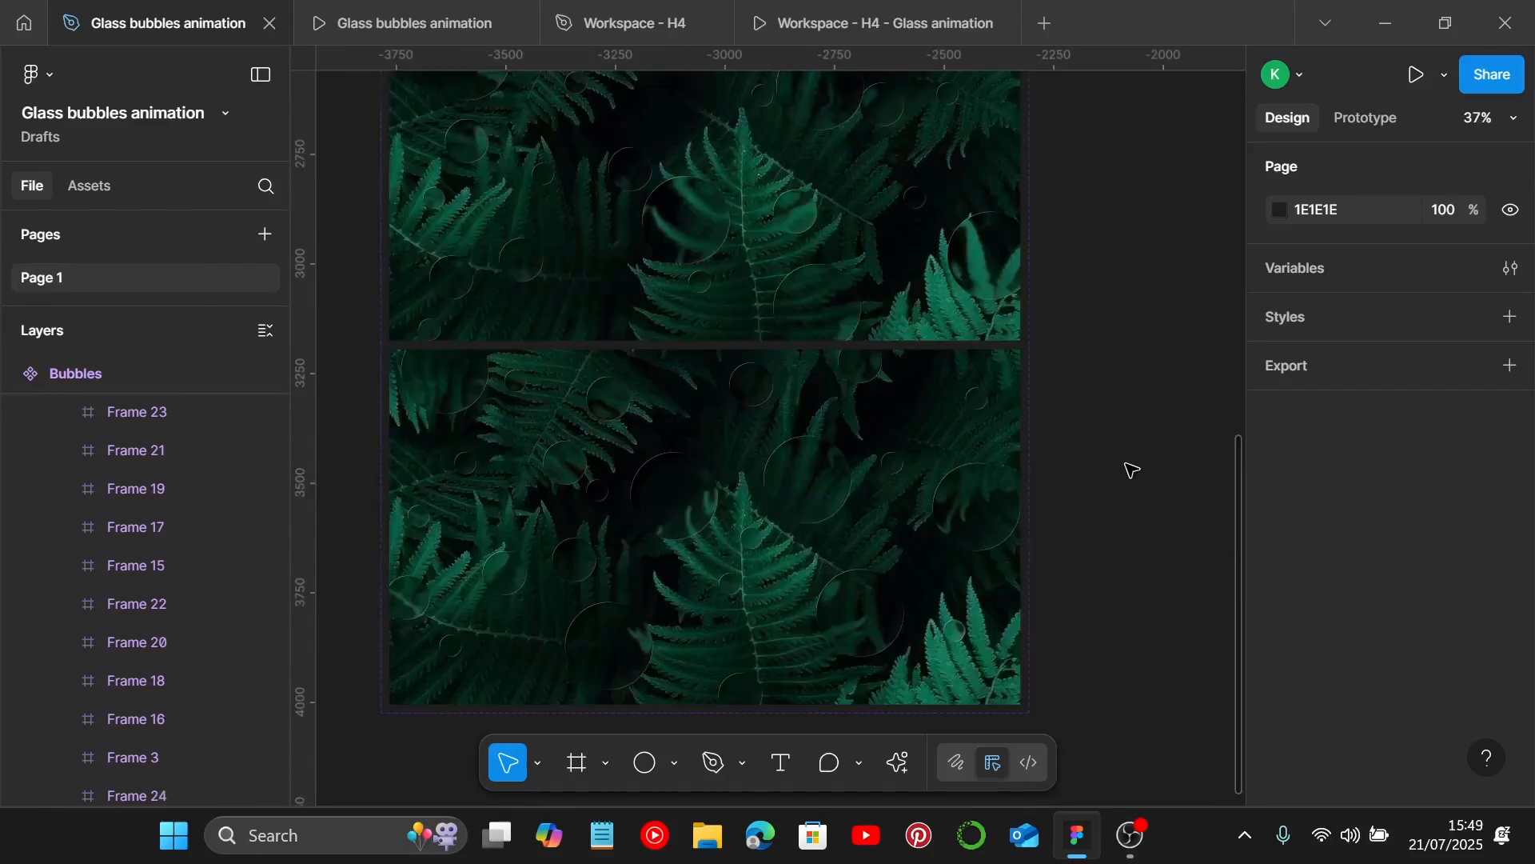
pyautogui.scroll(-3, 1096, 469)
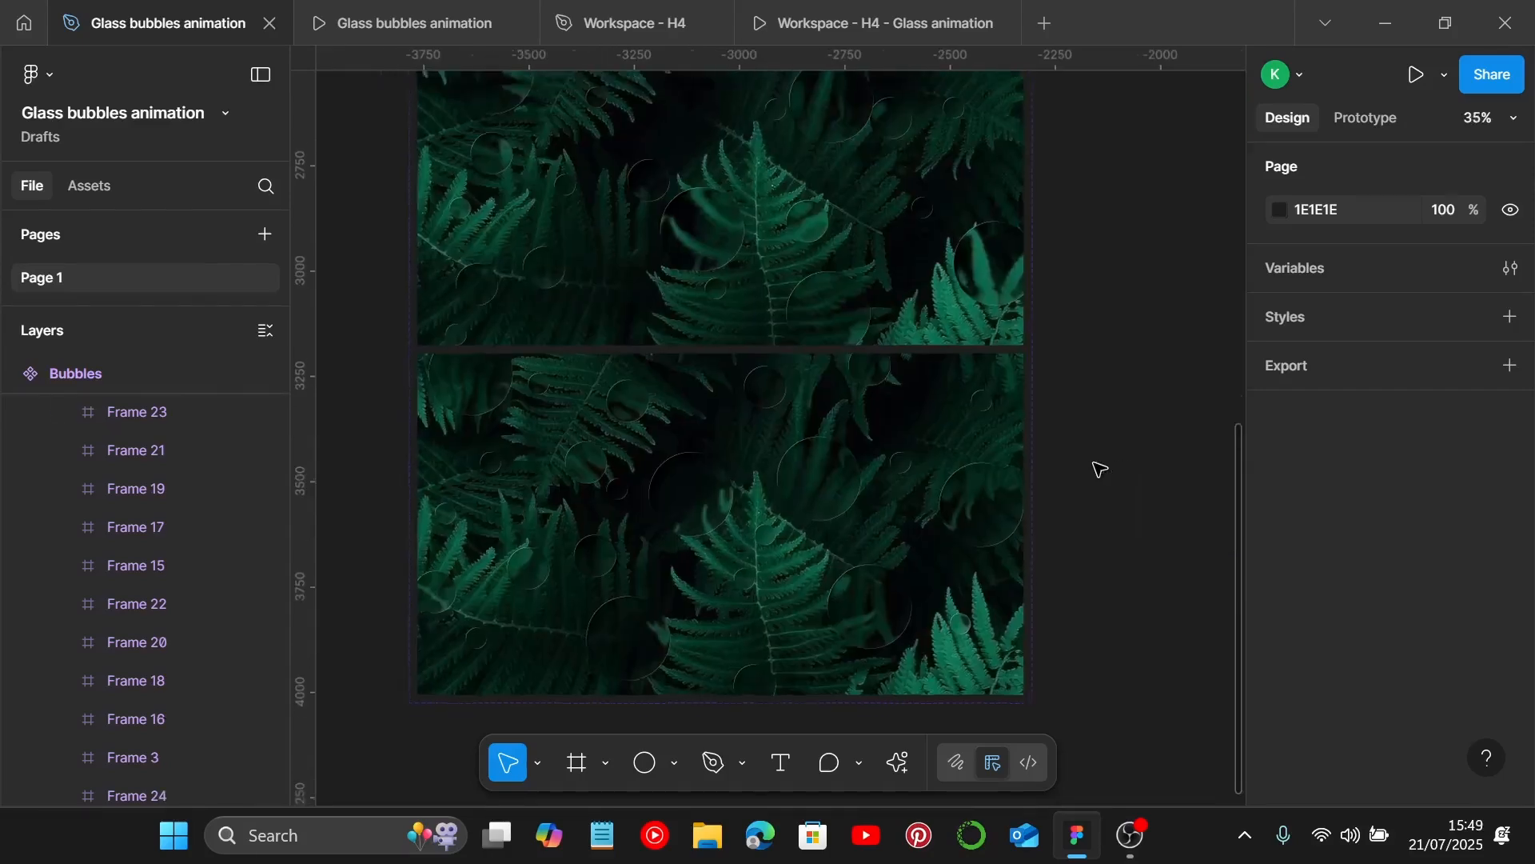
pyautogui.scroll(3, 1096, 466)
pyautogui.scroll(-1, 1036, 467)
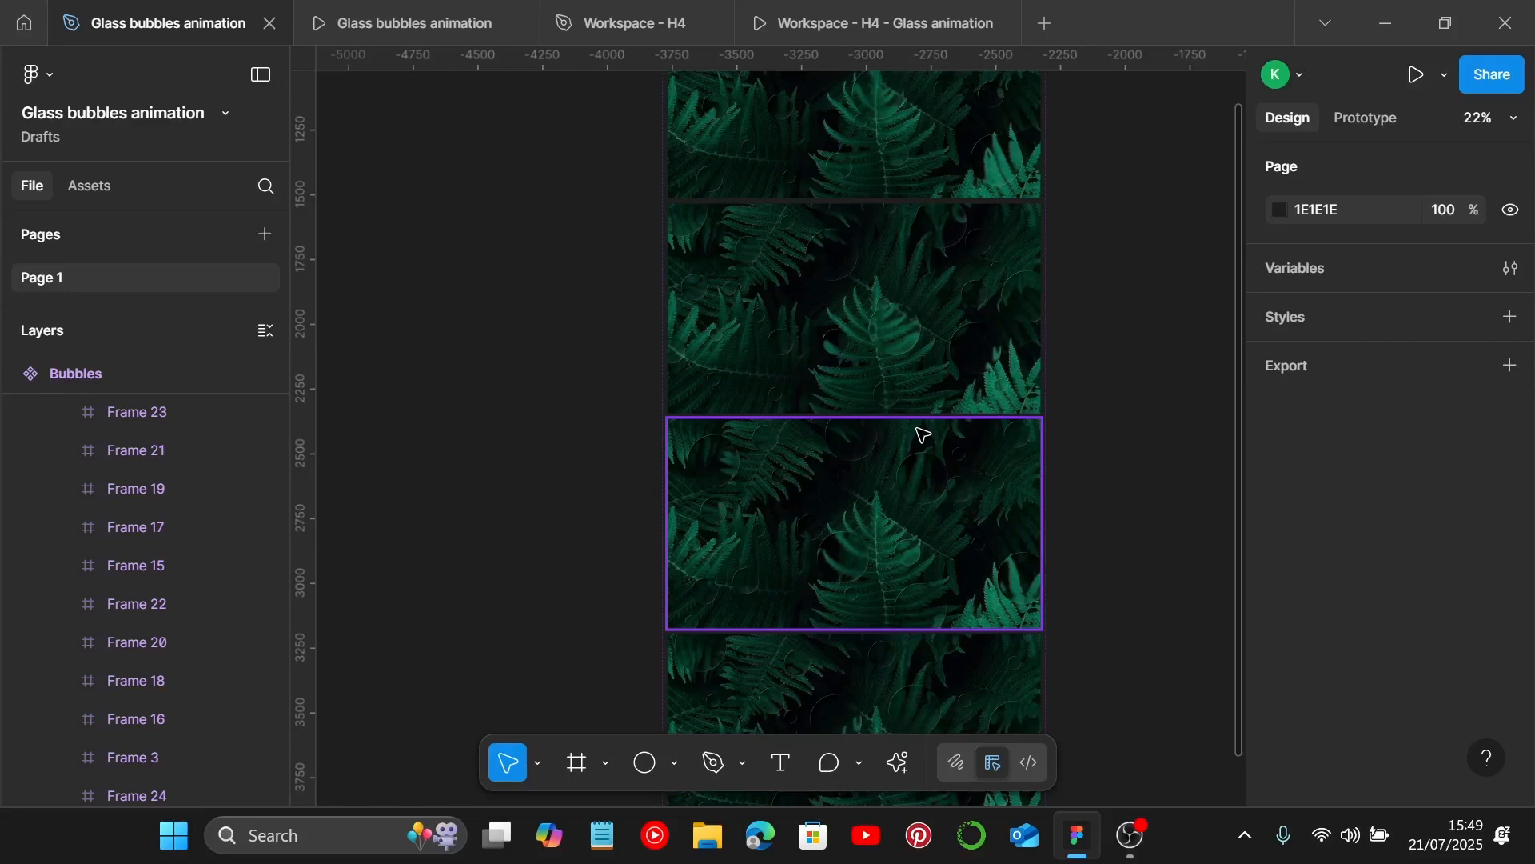
pyautogui.scroll(5, 924, 435)
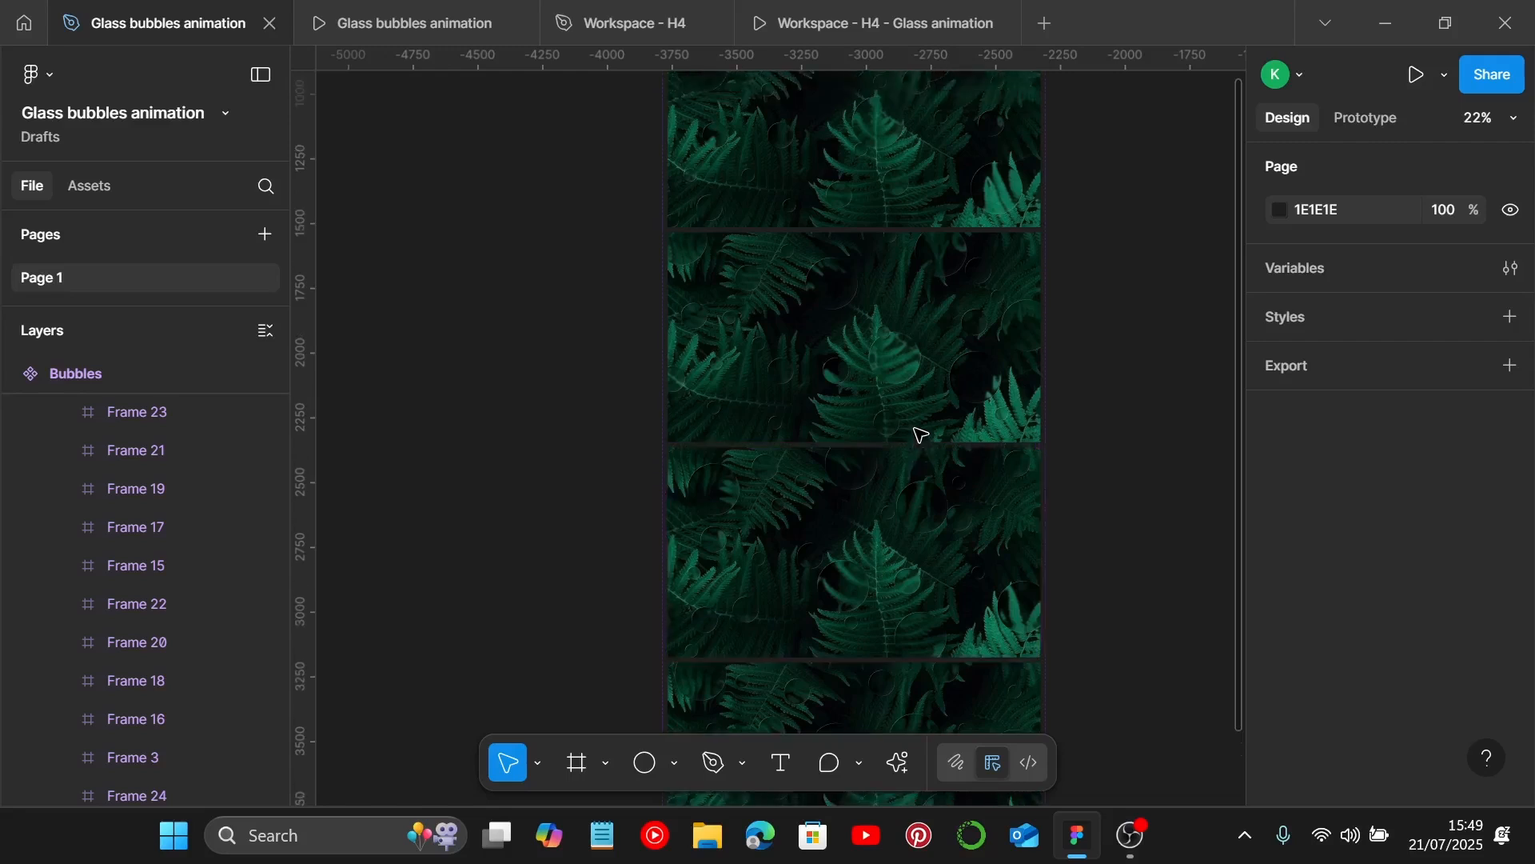
# Step: Add a prototype connection from the Default variant to Variant2 directly below it
pyautogui.click(876, 359)
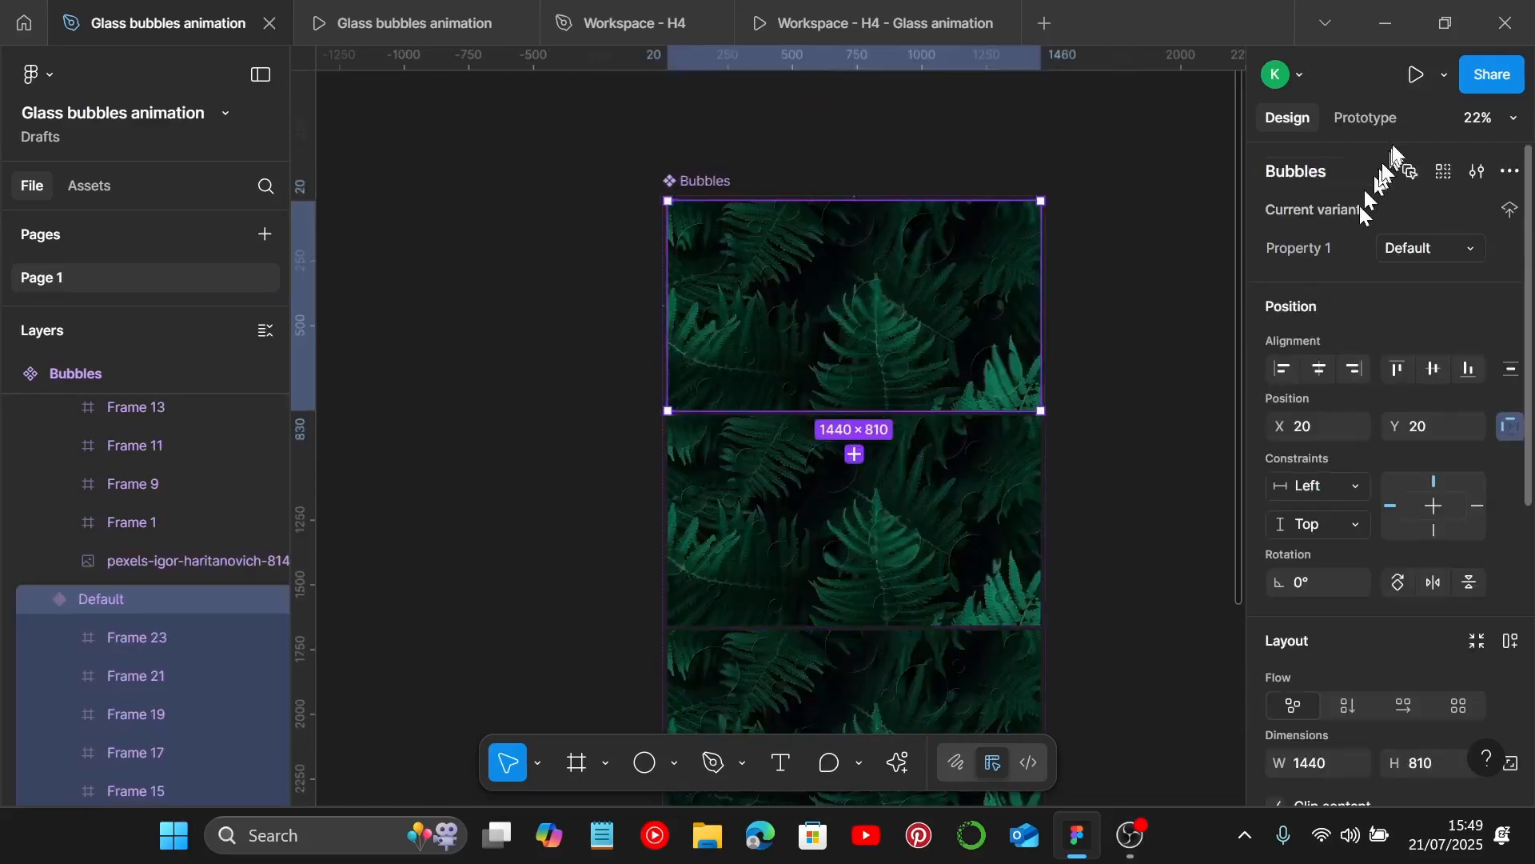
pyautogui.click(1393, 120)
pyautogui.scroll(5, 947, 456)
pyautogui.scroll(10, 752, 400)
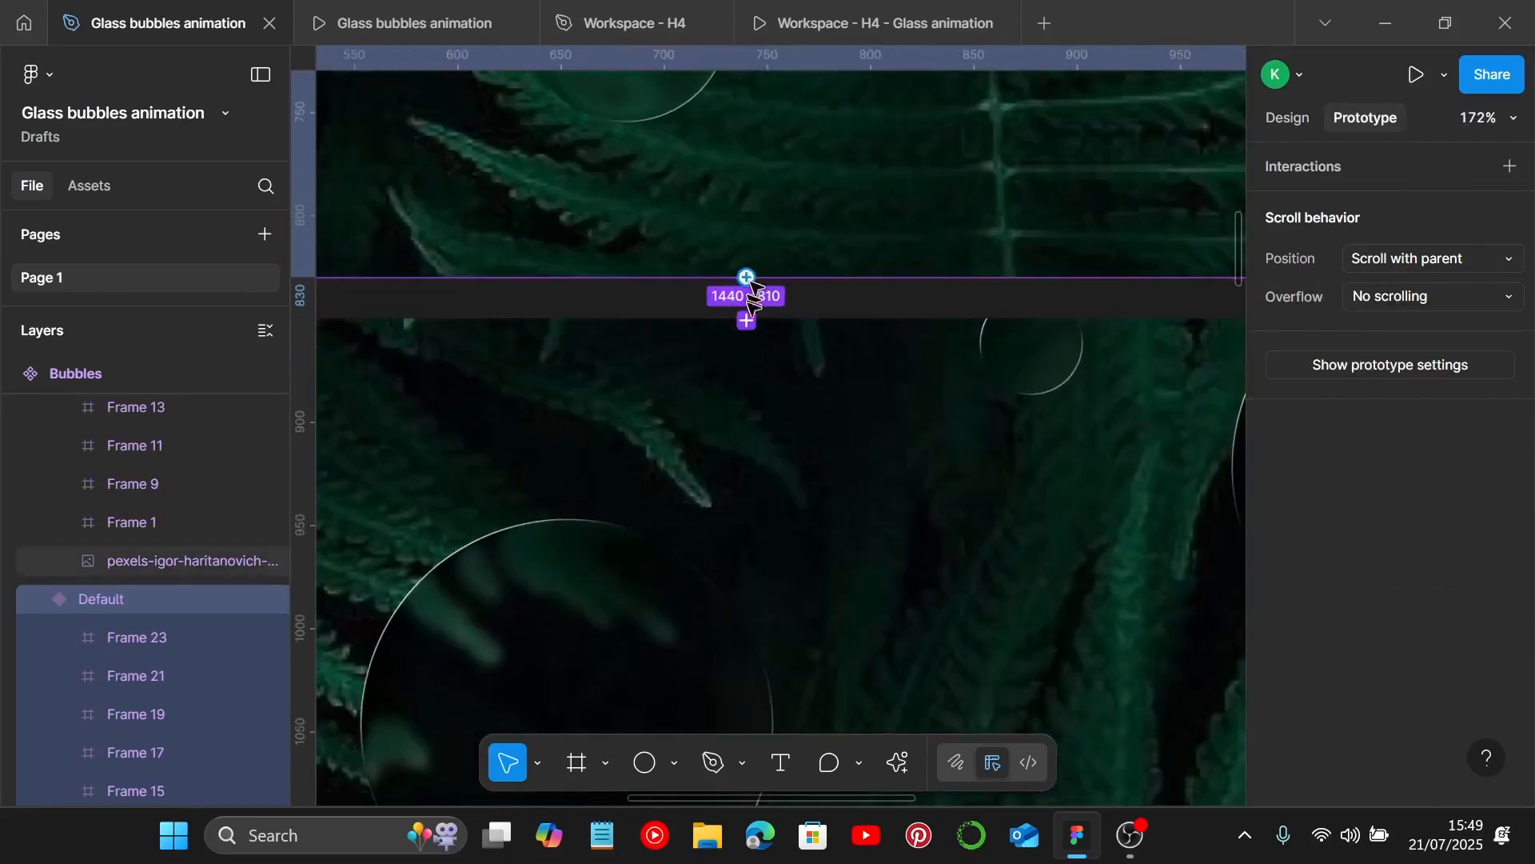
pyautogui.moveTo(747, 276); pyautogui.dragTo(751, 343)
pyautogui.scroll(-2, 932, 408)
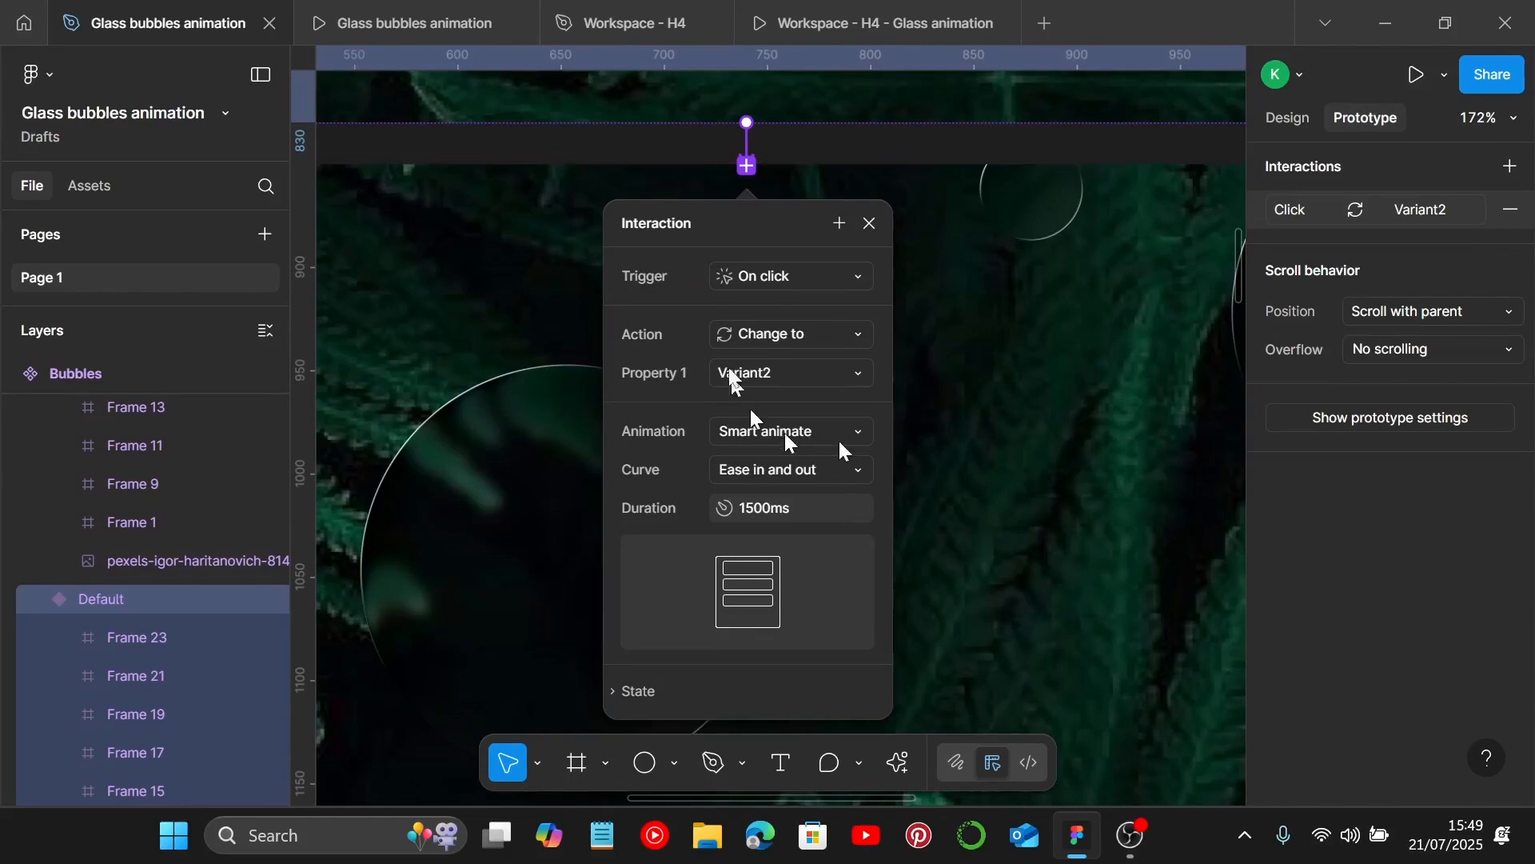
# Step: Set the interaction's trigger to After delay with a 1 ms delay, and its Smart animate duration to 2800 ms
pyautogui.click(766, 276)
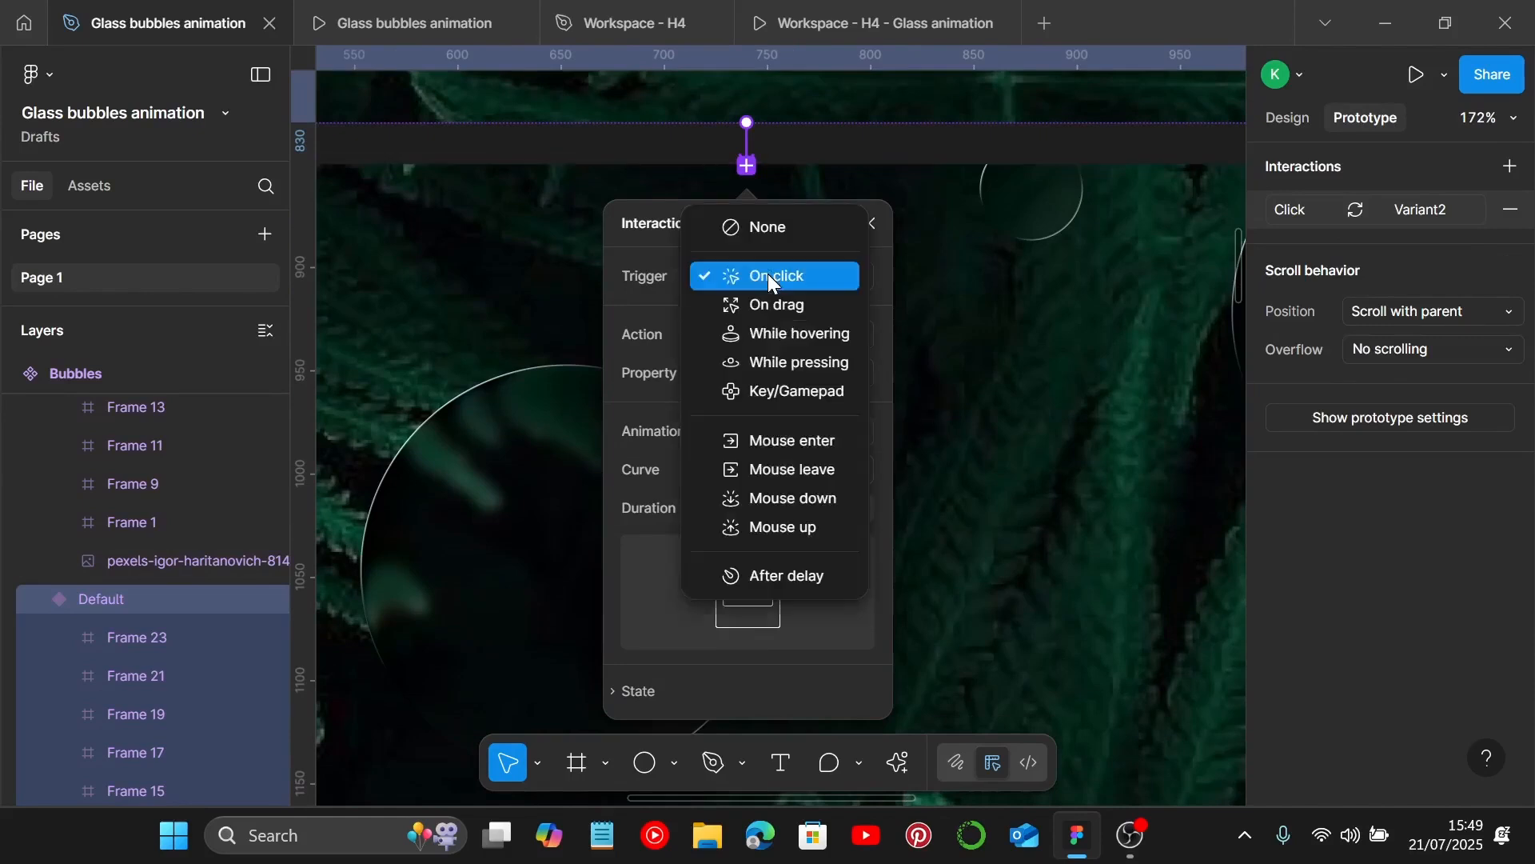
pyautogui.click(771, 569)
pyautogui.click(829, 316)
pyautogui.write('1')
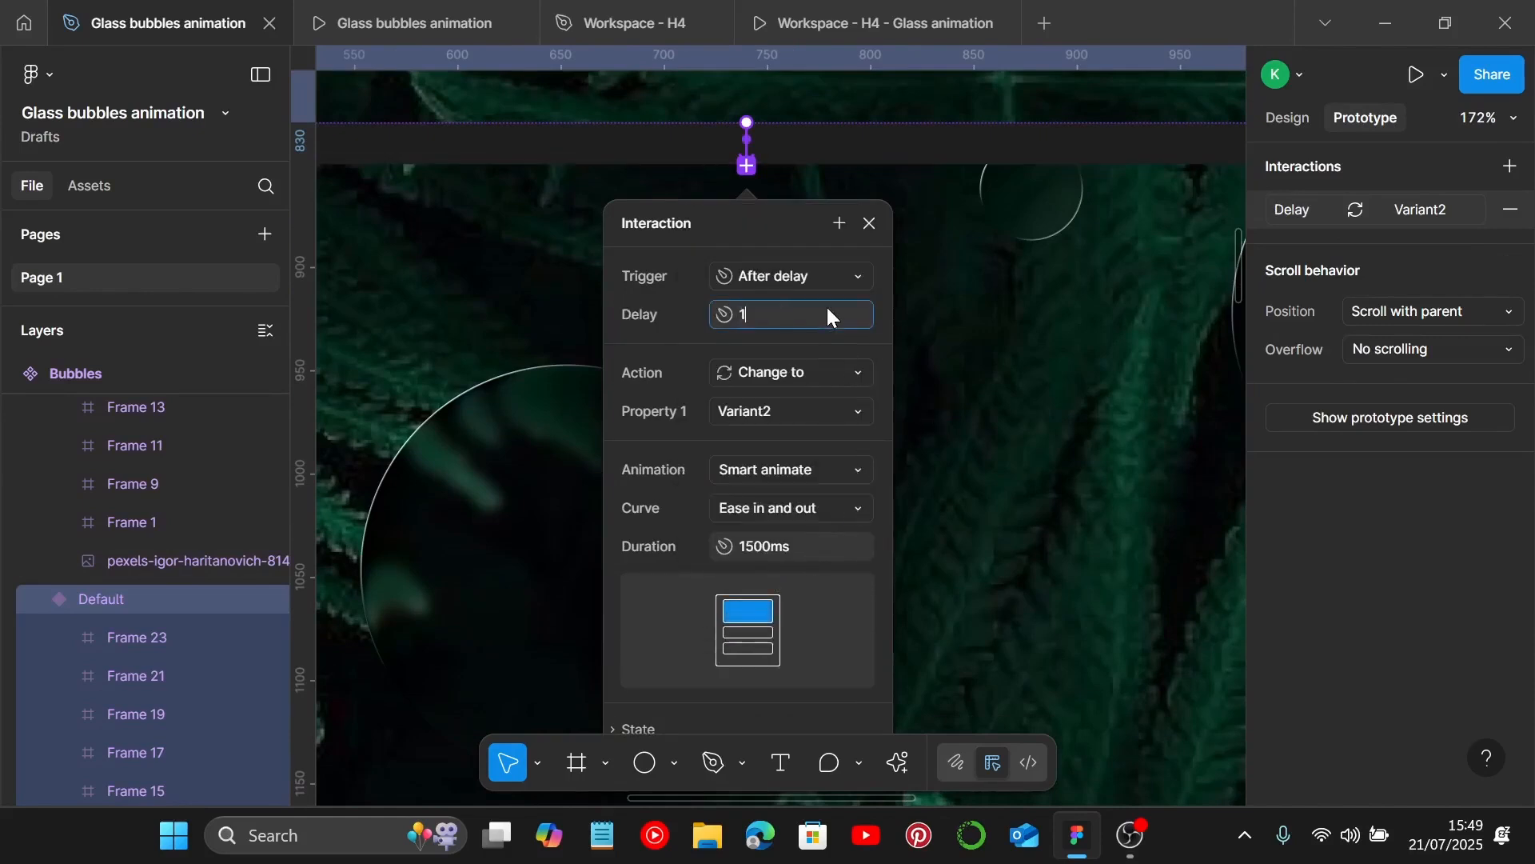
pyautogui.press('Return')
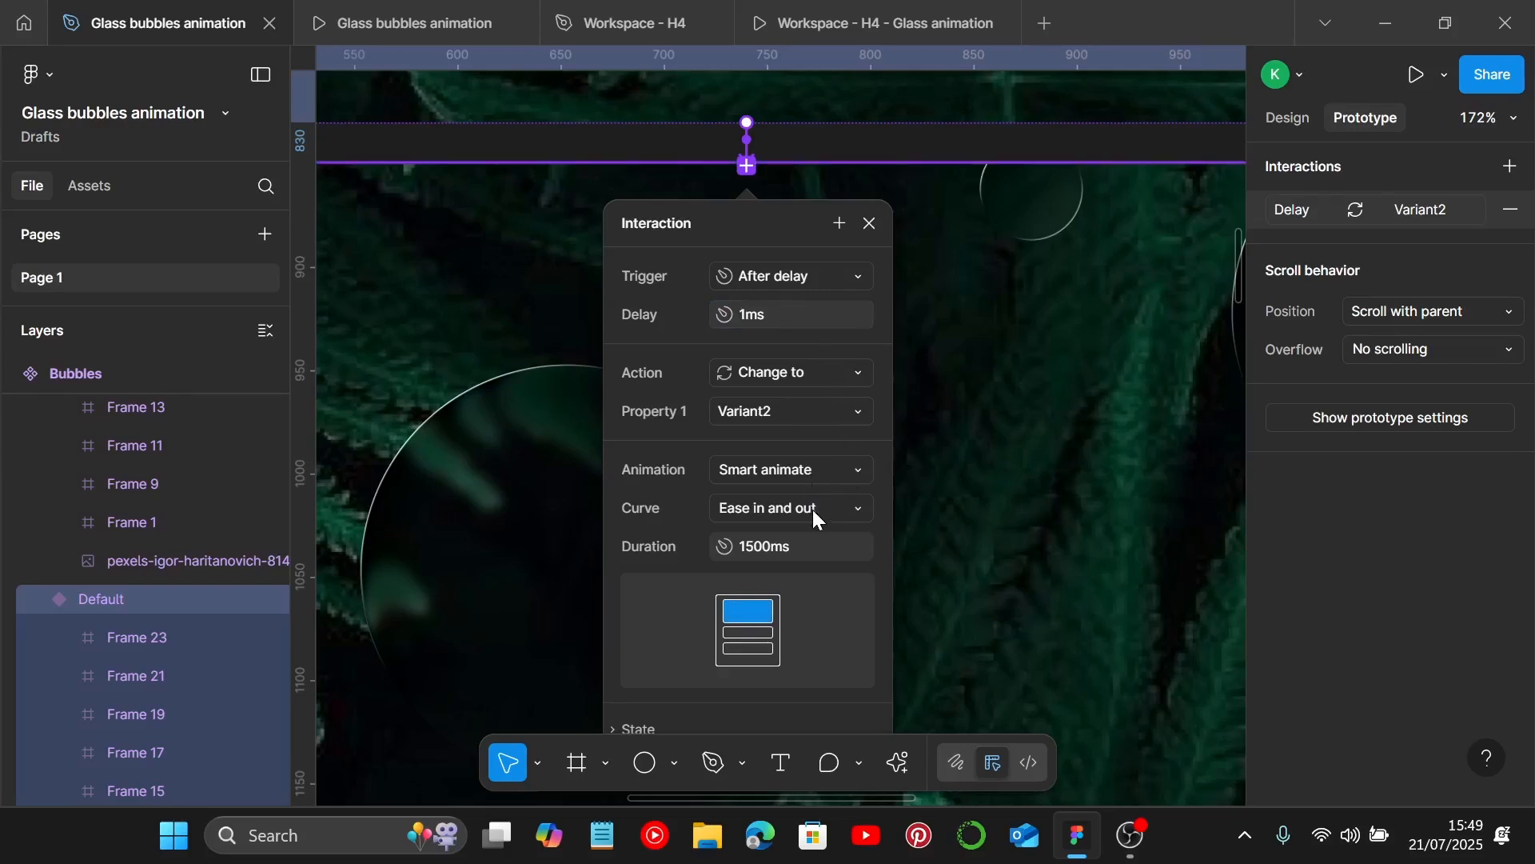
pyautogui.click(812, 551)
pyautogui.write('2800')
pyautogui.press('Return')
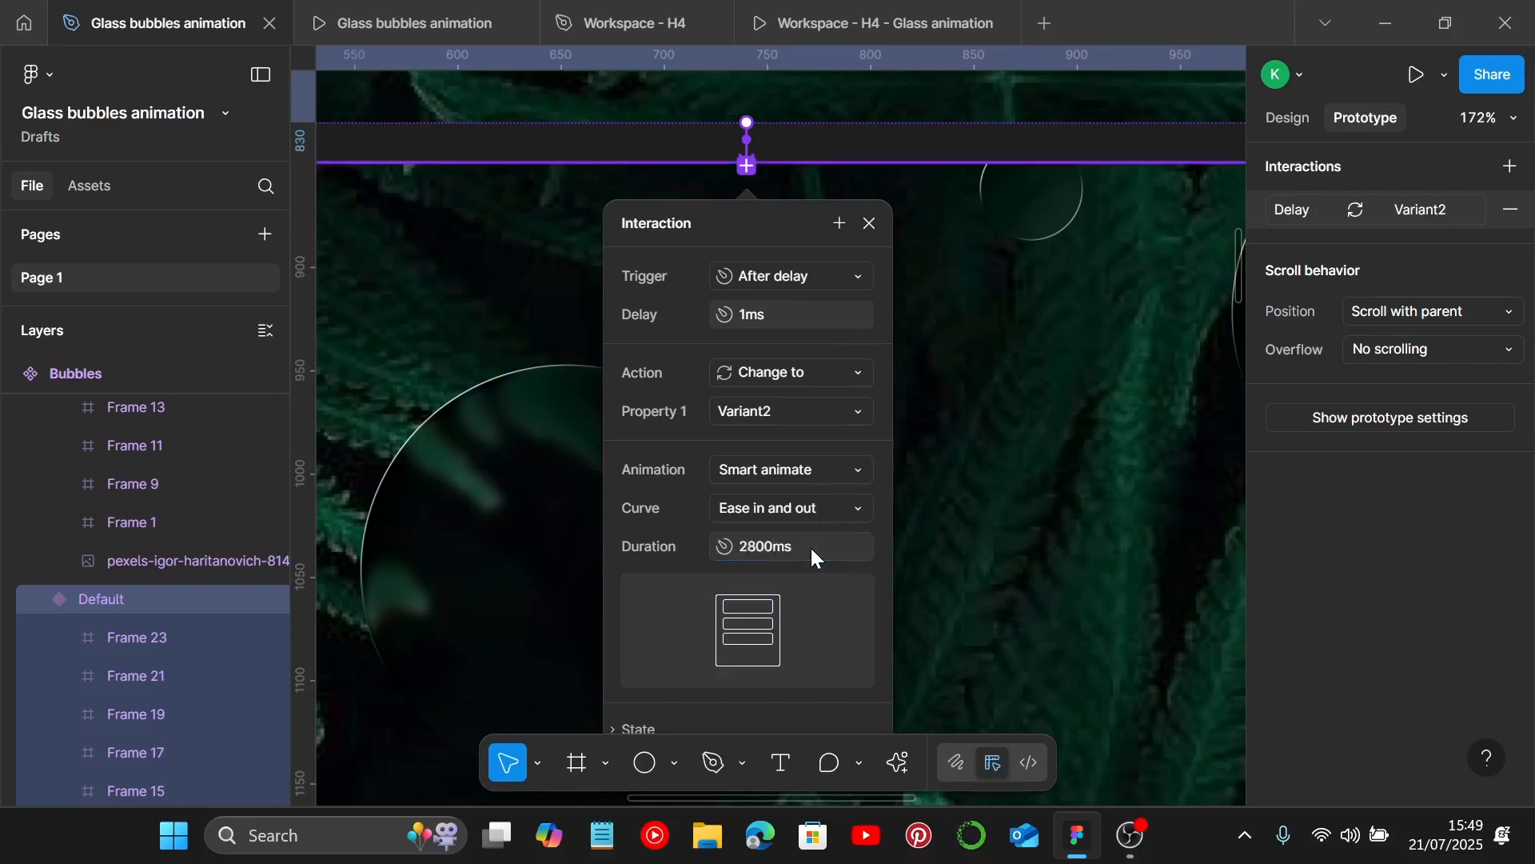
# Step: Add a prototype connection from Variant2 to Variant3 directly below it
pyautogui.click(986, 507)
pyautogui.scroll(-5, 958, 512)
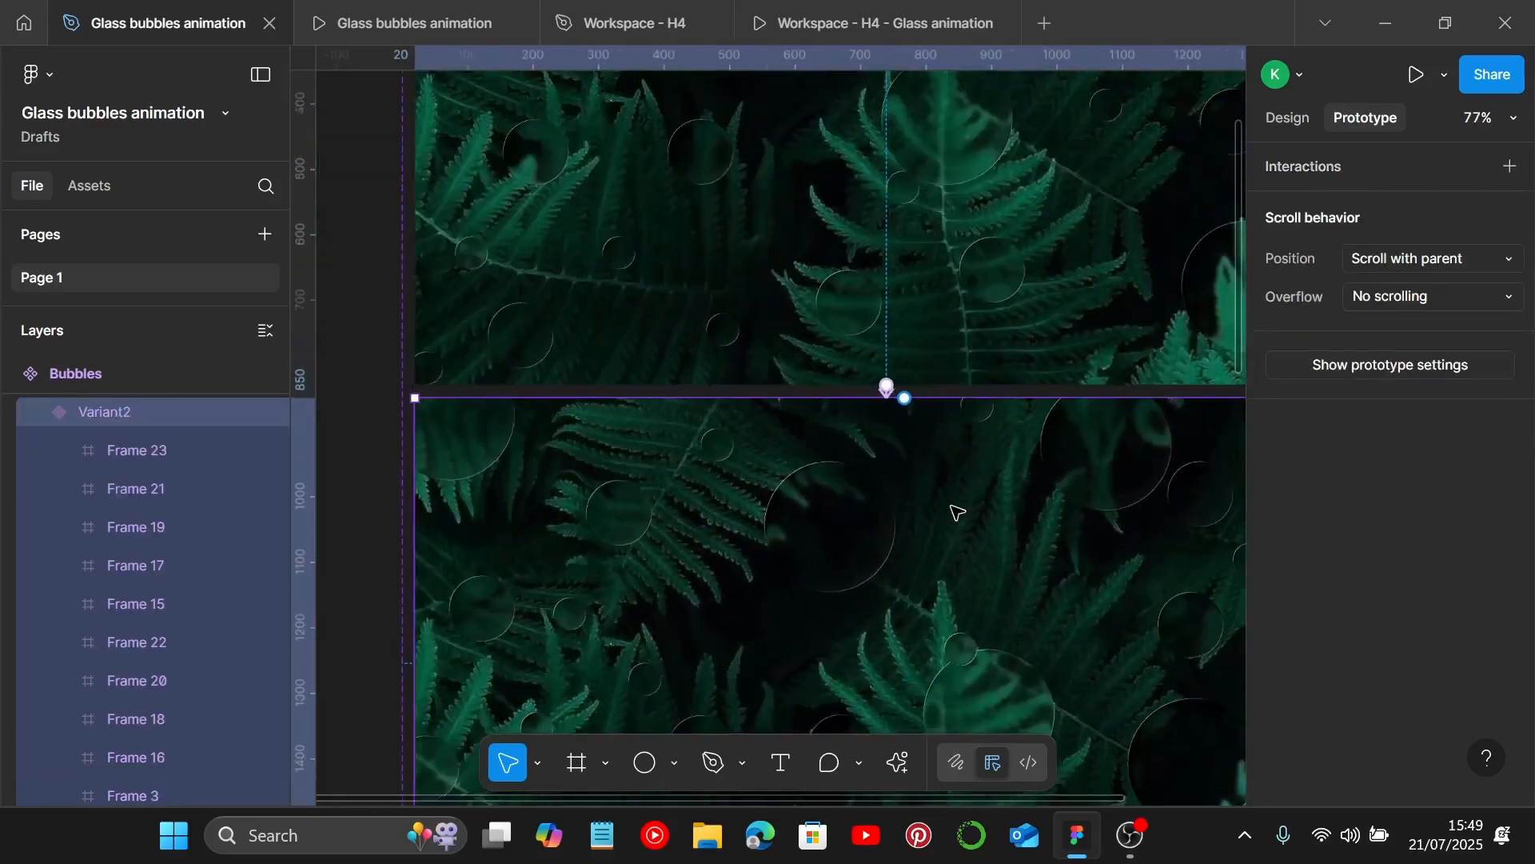
pyautogui.scroll(-3, 953, 507)
pyautogui.scroll(5, 946, 548)
pyautogui.scroll(5, 906, 611)
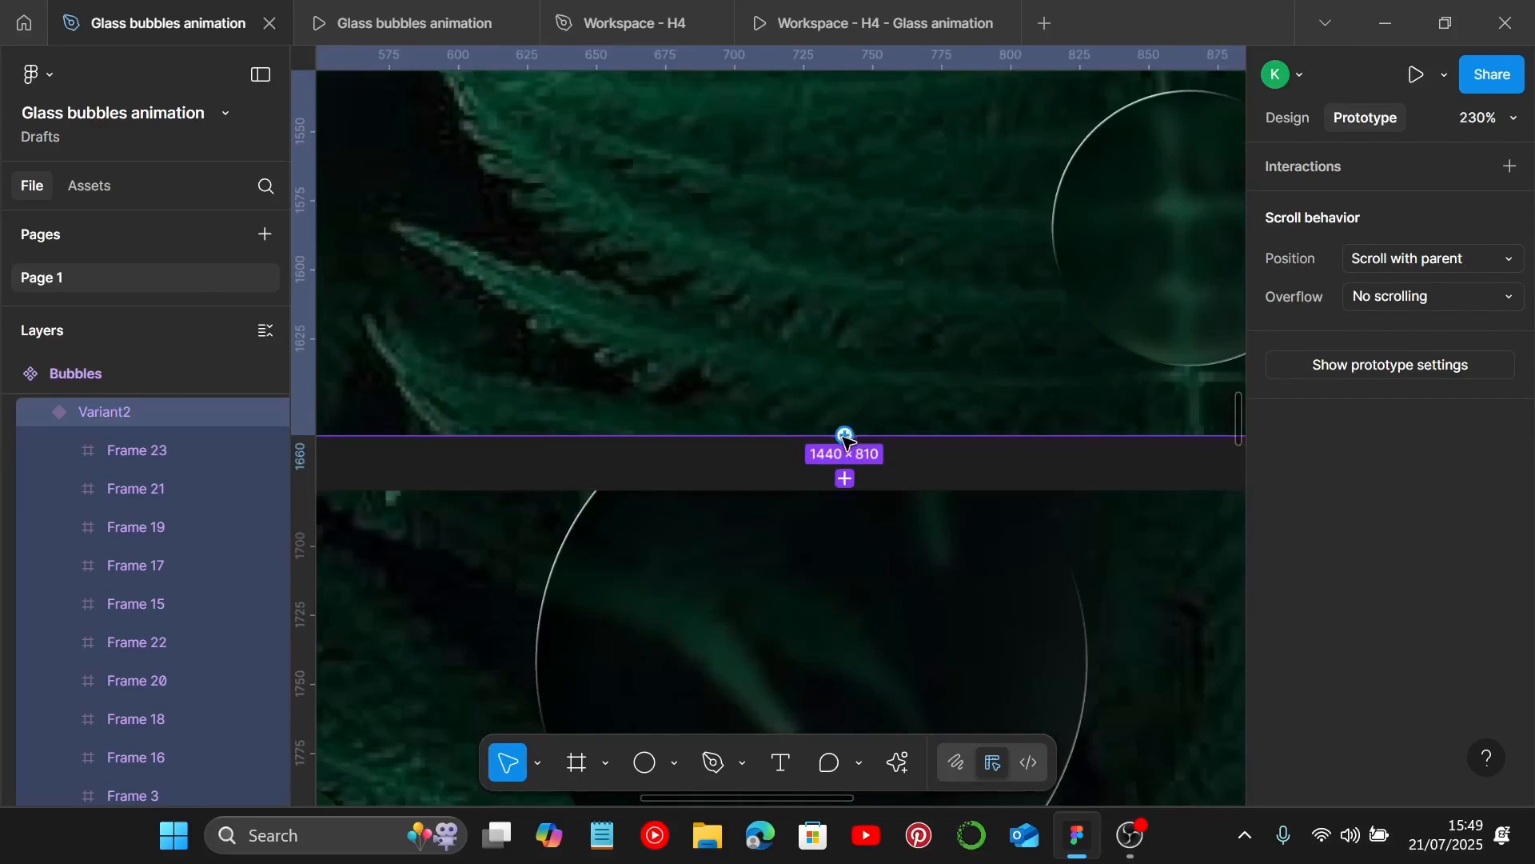
pyautogui.moveTo(844, 435); pyautogui.dragTo(832, 528)
pyautogui.scroll(-3, 945, 476)
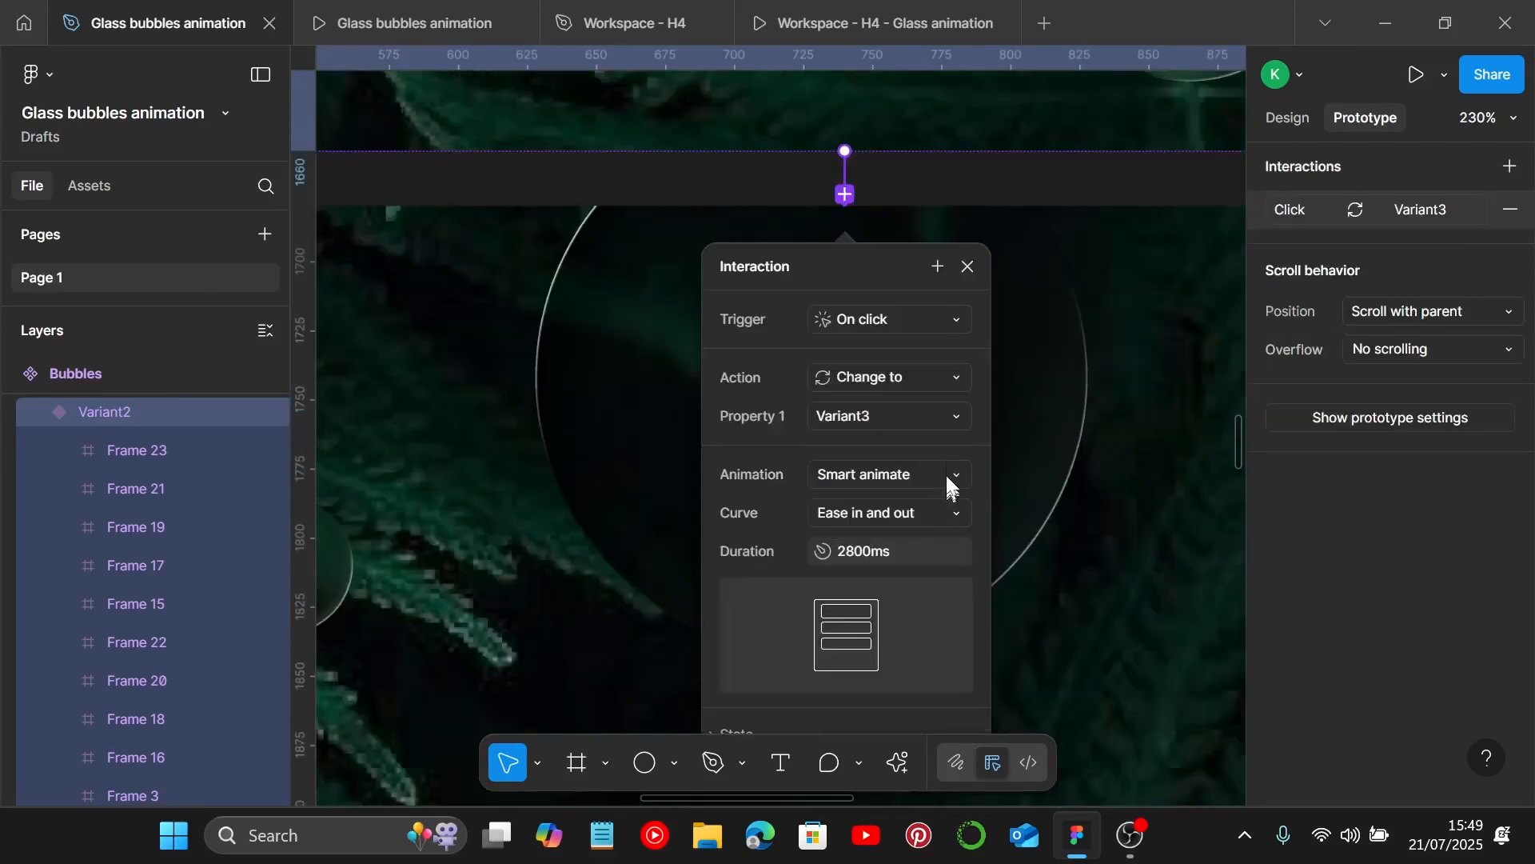
# Step: Set the Variant2 interaction's trigger to After delay with a 1 ms delay
pyautogui.click(937, 325)
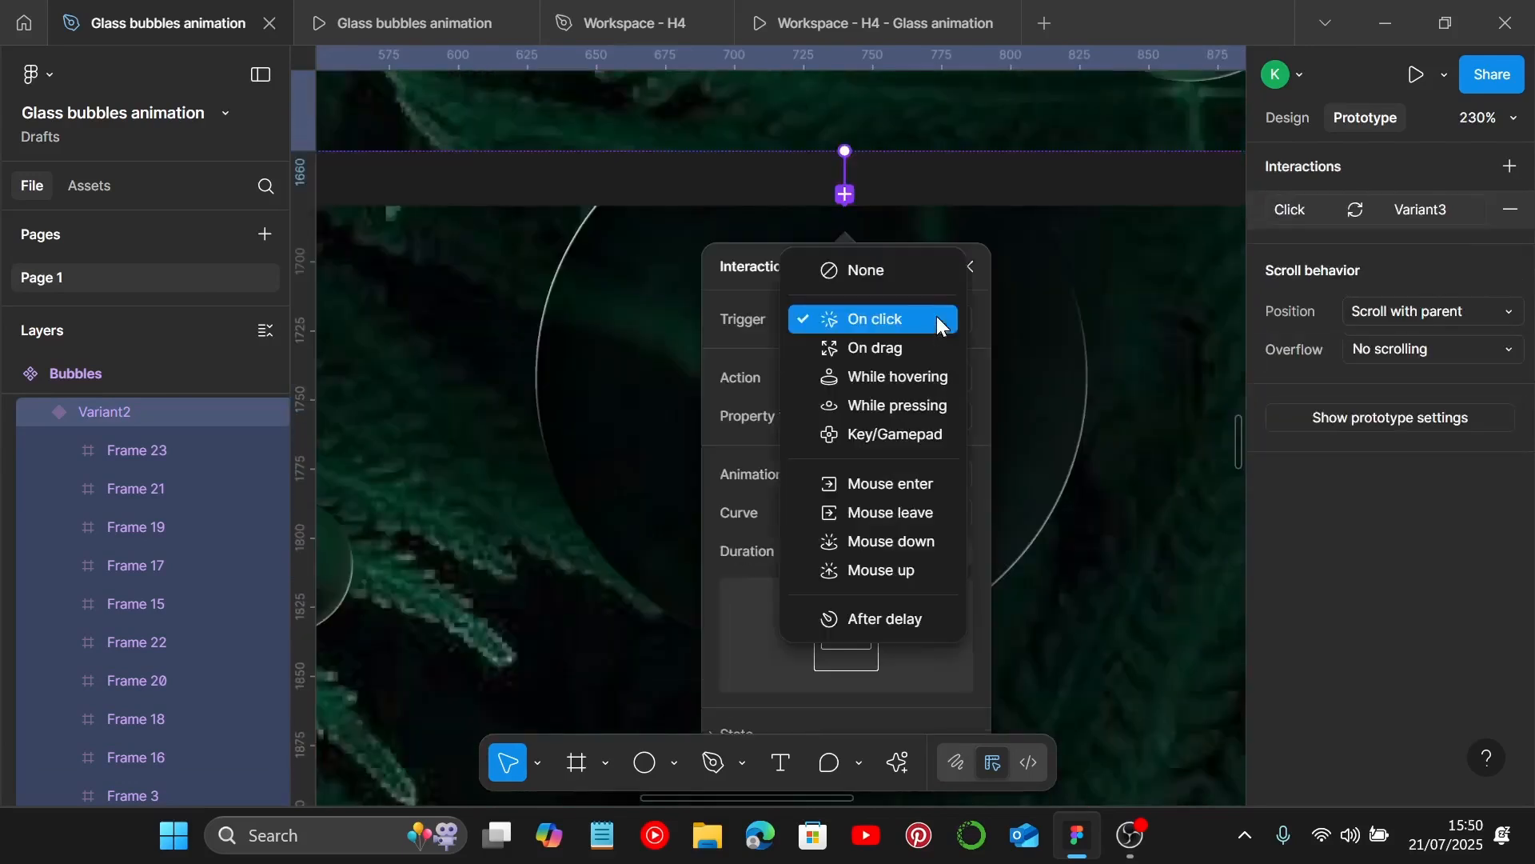
pyautogui.click(879, 615)
pyautogui.click(909, 360)
pyautogui.write('1')
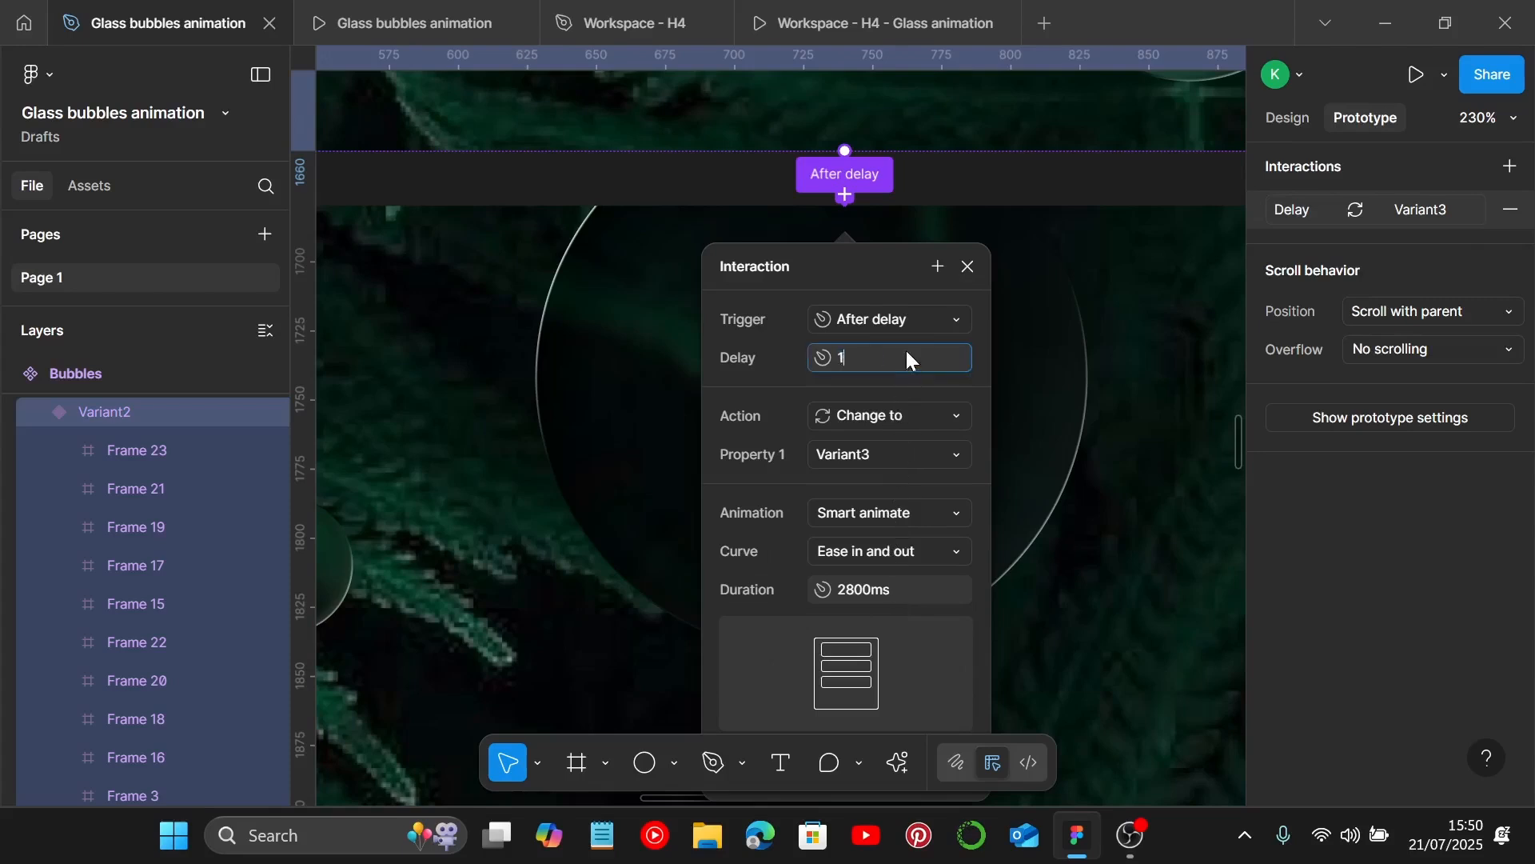
pyautogui.press('Return')
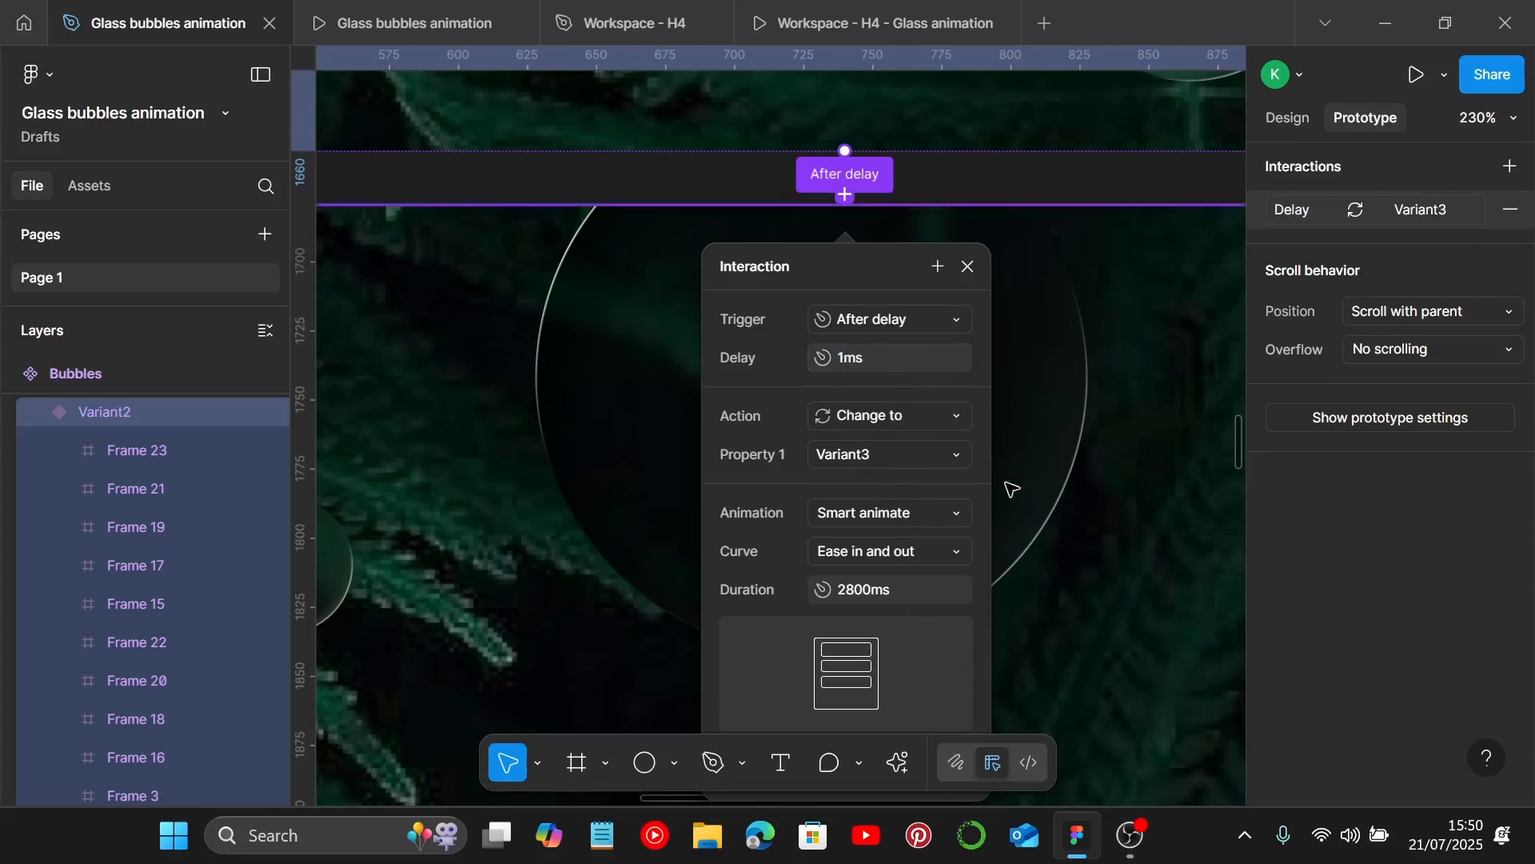
# Step: Add a prototype connection from Variant3 to Variant4 directly below it
pyautogui.click(1060, 475)
pyautogui.scroll(-6, 1012, 504)
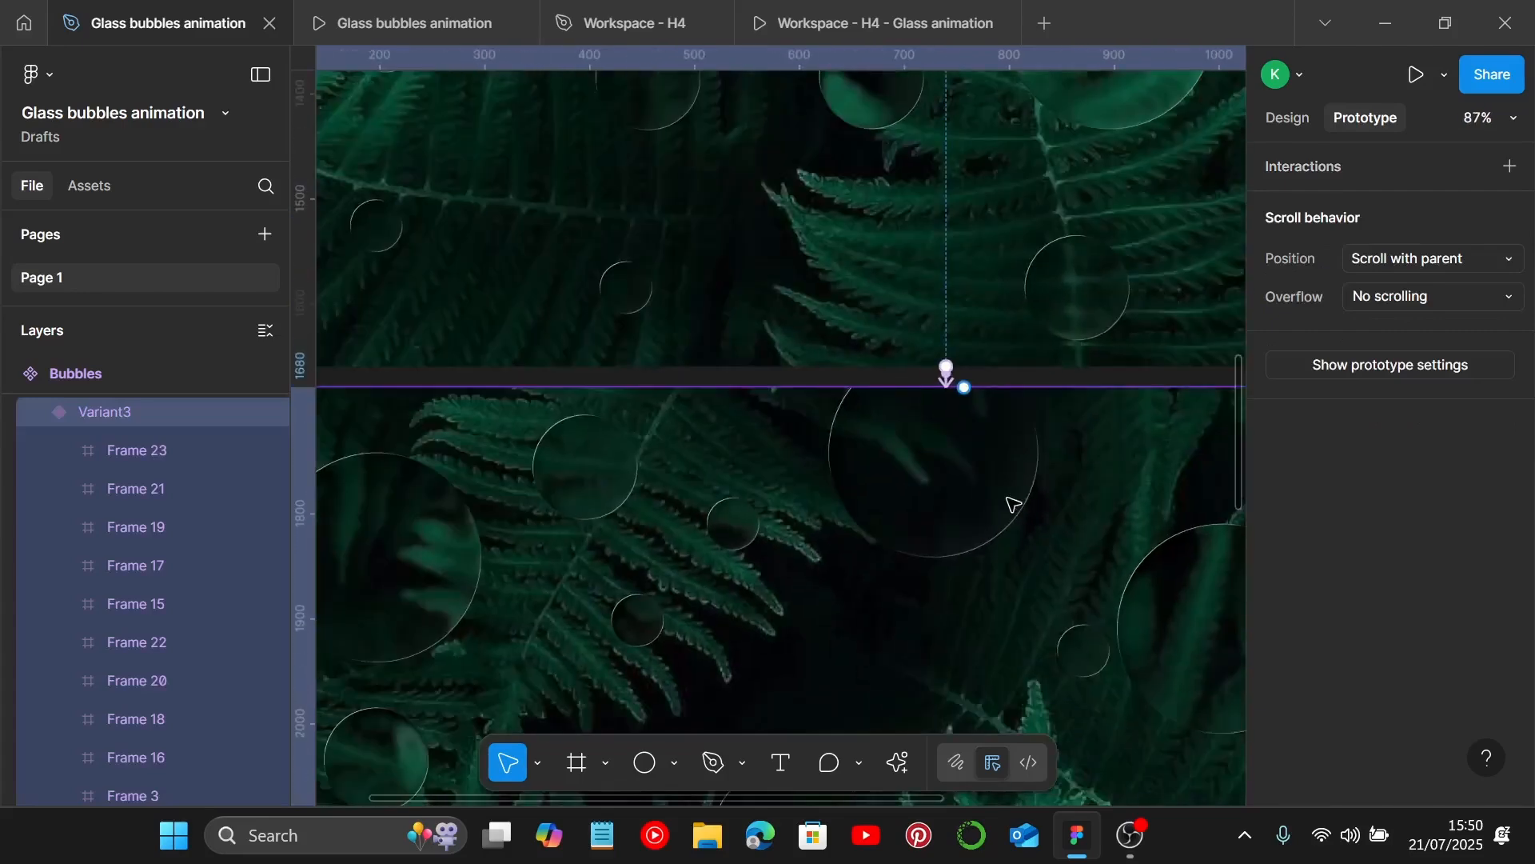
pyautogui.scroll(-5, 1011, 504)
pyautogui.scroll(6, 1012, 504)
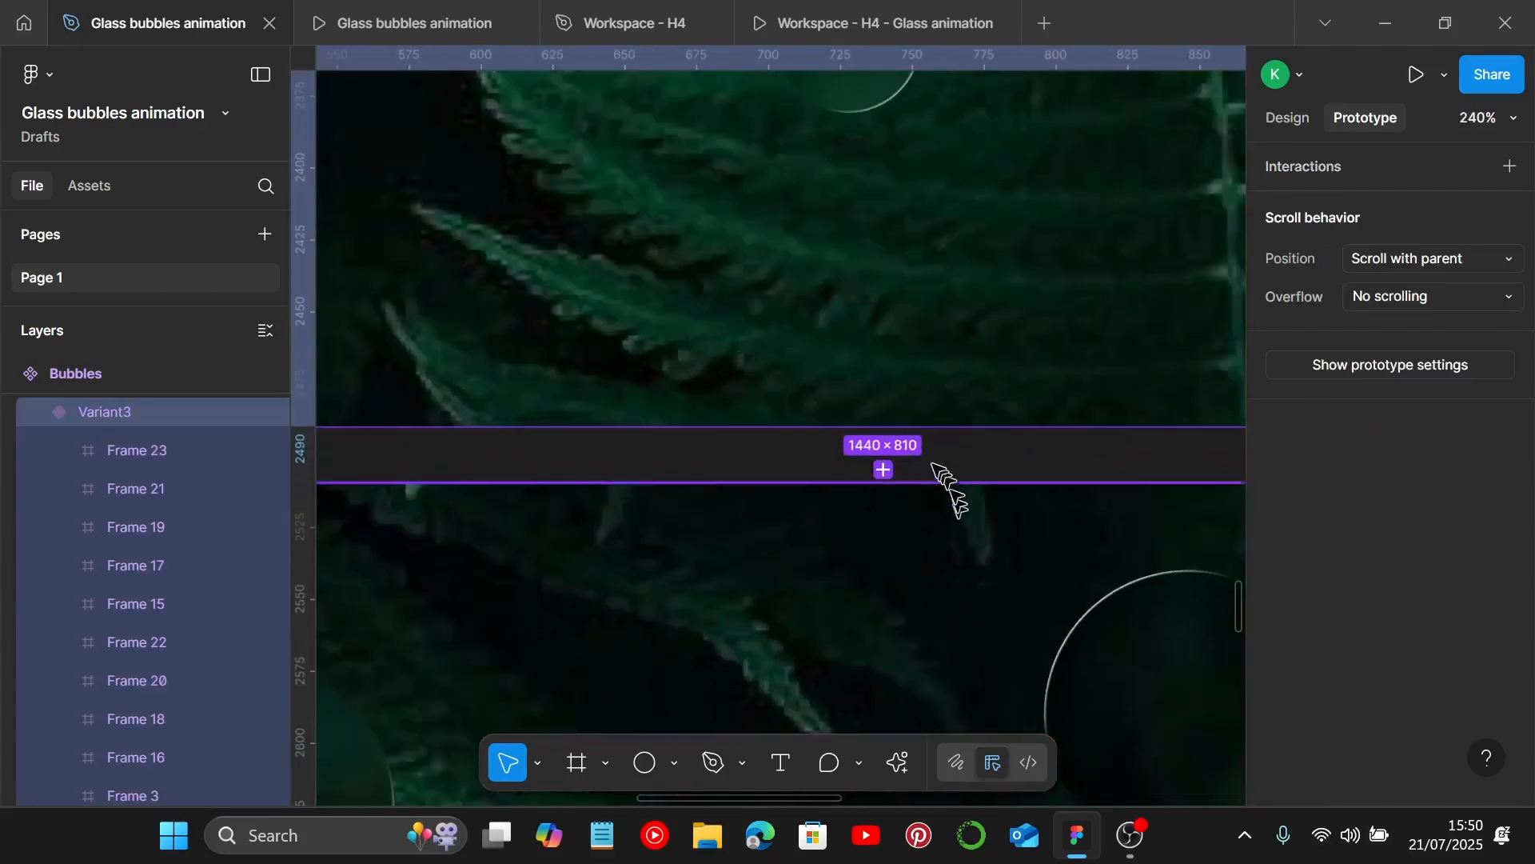
pyautogui.click(883, 471)
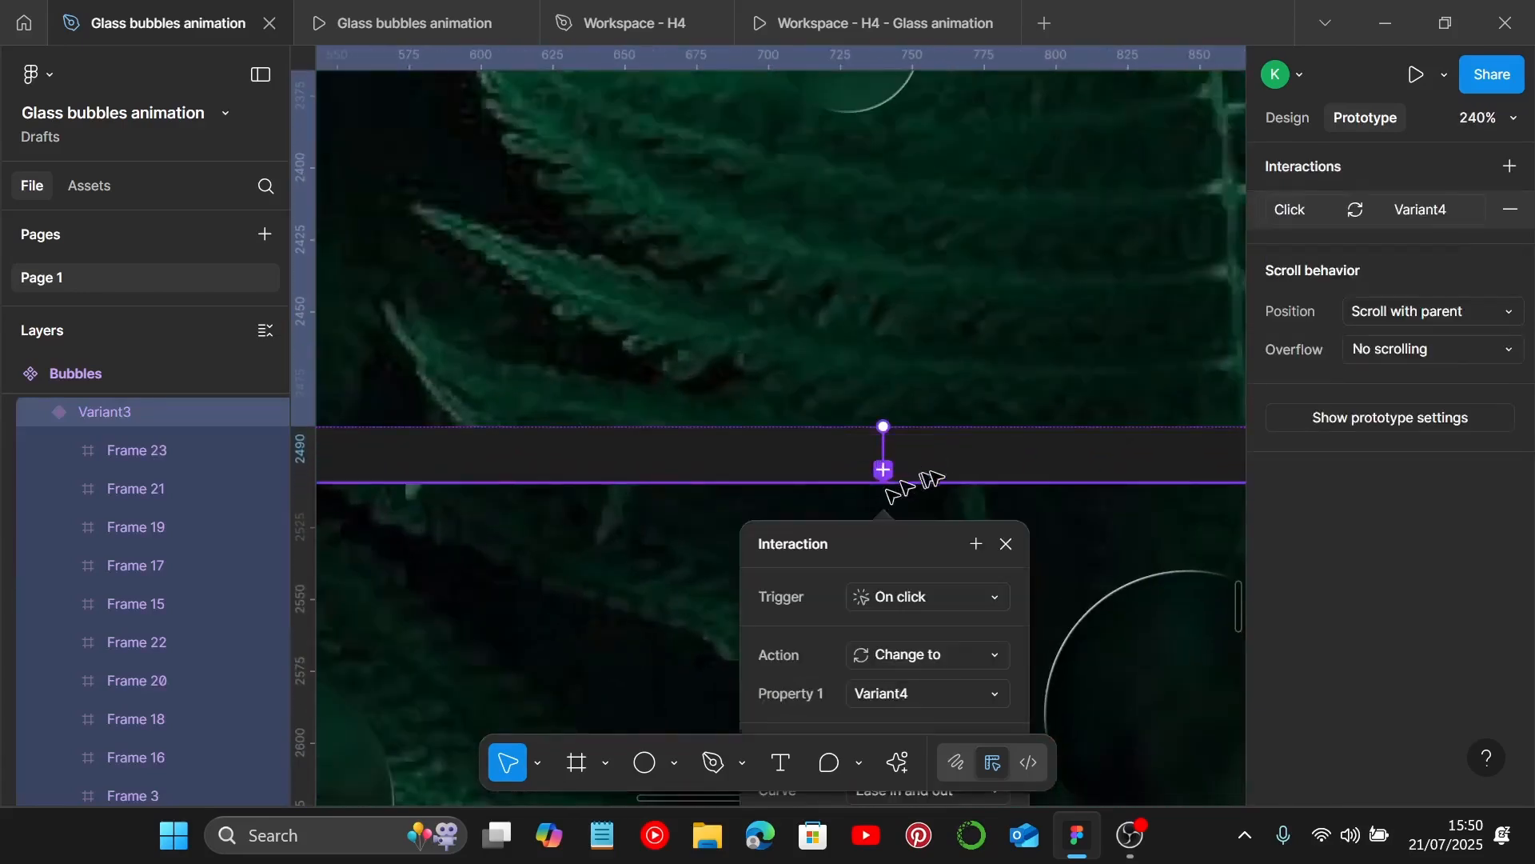
pyautogui.scroll(-4, 896, 480)
# Step: Set the Variant3 interaction's trigger to After delay with a 1 ms delay
pyautogui.click(974, 305)
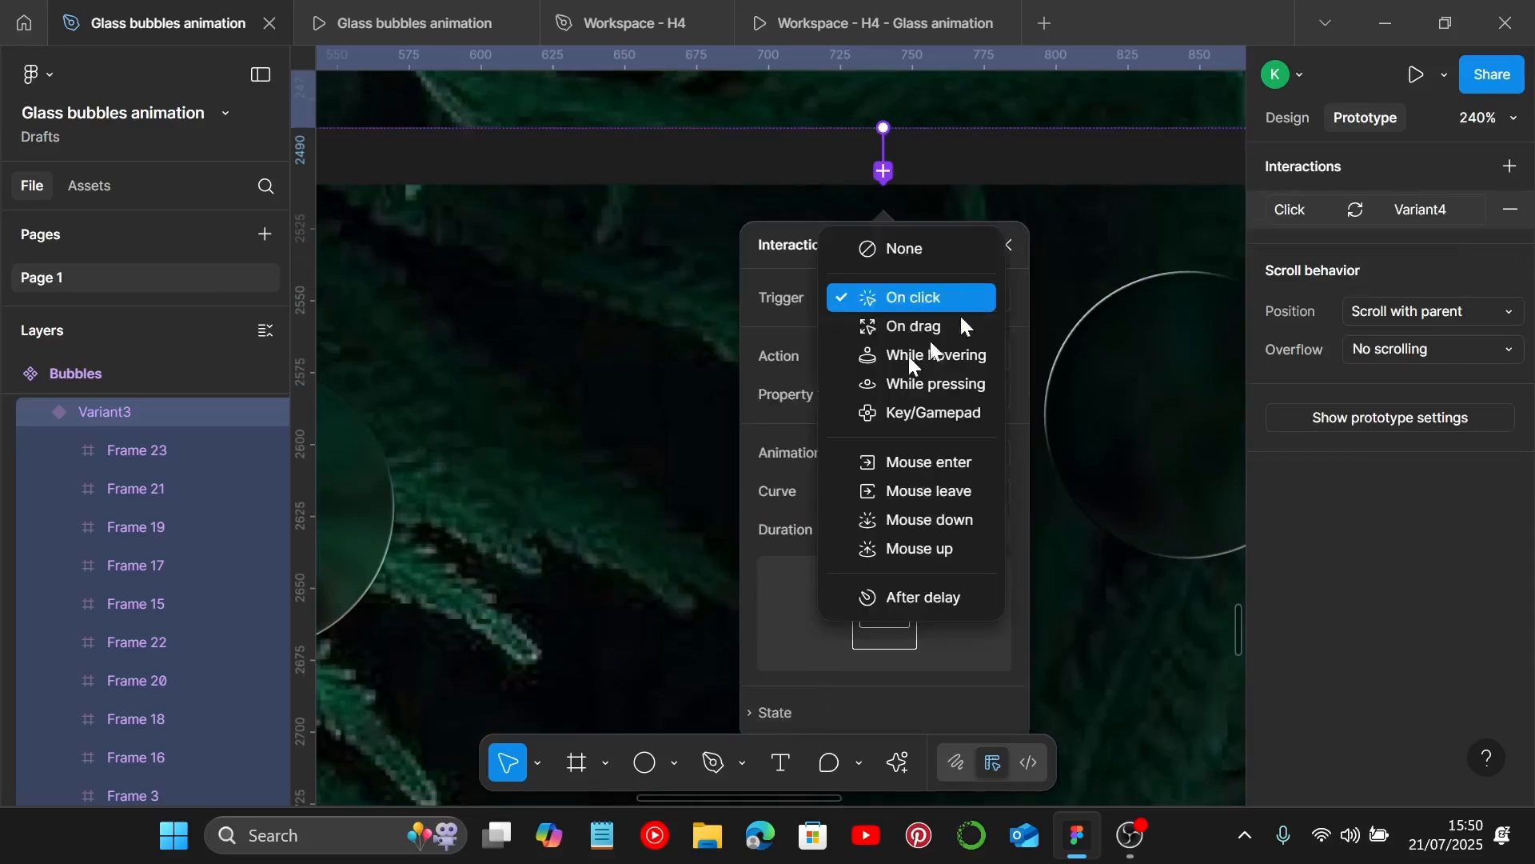
pyautogui.click(892, 597)
pyautogui.click(918, 326)
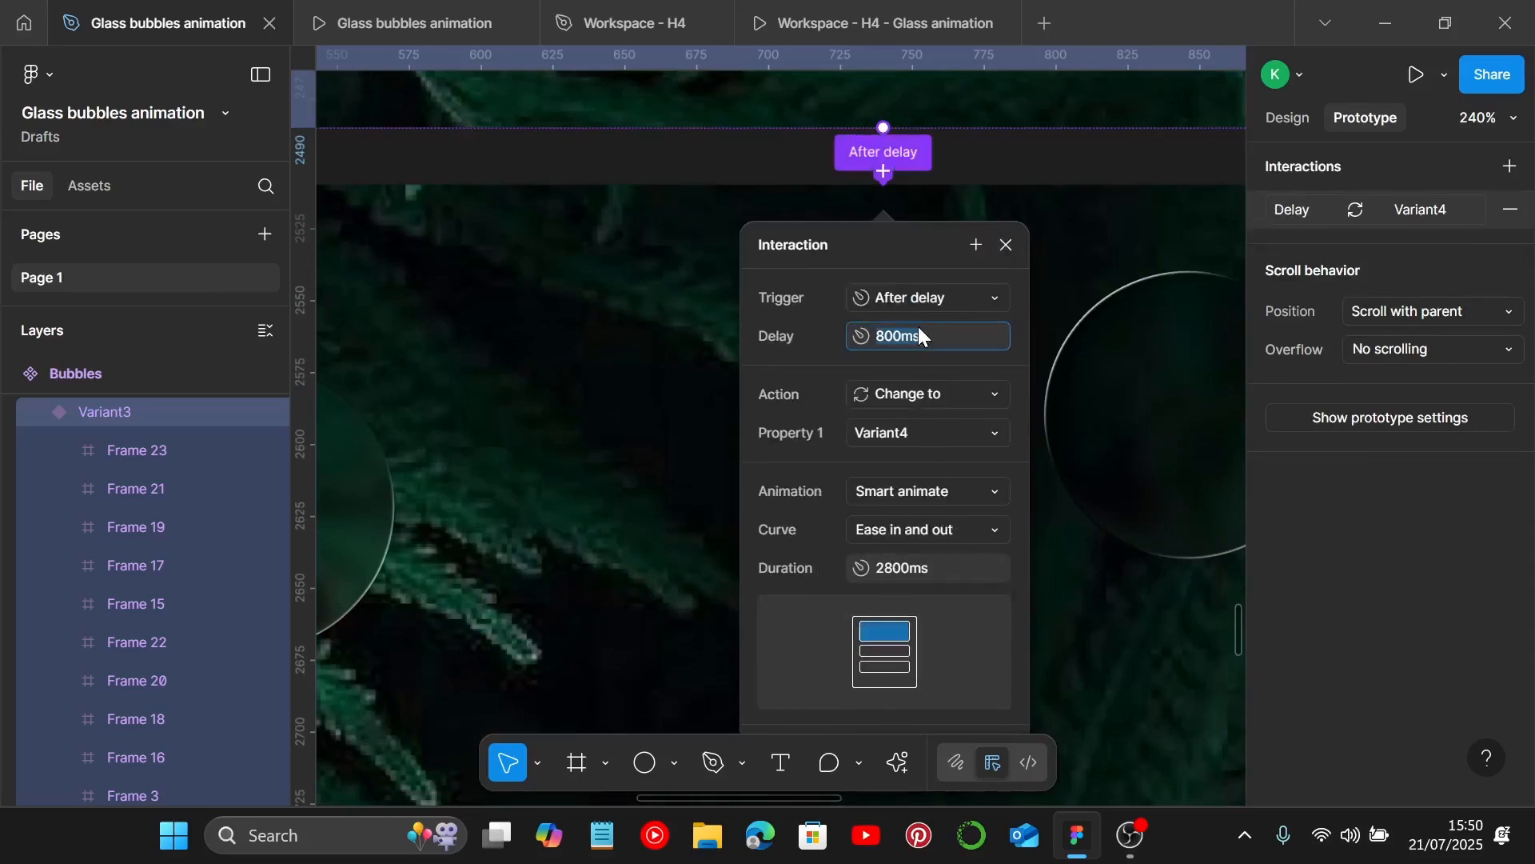
pyautogui.write('1')
pyautogui.press('Return')
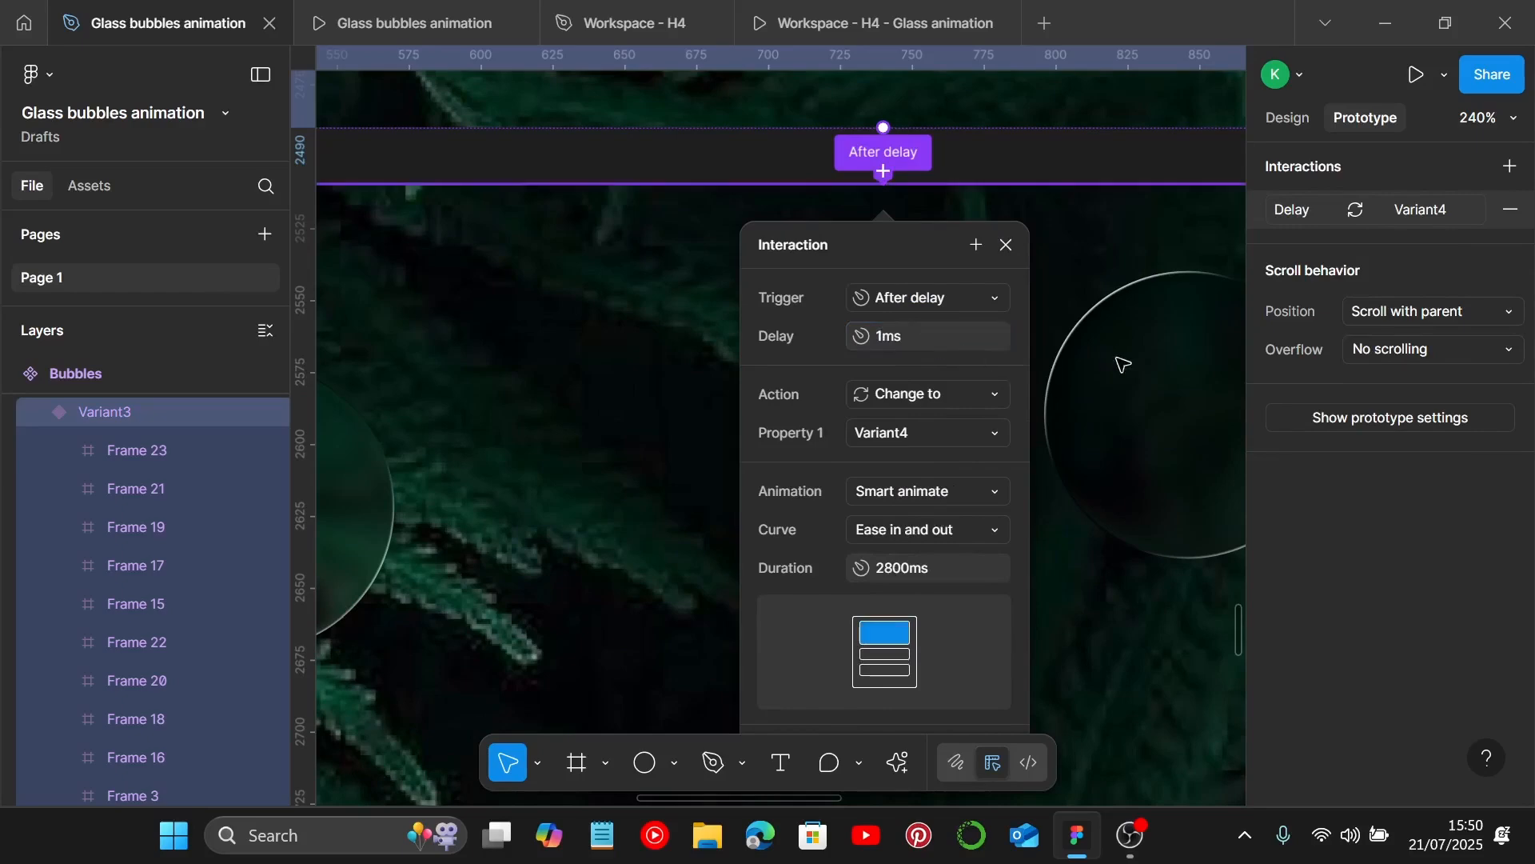
# Step: Add a prototype connection from Variant4 back up to the Default variant to loop the animation
pyautogui.click(1099, 404)
pyautogui.scroll(-5, 1100, 404)
pyautogui.scroll(-10, 1099, 404)
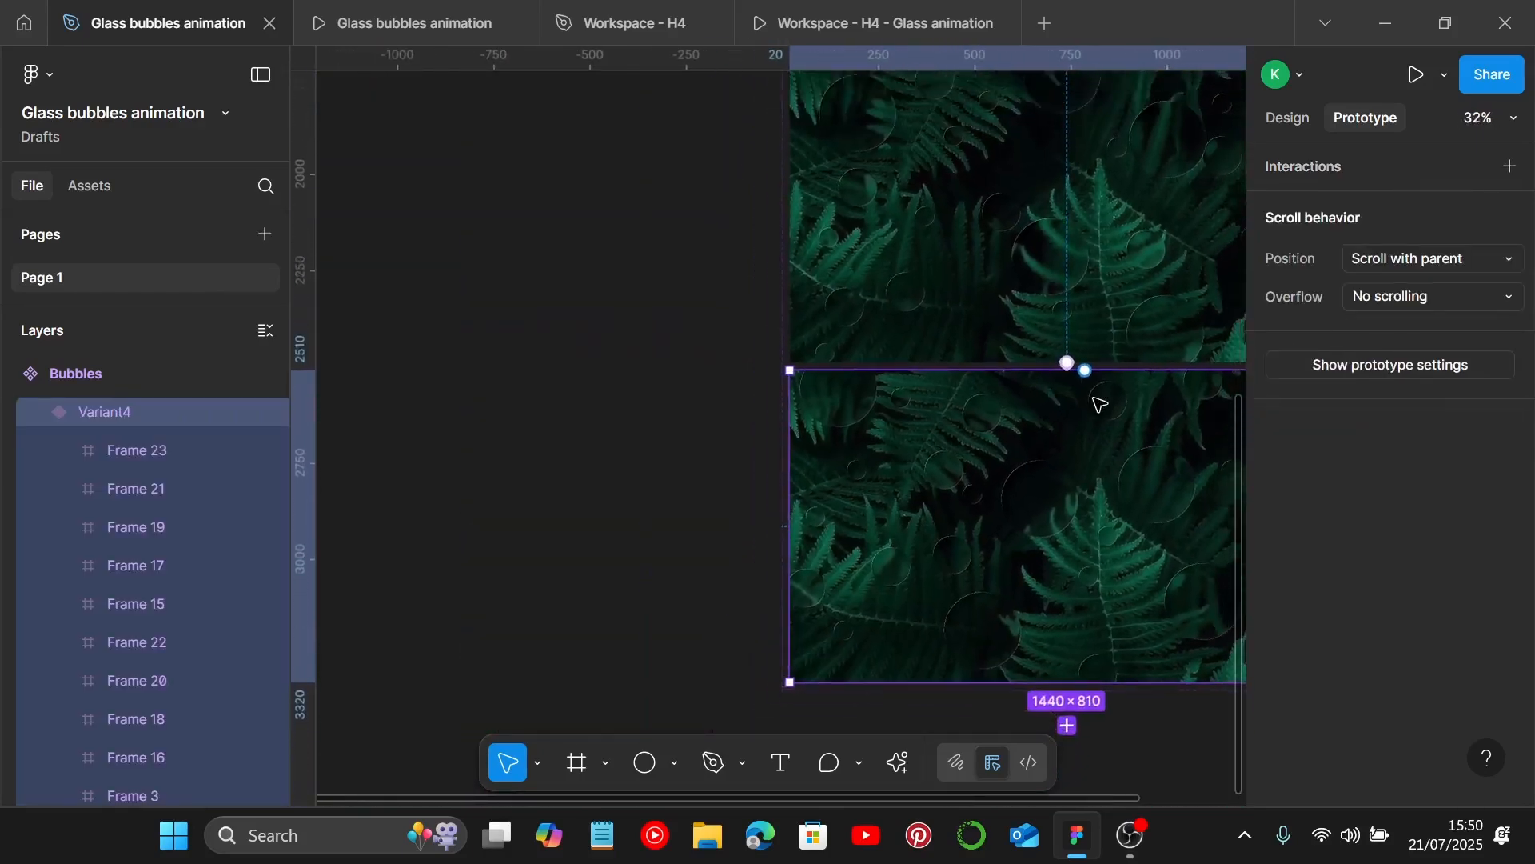
pyautogui.hscroll(3, 1088, 411)
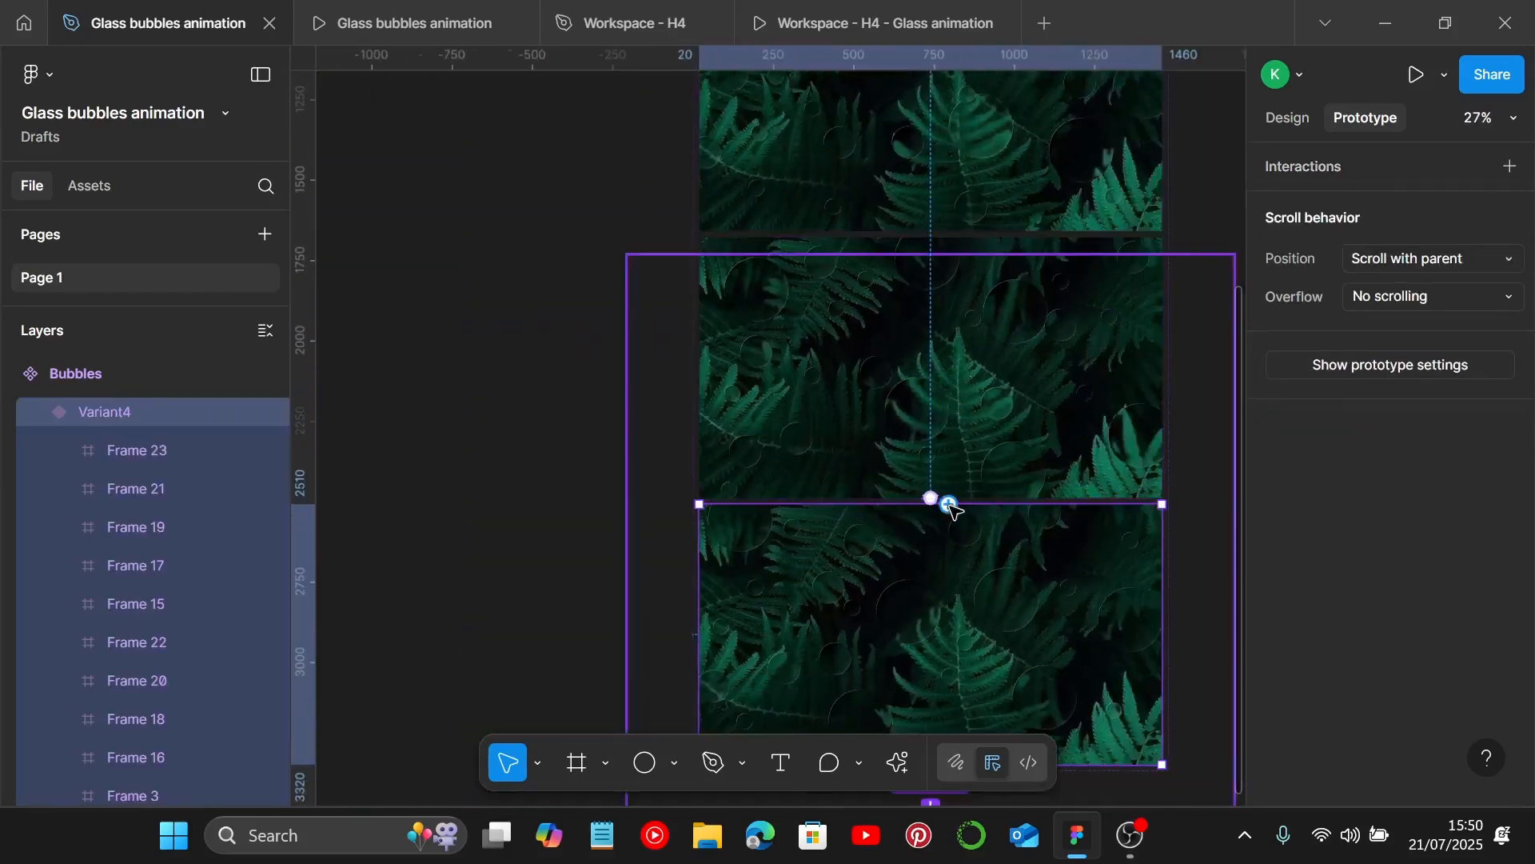
pyautogui.scroll(-3, 946, 504)
pyautogui.scroll(3, 944, 500)
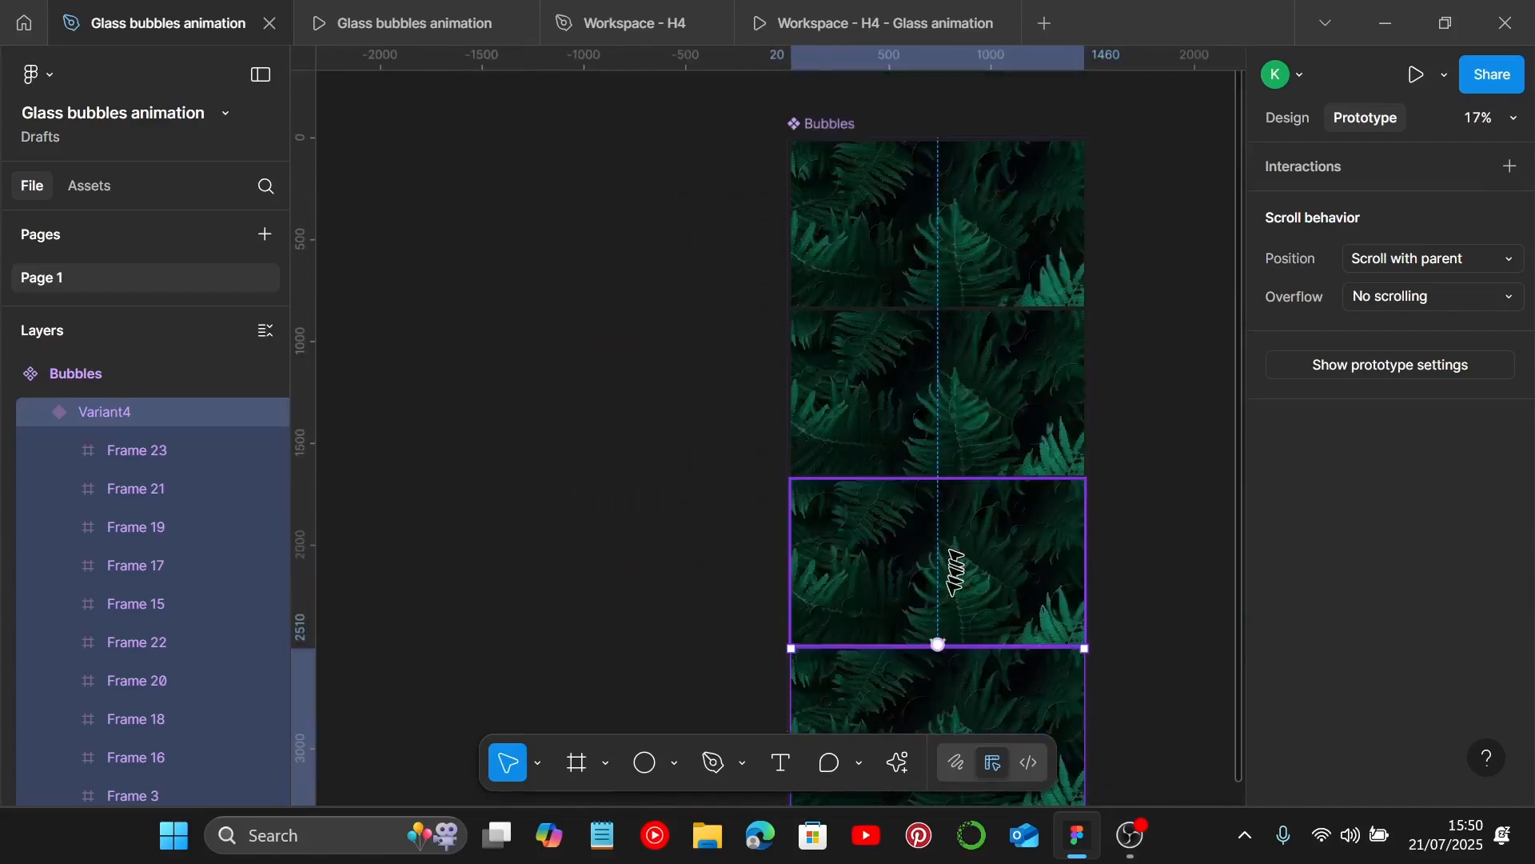
pyautogui.moveTo(957, 651); pyautogui.dragTo(962, 281)
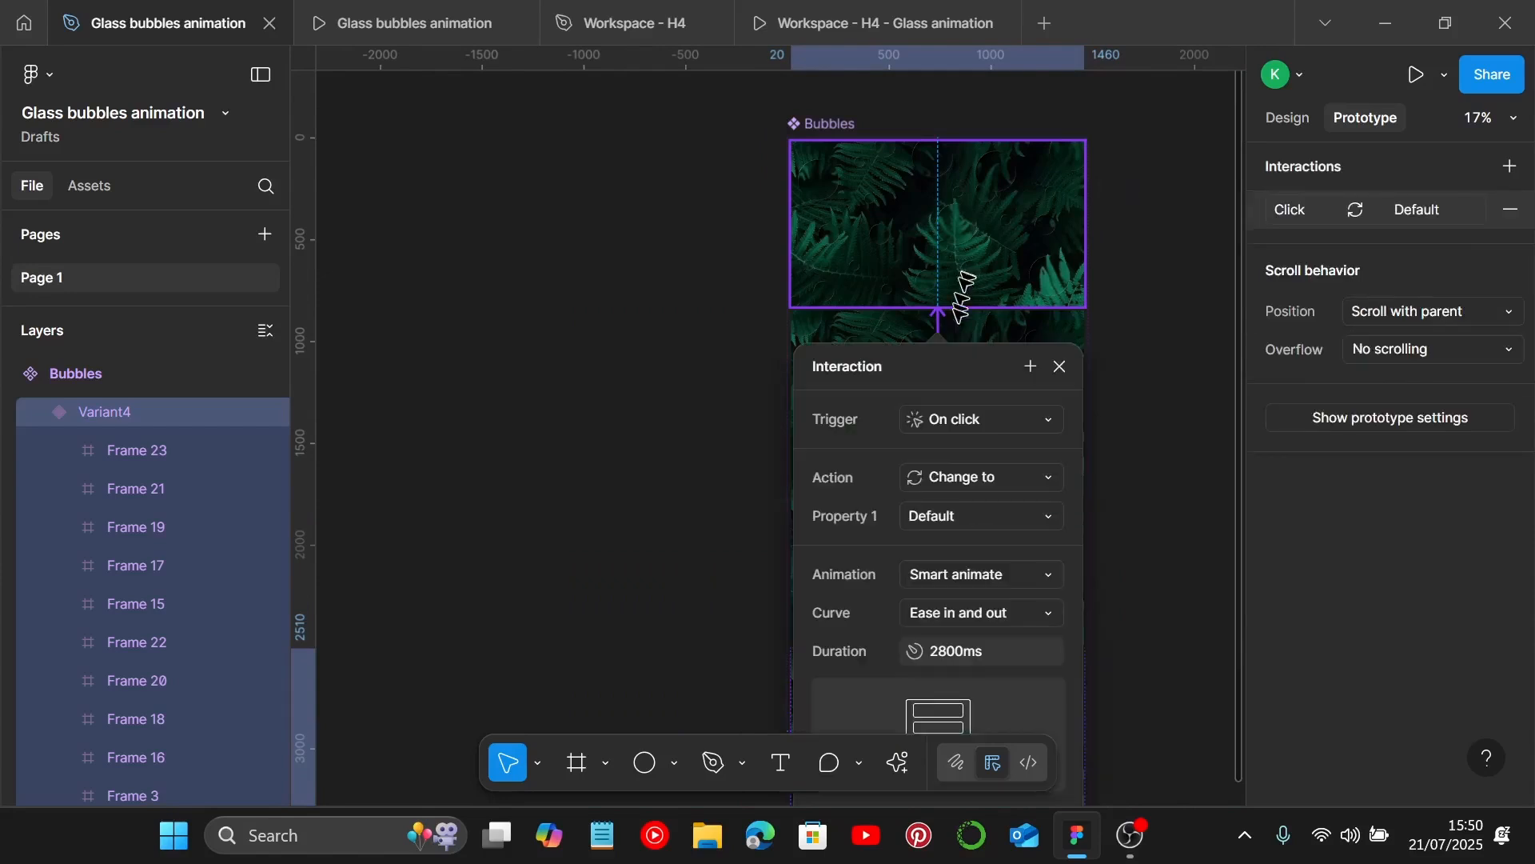
# Step: Set the Variant4 interaction's trigger to After delay with a 1 ms delay and deselect the variant
pyautogui.click(988, 419)
pyautogui.scroll(-1, 1039, 670)
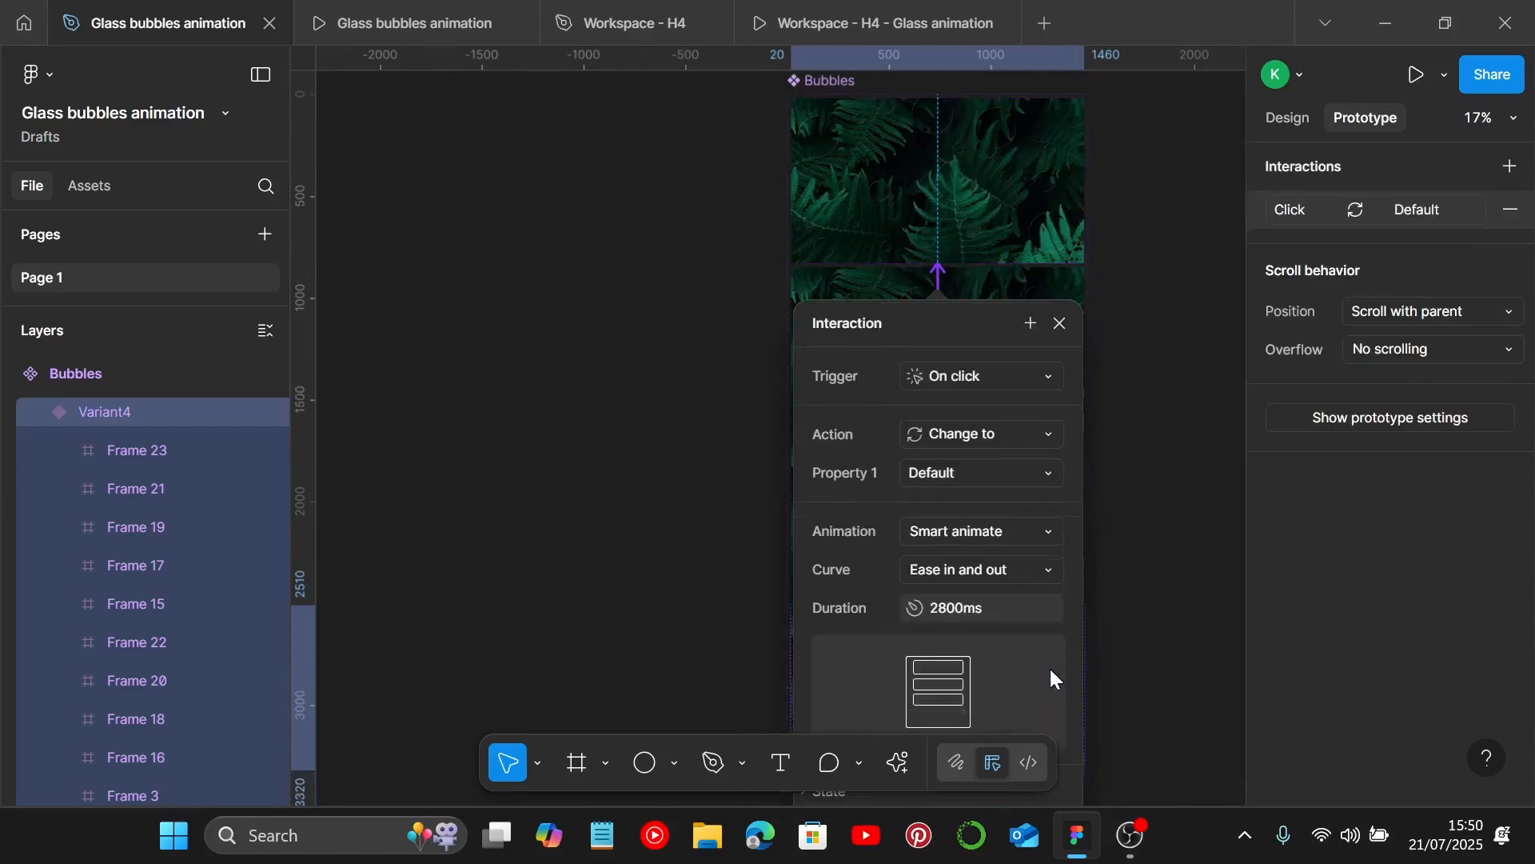
pyautogui.click(997, 377)
pyautogui.click(971, 674)
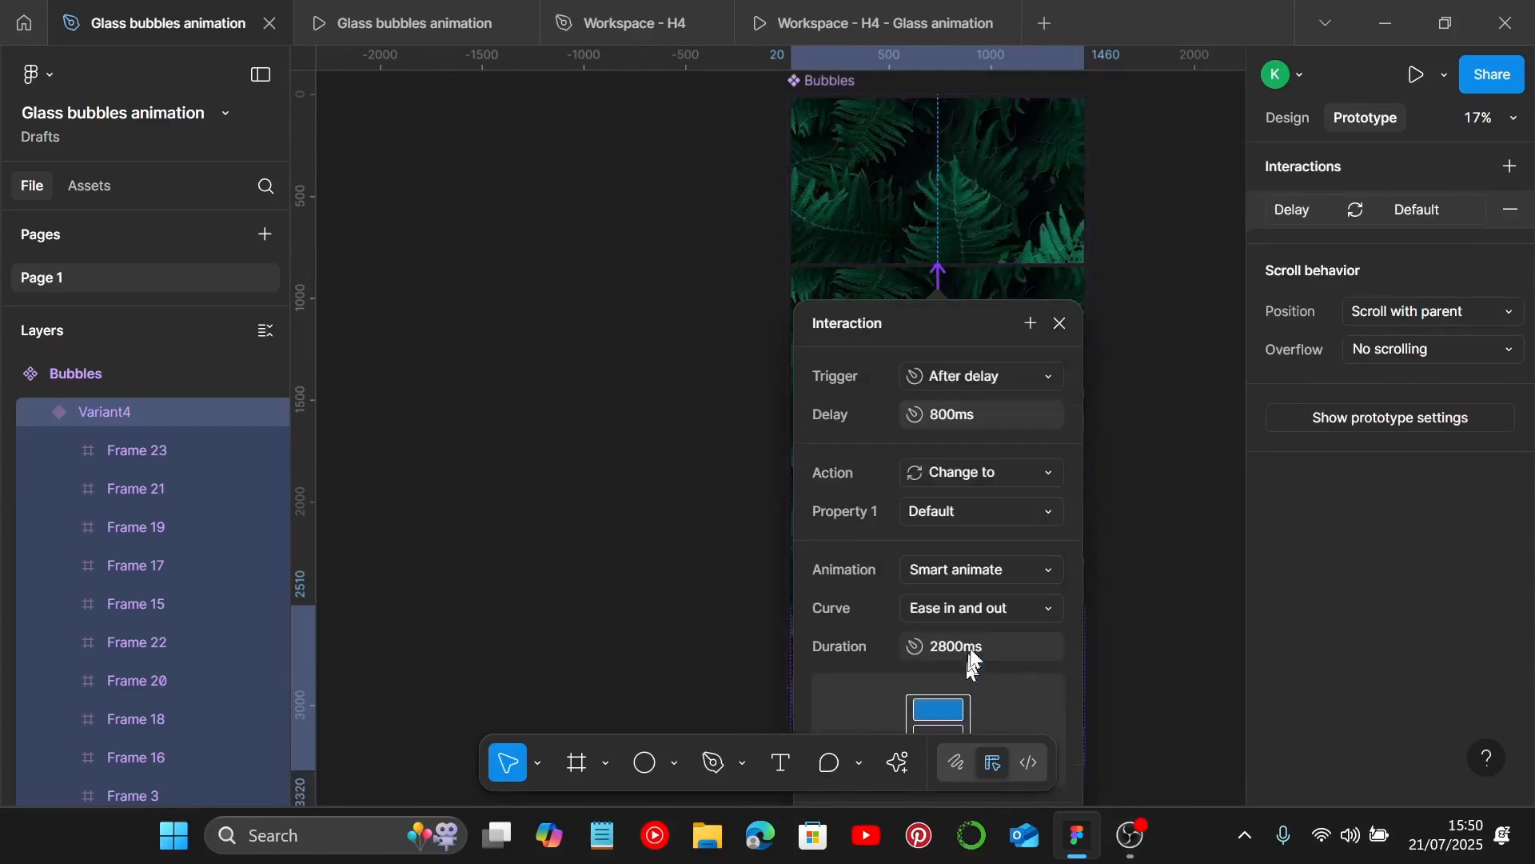
pyautogui.write('1')
pyautogui.press('Return')
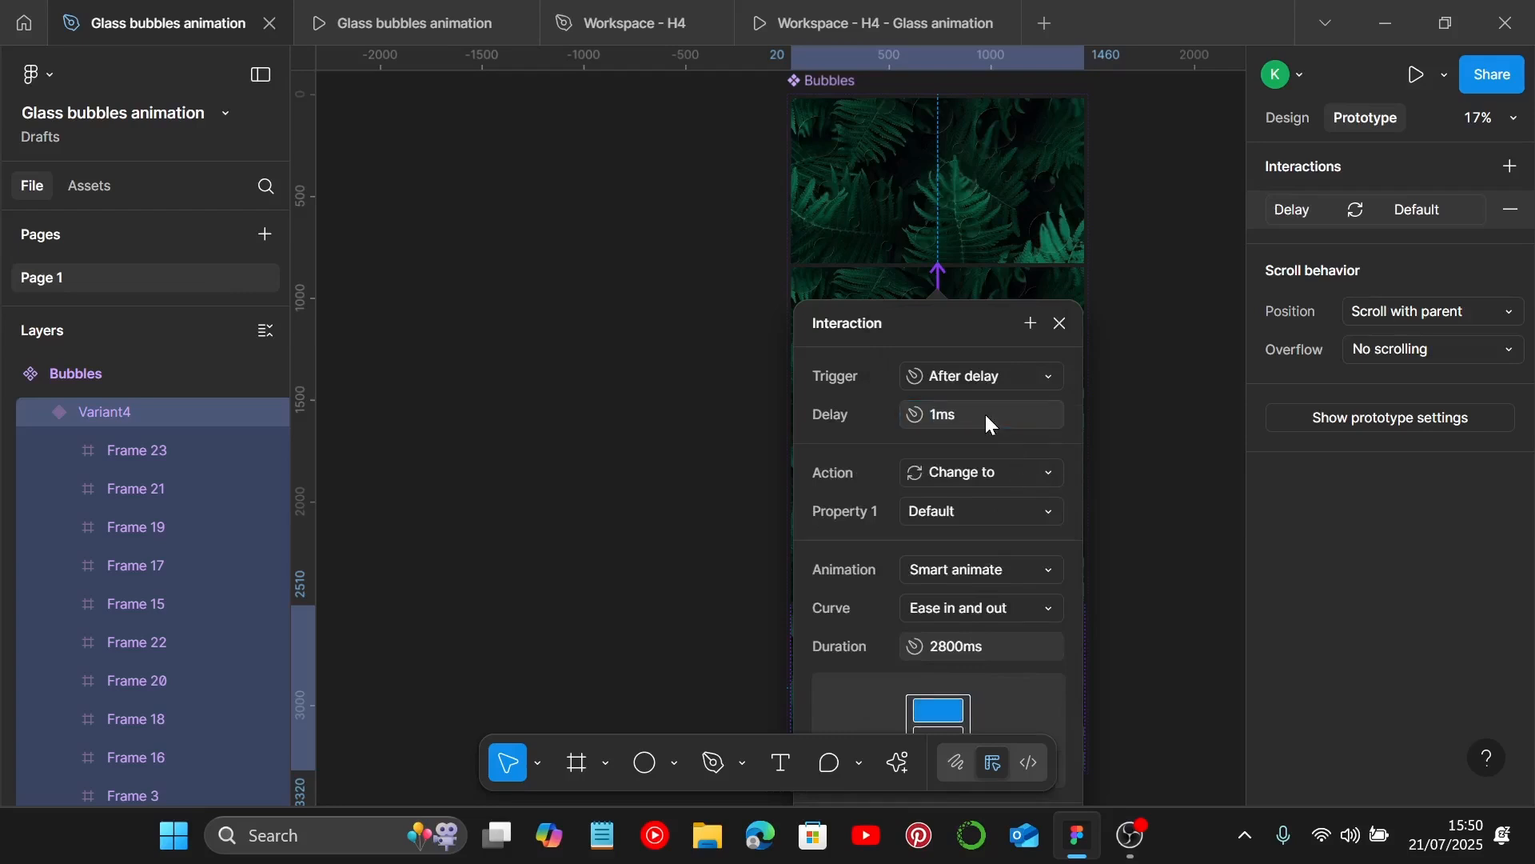
pyautogui.click(720, 411)
# Step: Add a frame with the Desktop preset in the empty space beside the Bubbles component and set its height to 810
pyautogui.scroll(-1, 719, 411)
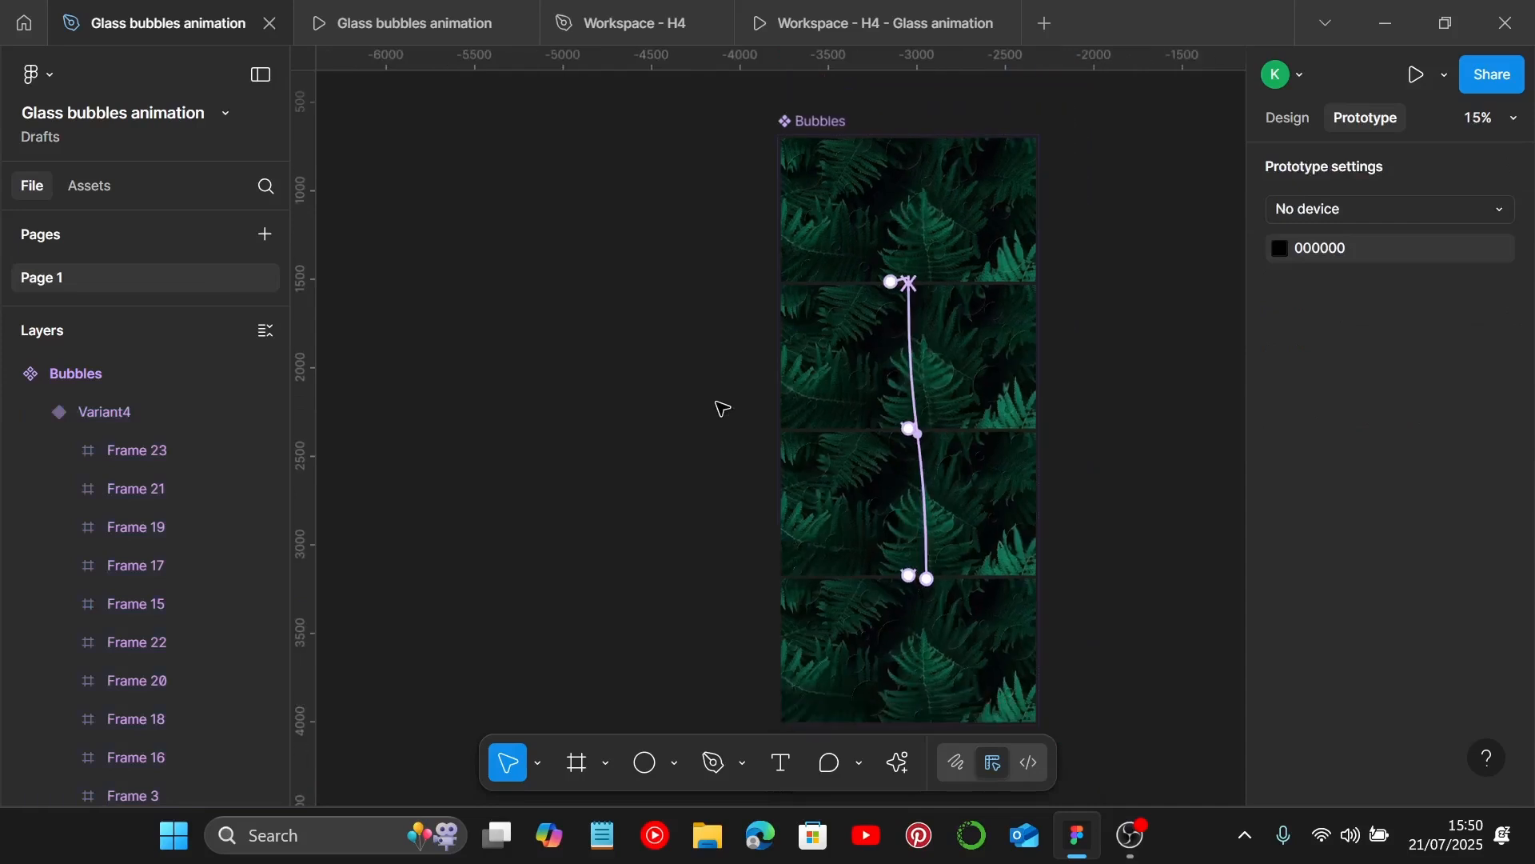
pyautogui.hscroll(-5, 722, 409)
pyautogui.scroll(3, 722, 410)
pyautogui.click(1264, 126)
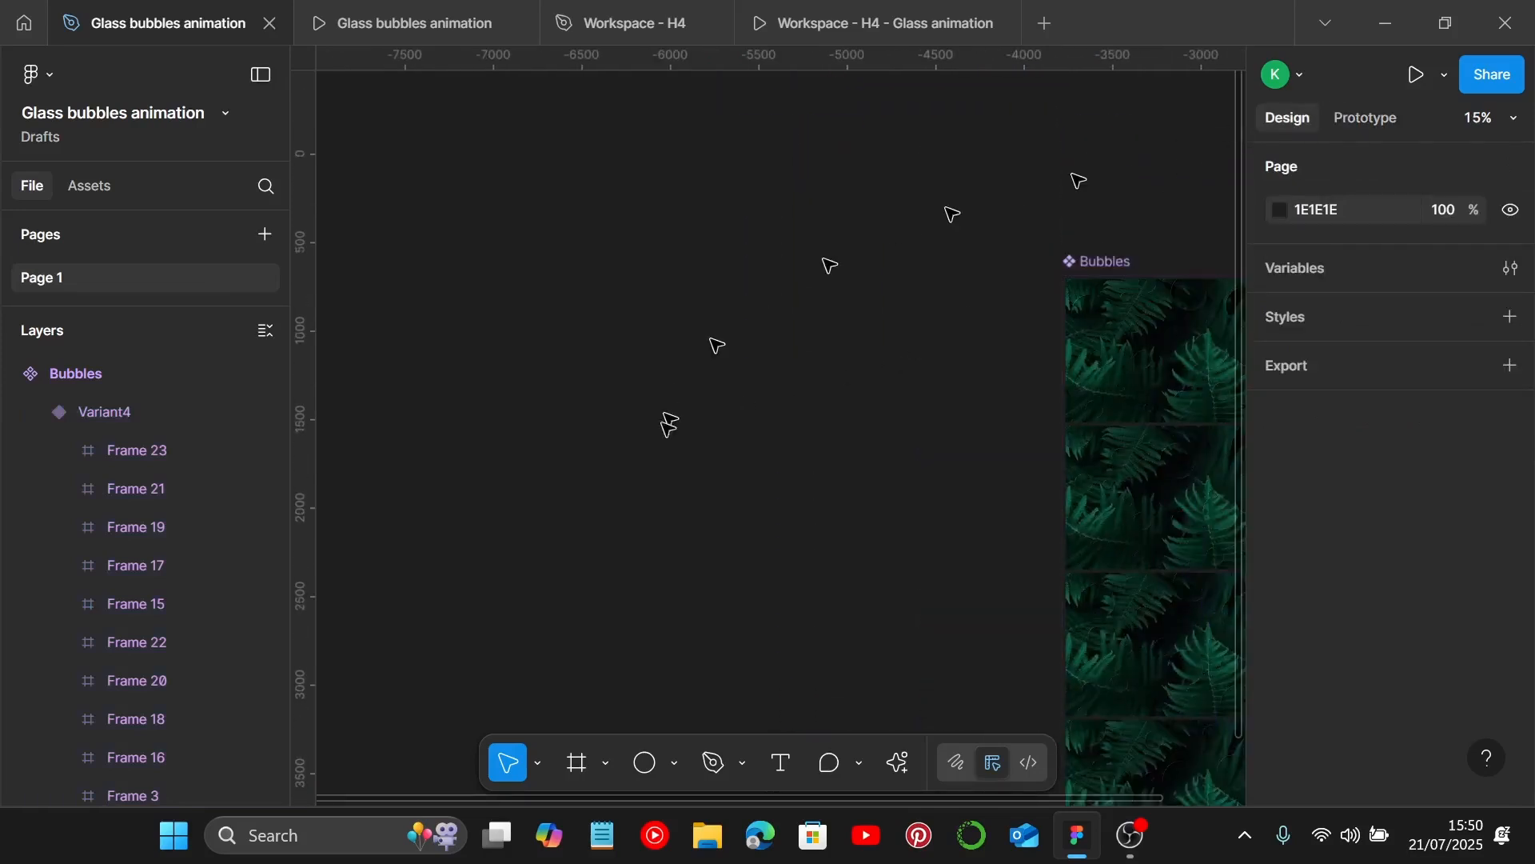
pyautogui.scroll(-1, 749, 503)
pyautogui.press('f')
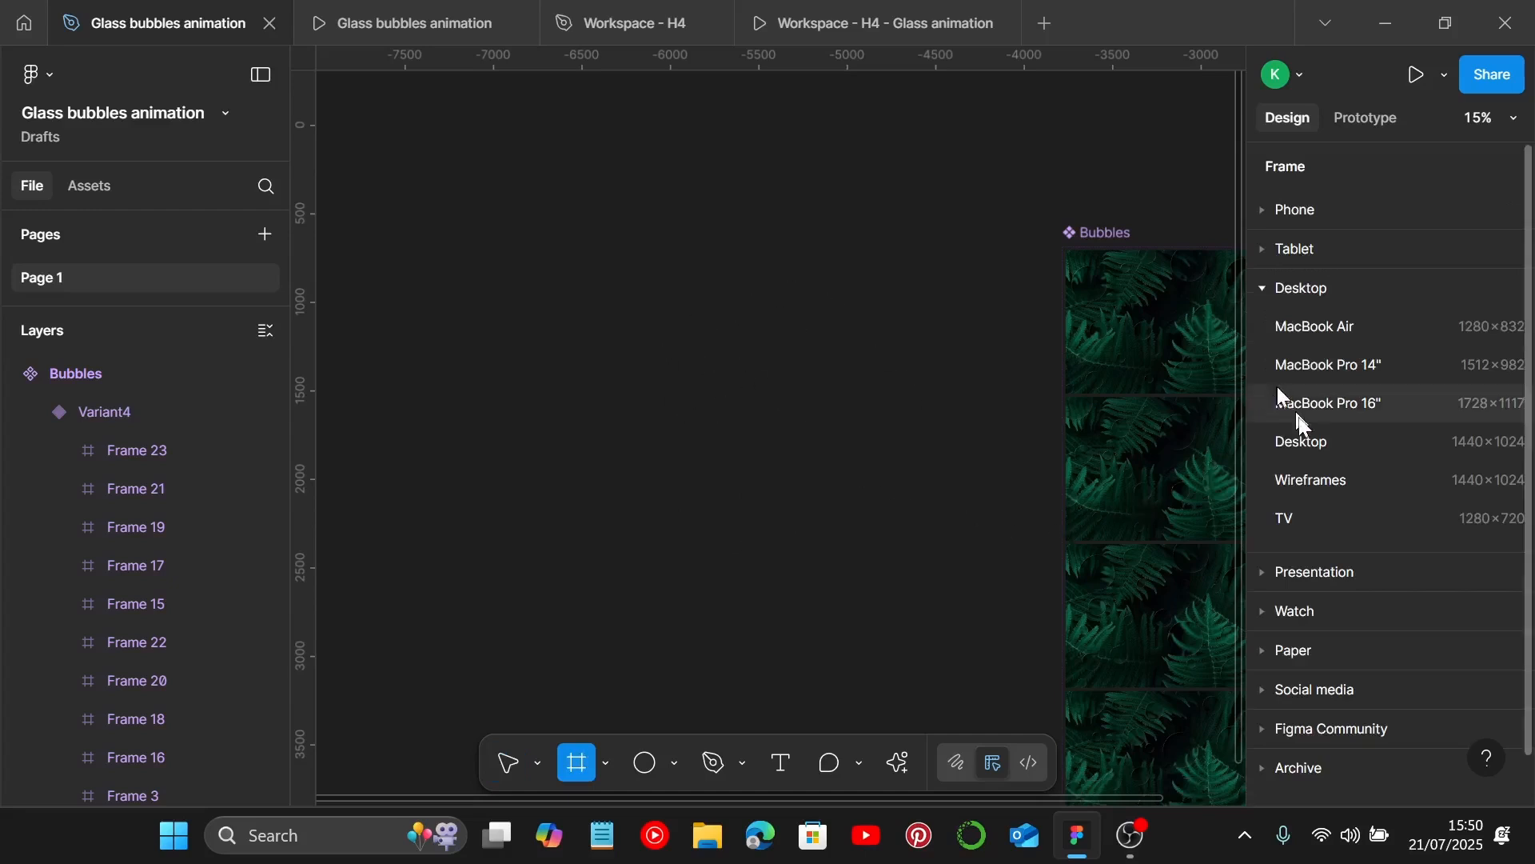
pyautogui.click(1325, 444)
pyautogui.moveTo(781, 433); pyautogui.dragTo(849, 395)
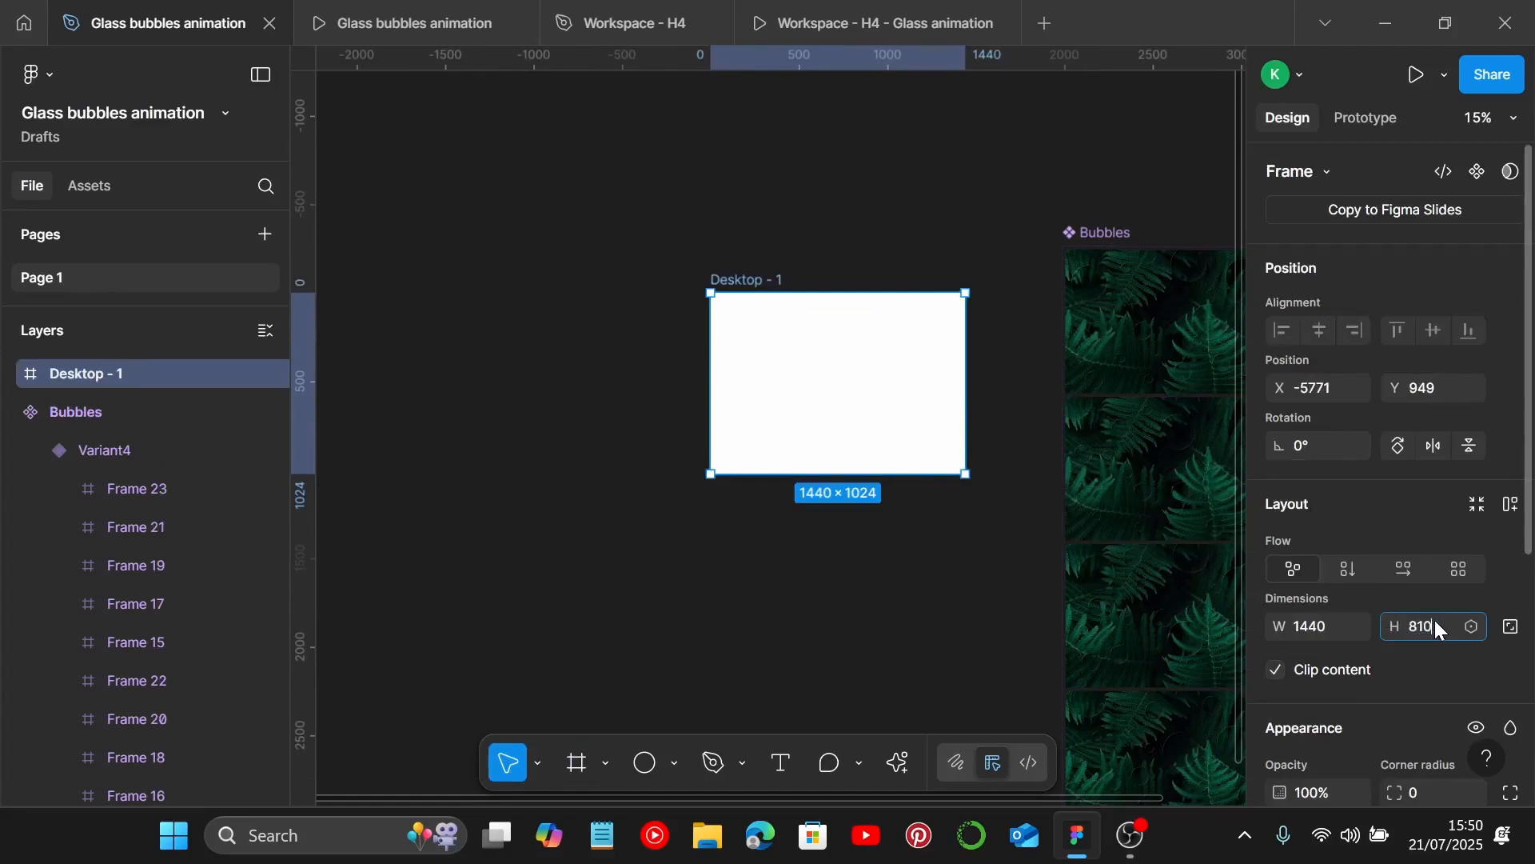
pyautogui.press('Return')
pyautogui.click(598, 393)
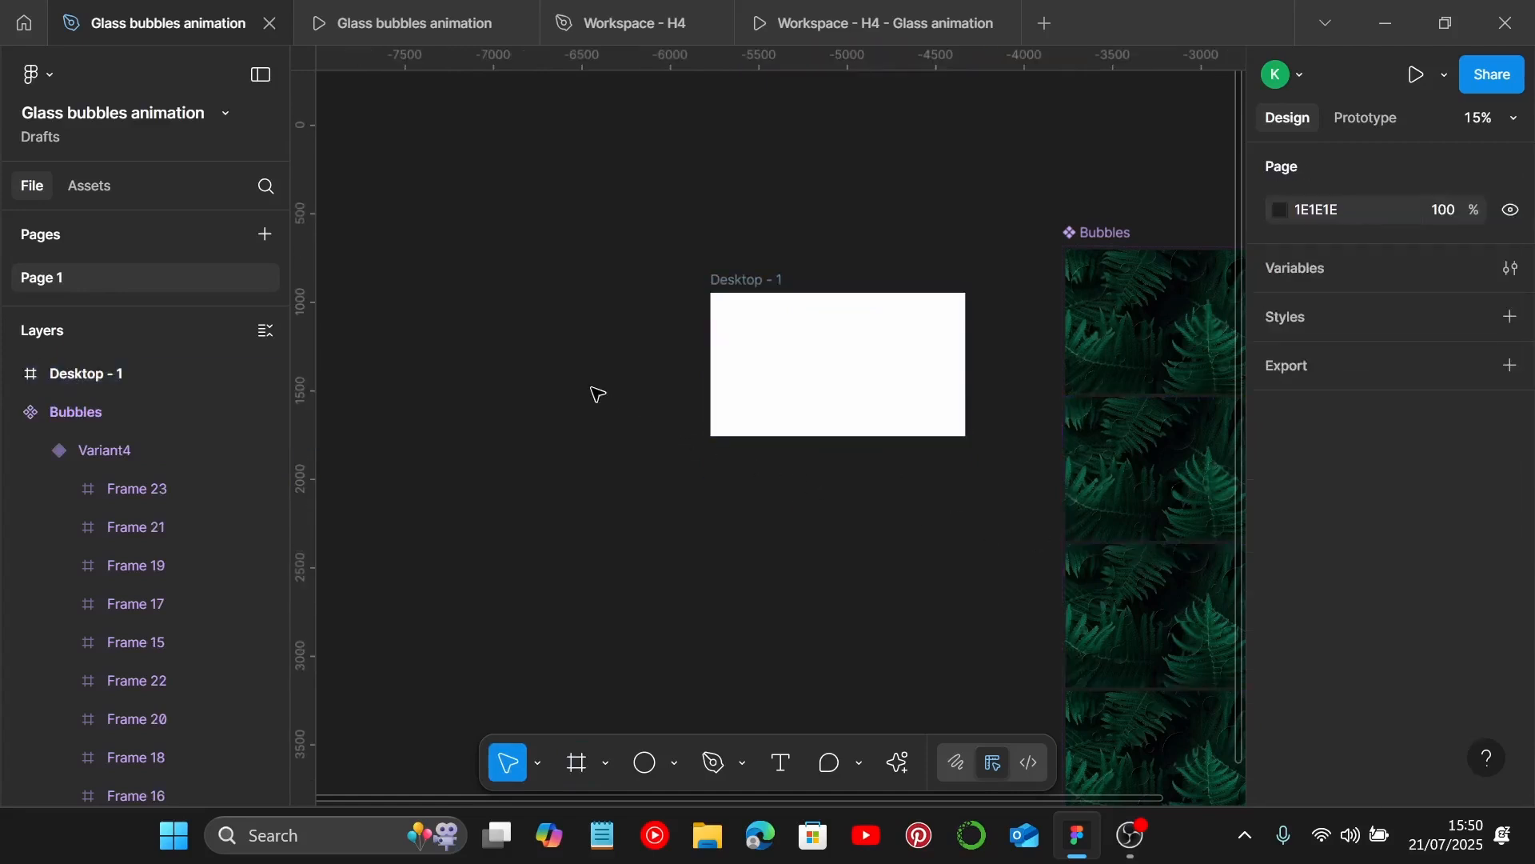
# Step: Place an instance of the Bubbles component inside the Desktop - 1 frame, aligned to the frame at X 0, Y 0
pyautogui.click(86, 187)
pyautogui.moveTo(59, 363); pyautogui.dragTo(694, 574)
pyautogui.moveTo(816, 472); pyautogui.dragTo(839, 378)
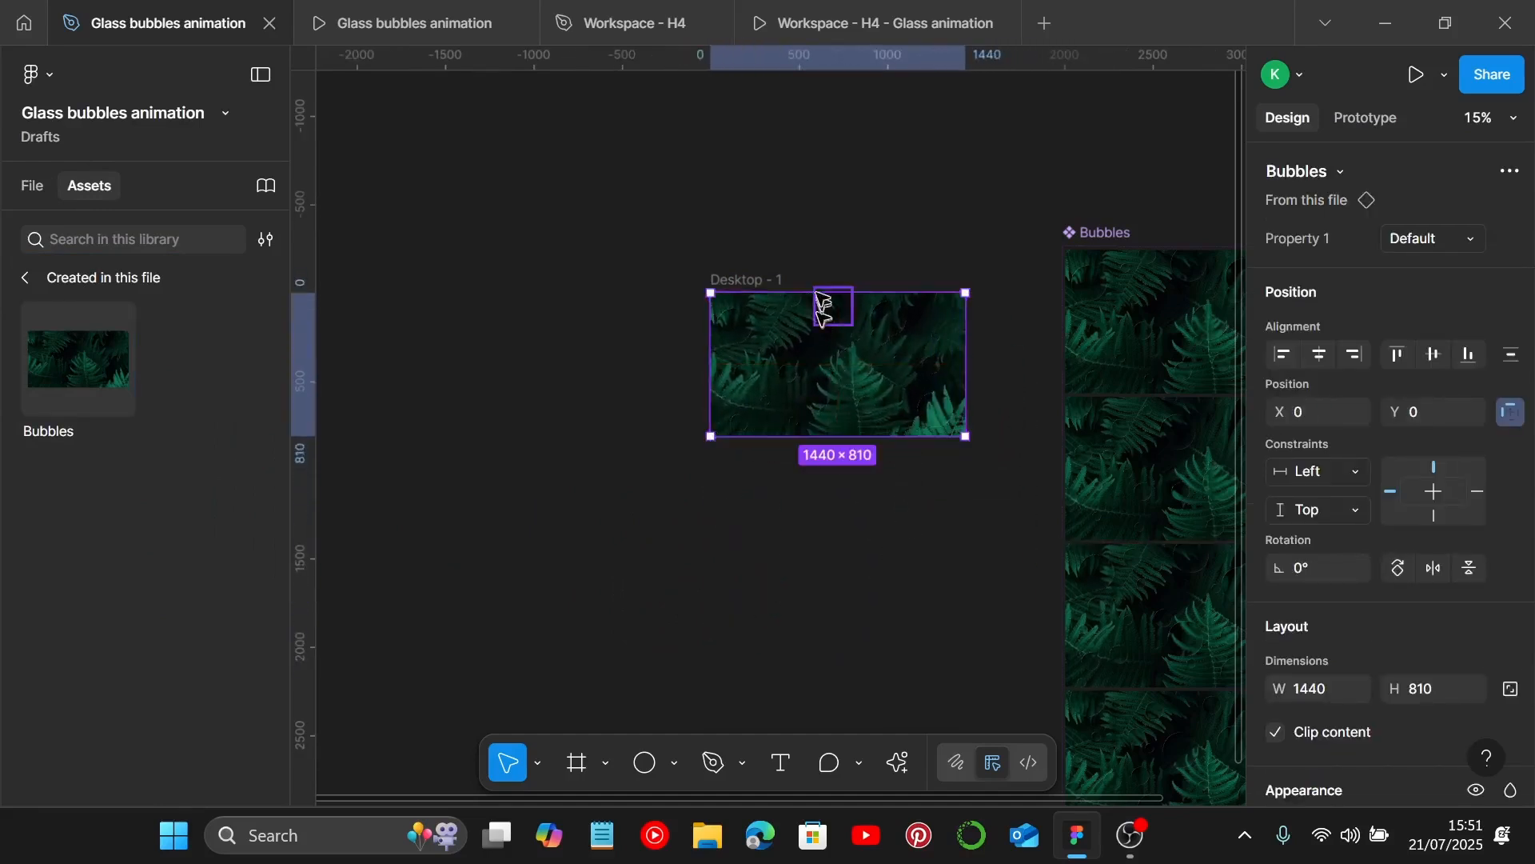
pyautogui.scroll(10, 823, 301)
pyautogui.scroll(7, 551, 300)
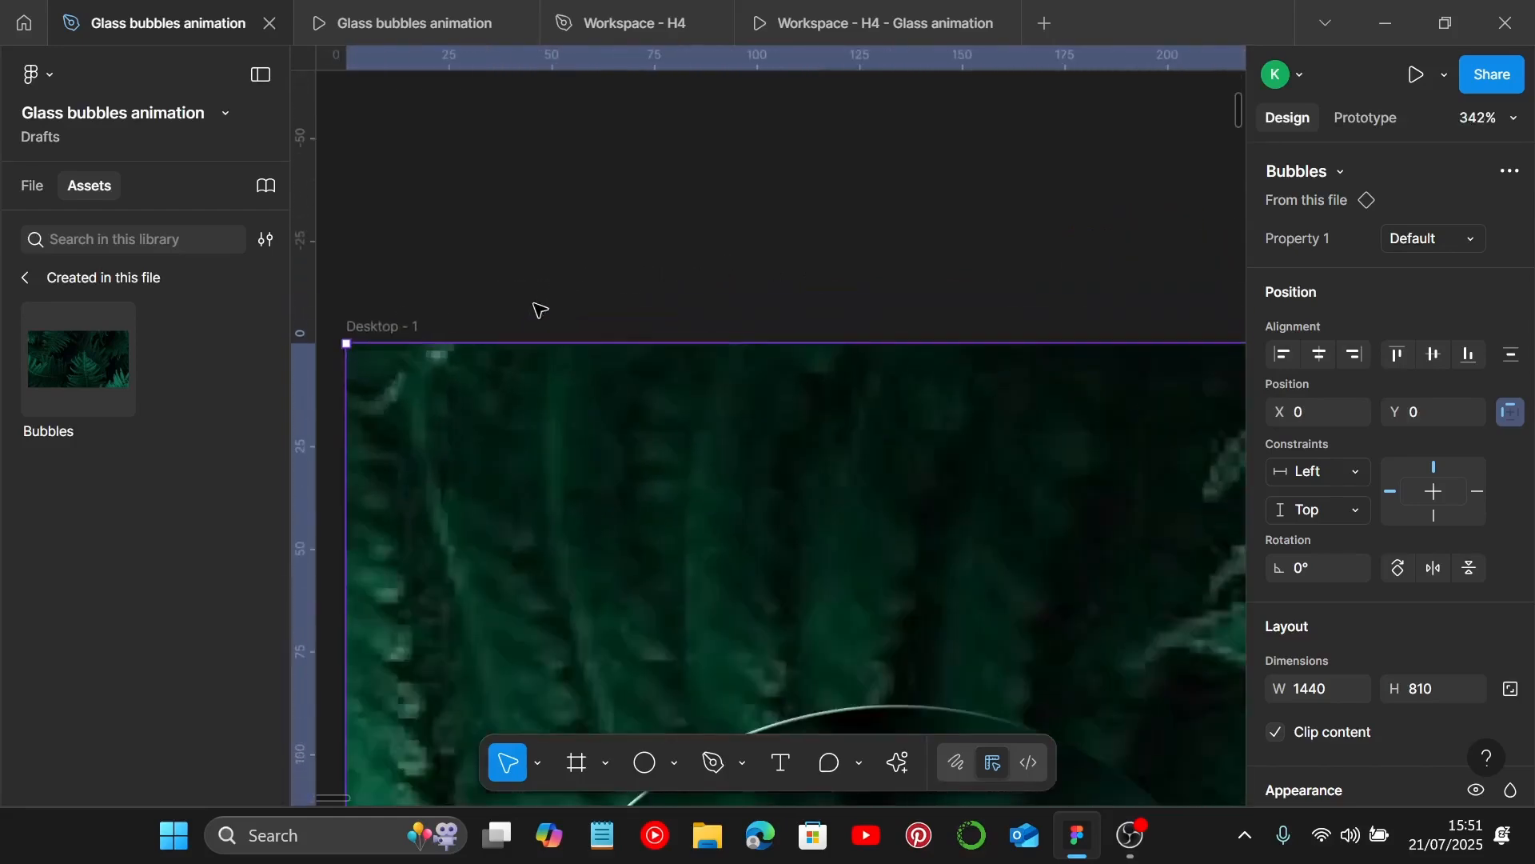
pyautogui.scroll(-8, 539, 307)
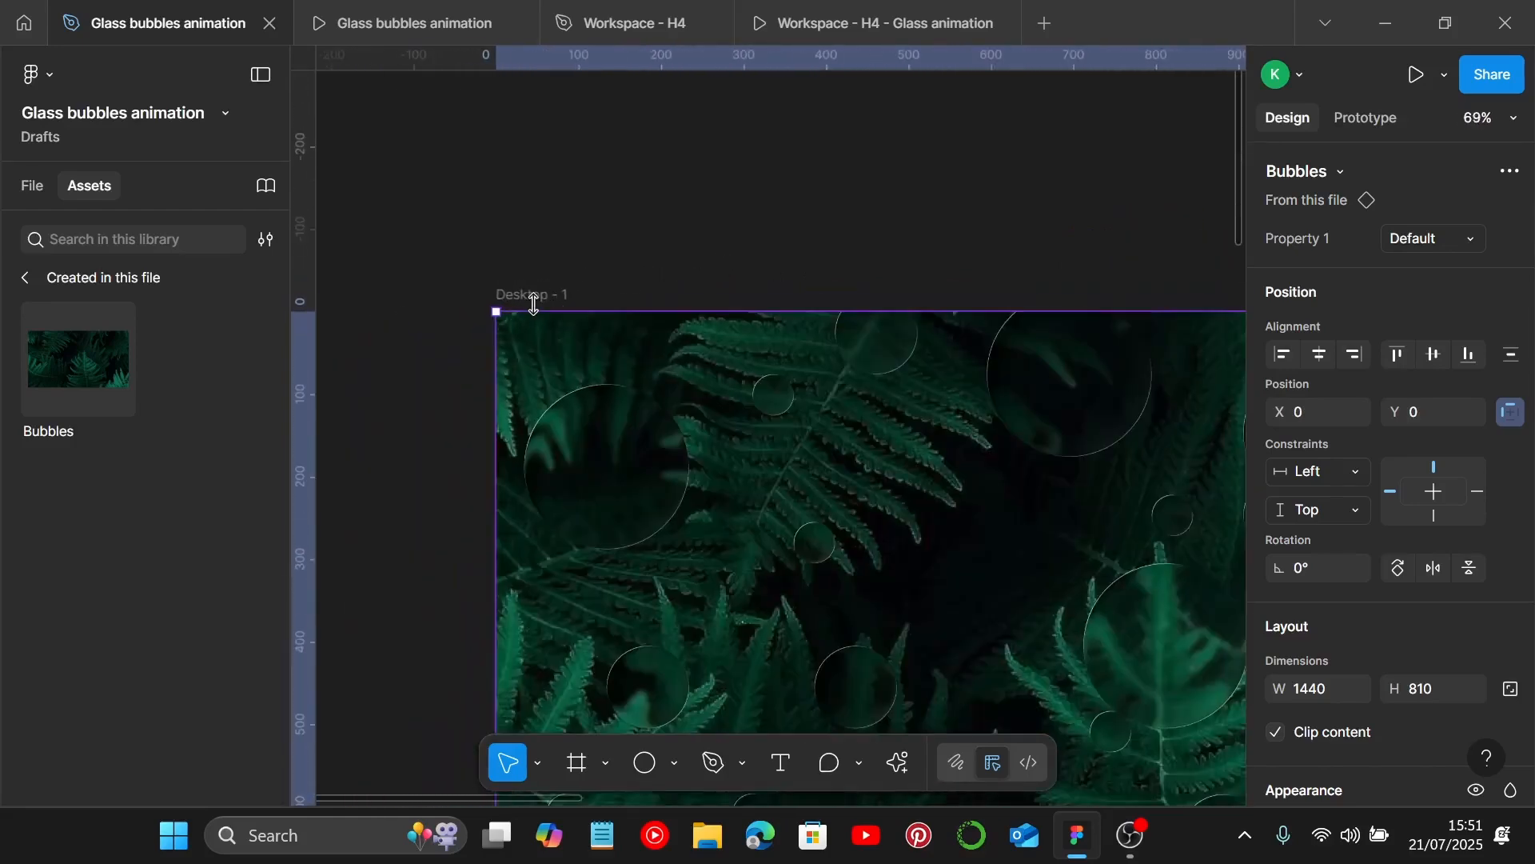
pyautogui.scroll(-4, 533, 304)
pyautogui.hscroll(2, 536, 304)
pyautogui.click(606, 241)
pyautogui.hscroll(-2, 607, 241)
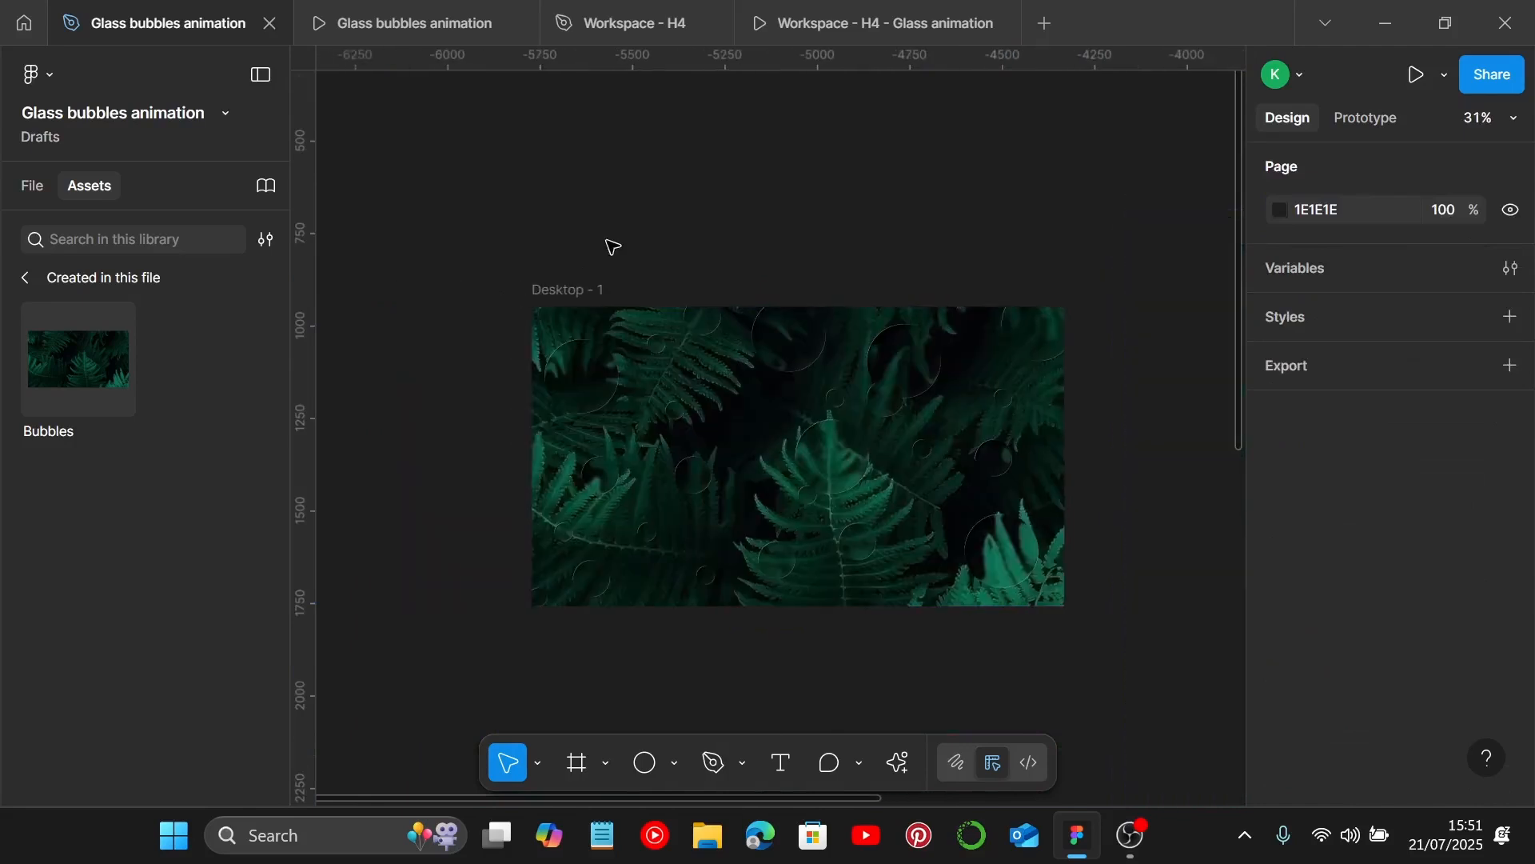
# Step: Select the Desktop - 1 frame, watch the bubbles animation in the prototype preview, and return to the design file
pyautogui.click(572, 289)
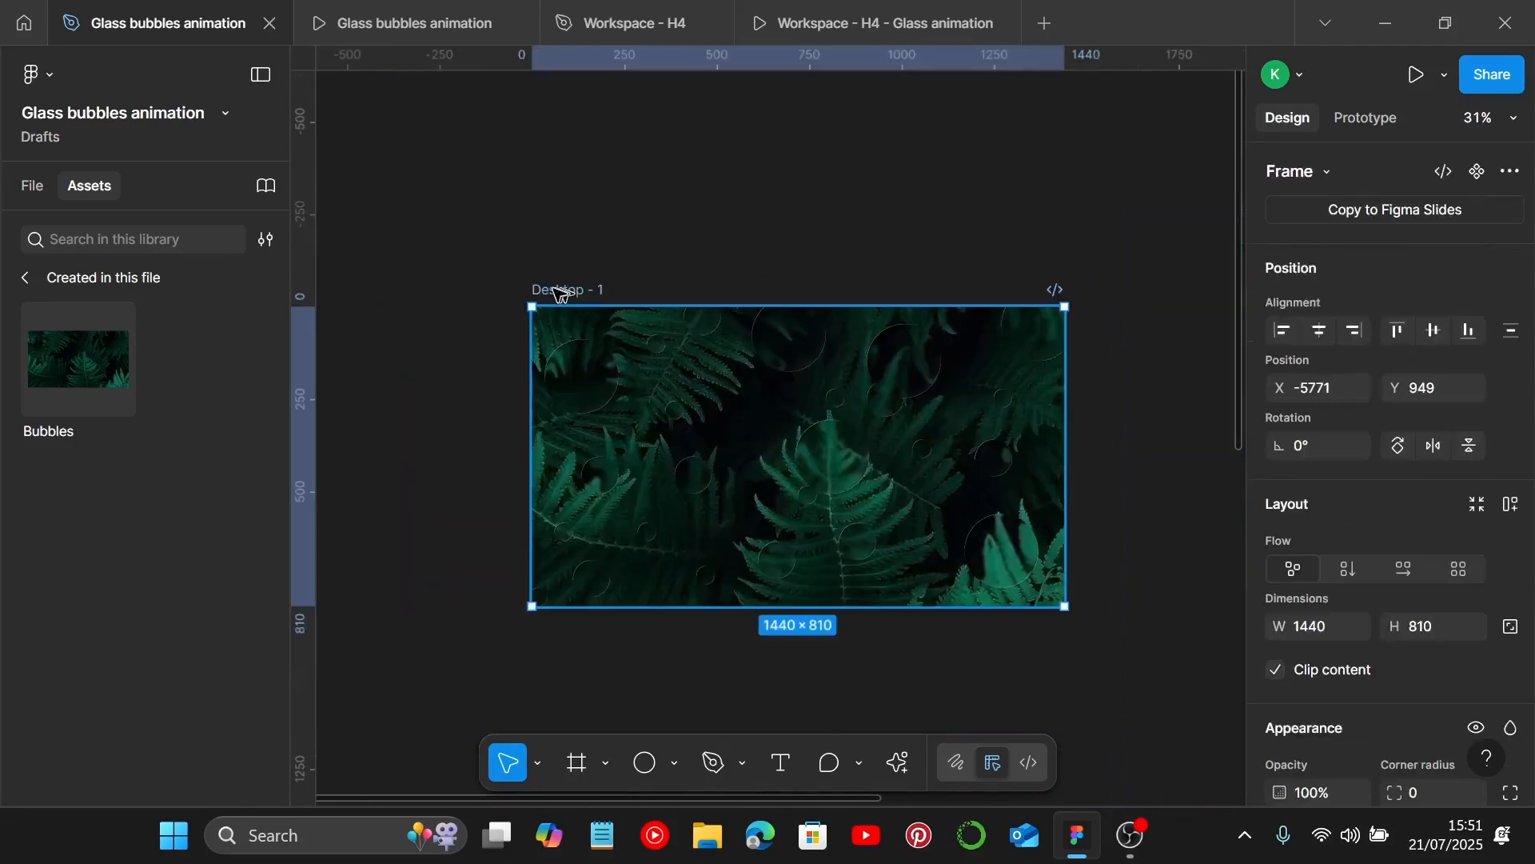
pyautogui.click(405, 22)
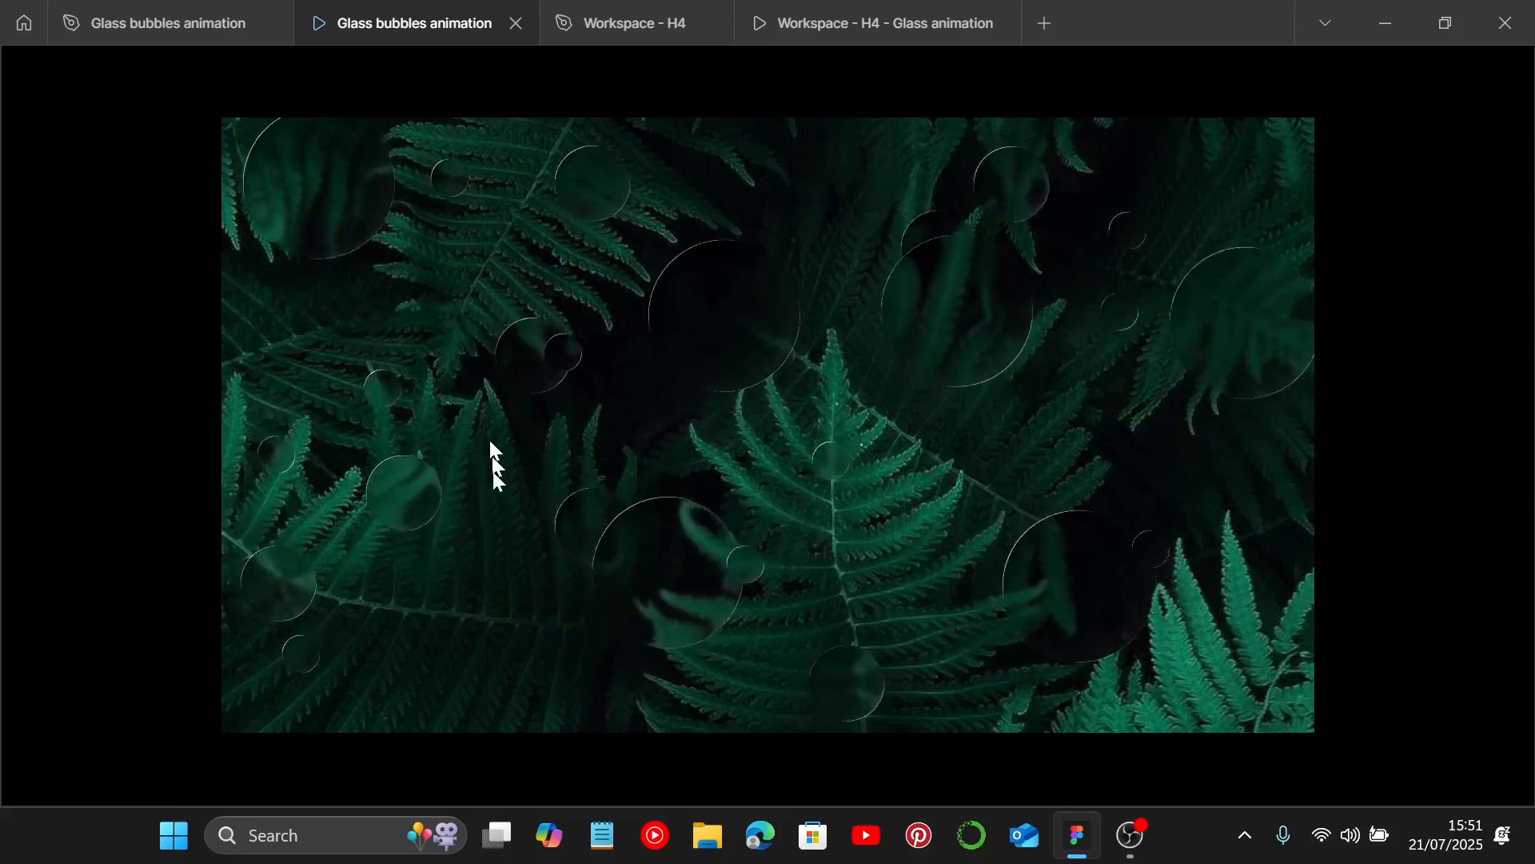
pyautogui.click(136, 25)
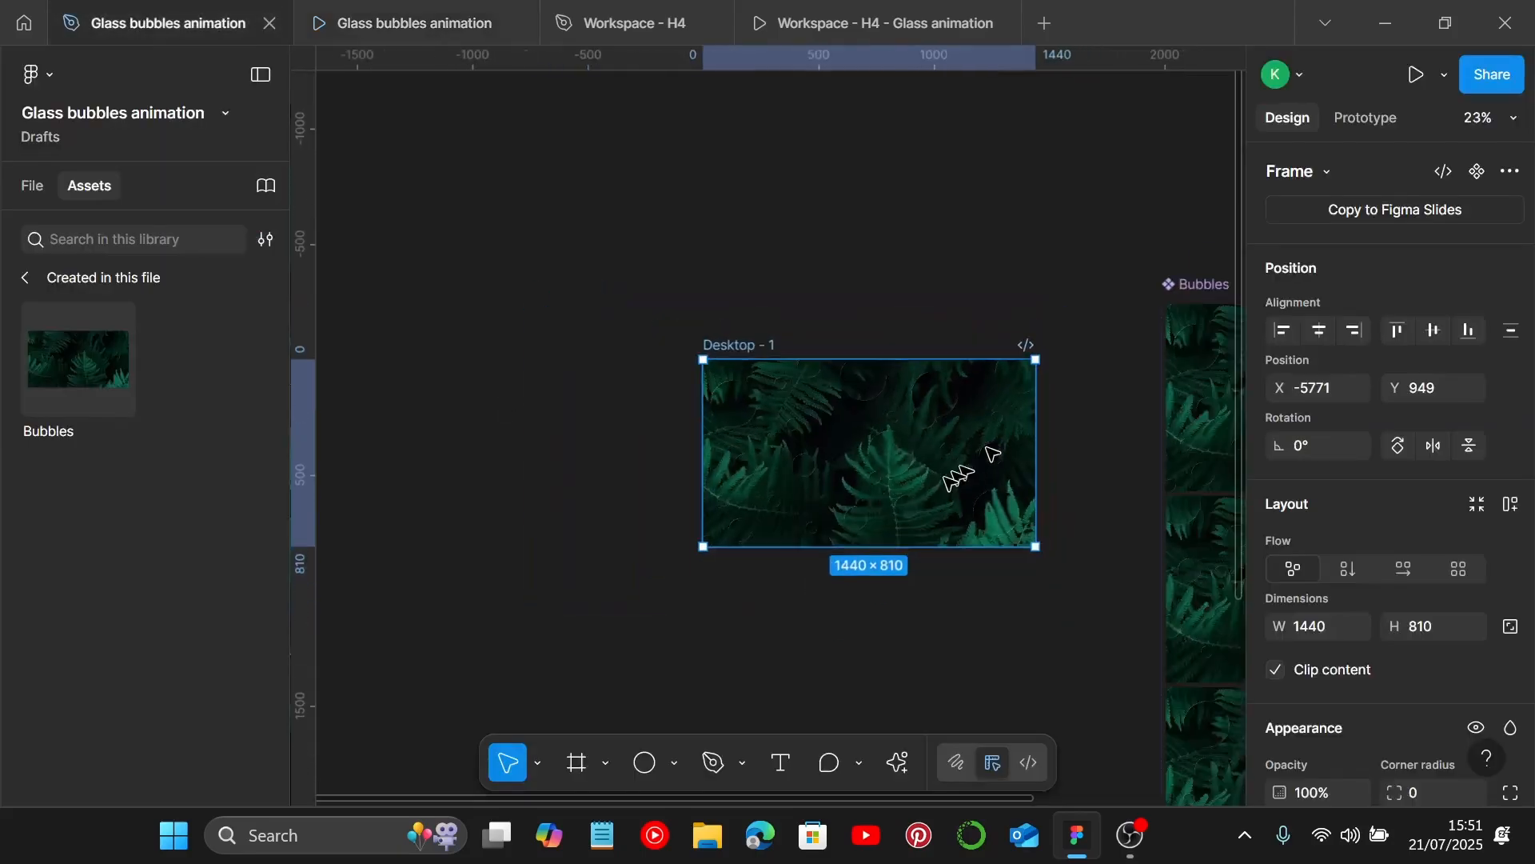
# Step: Review the bubble positions across the stacked Bubbles variants and play the animation again in the prototype preview
pyautogui.hscroll(5, 891, 496)
pyautogui.scroll(2, 846, 424)
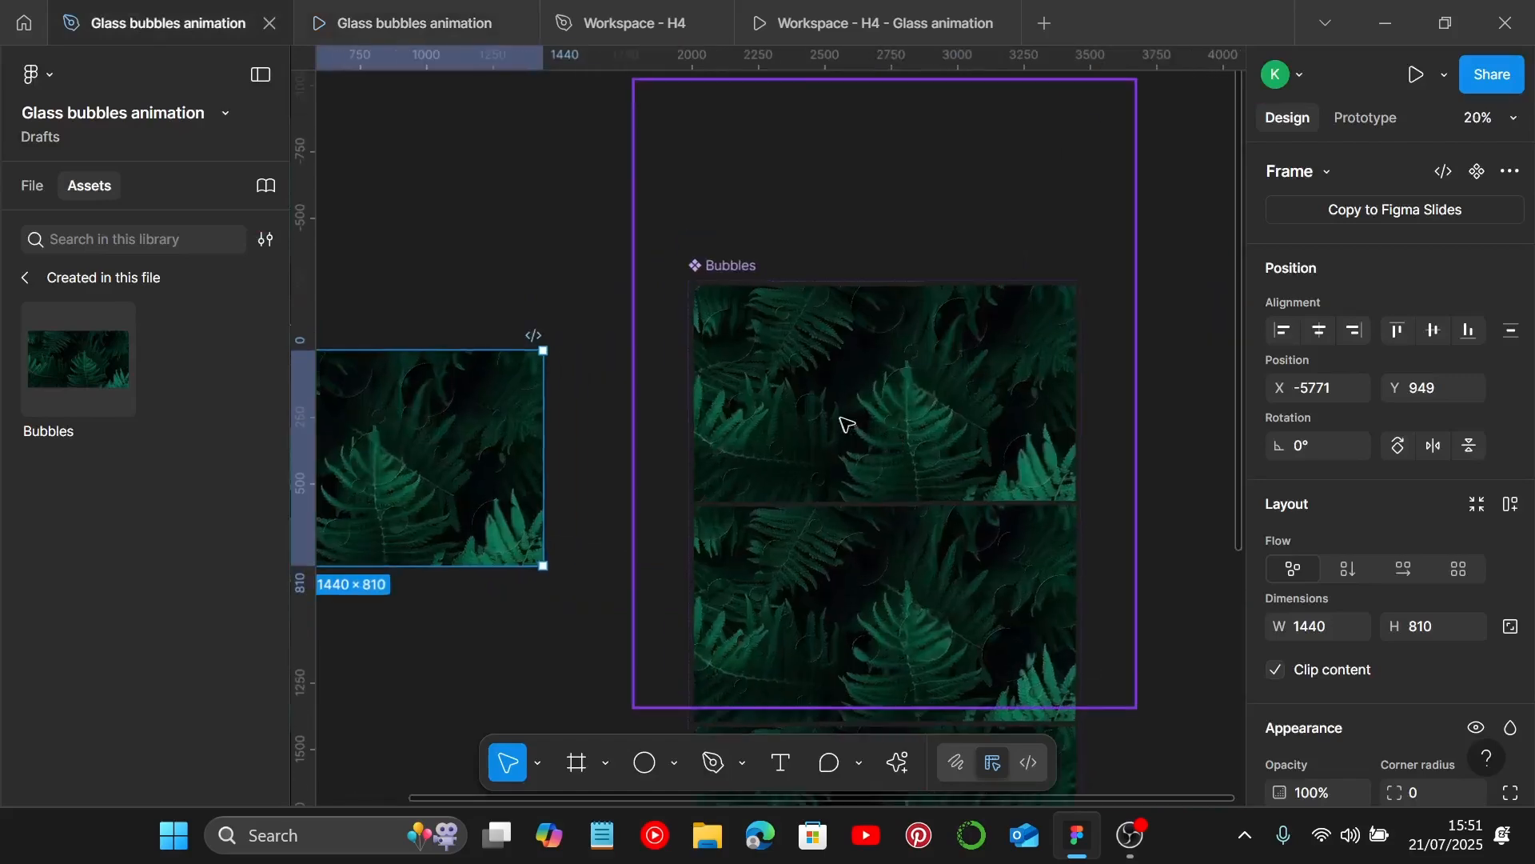
pyautogui.scroll(4, 845, 424)
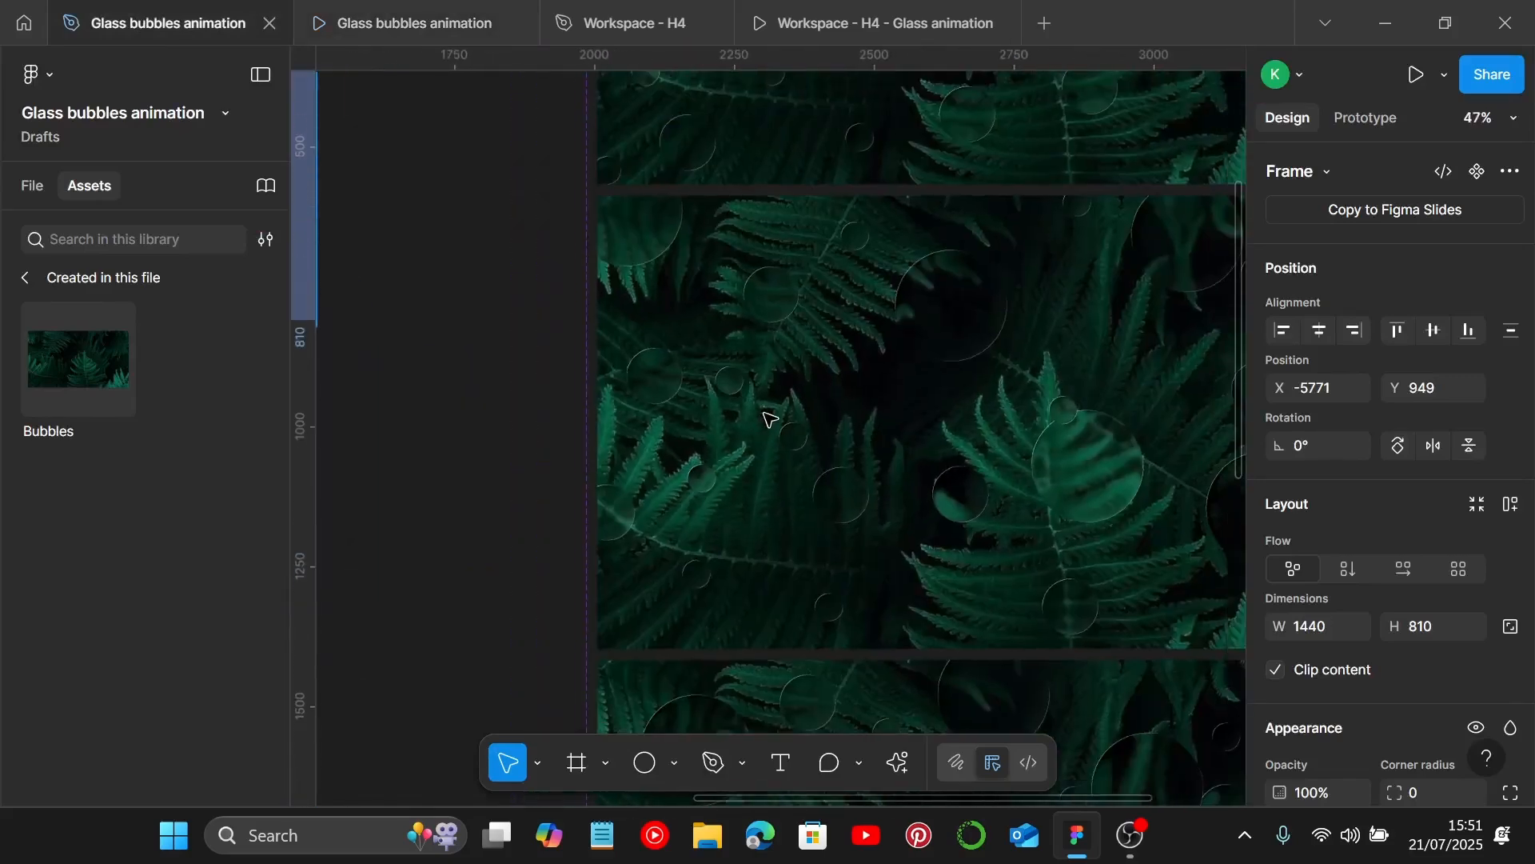
pyautogui.scroll(2, 769, 419)
pyautogui.scroll(-2, 770, 419)
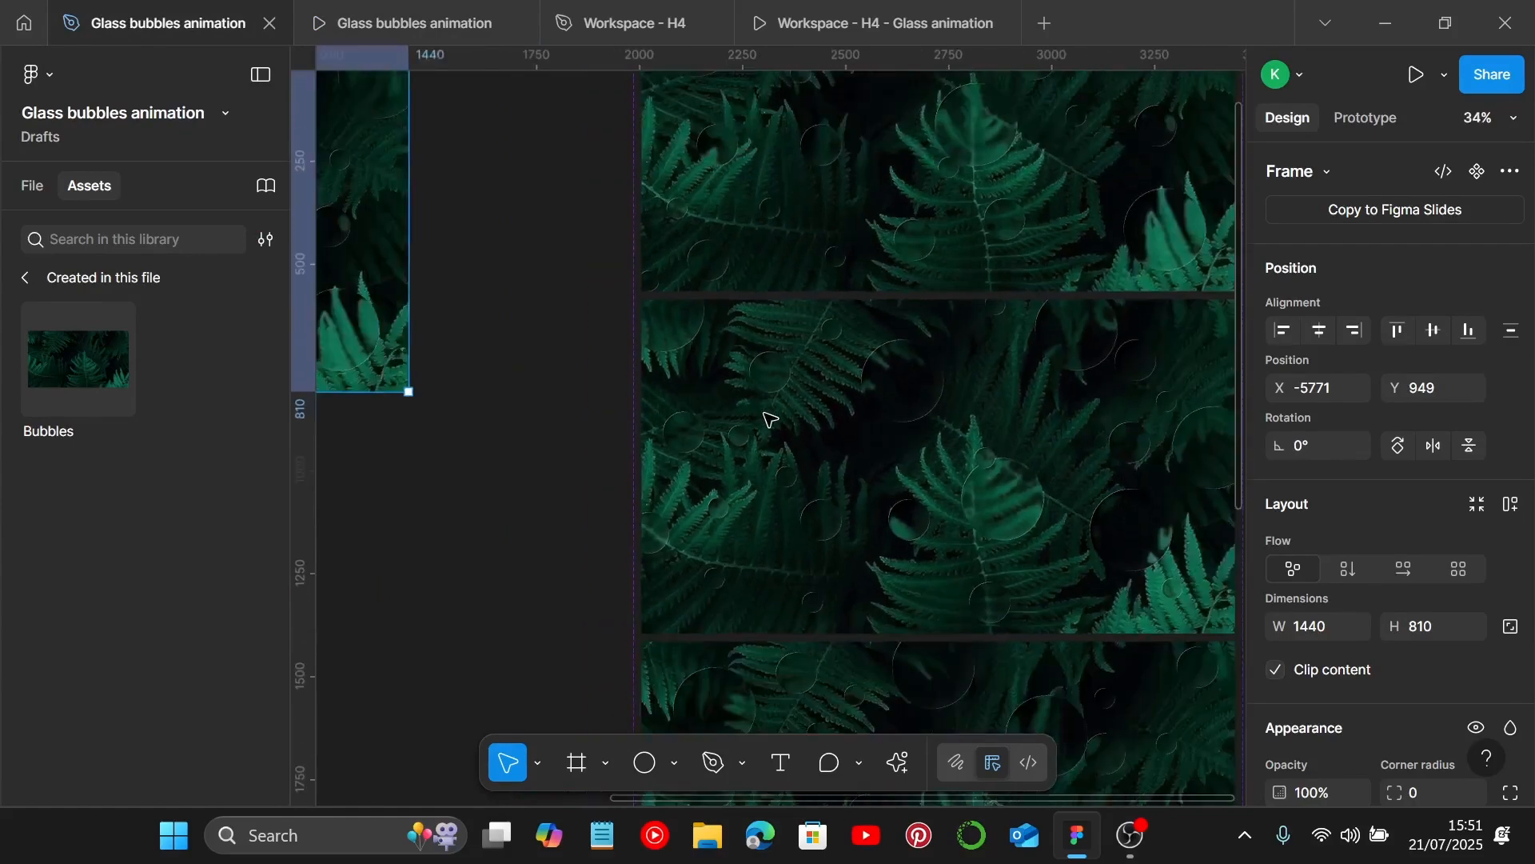
pyautogui.scroll(3, 770, 419)
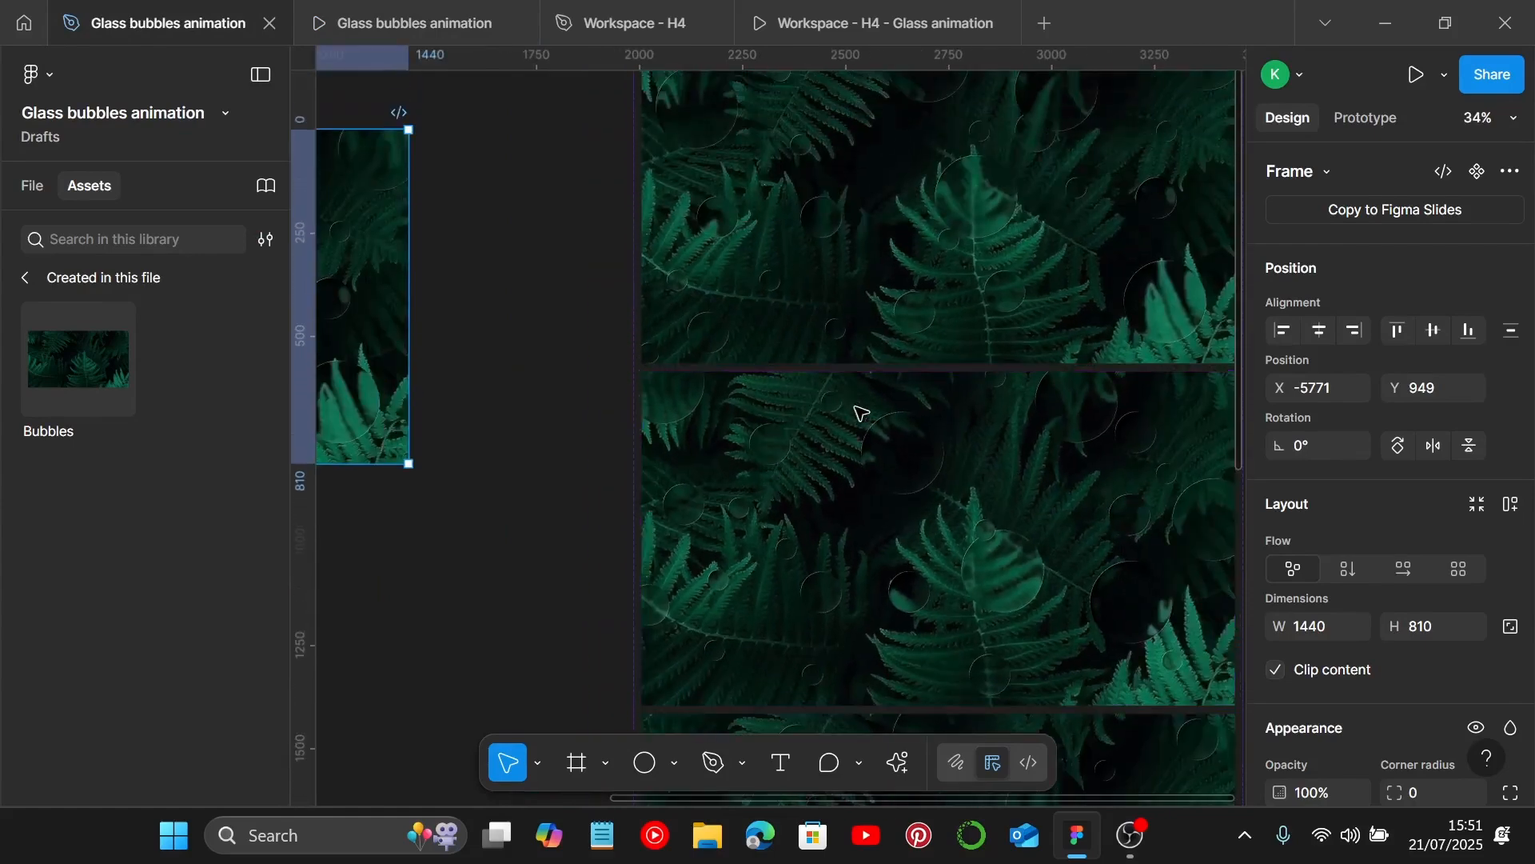
pyautogui.click(550, 443)
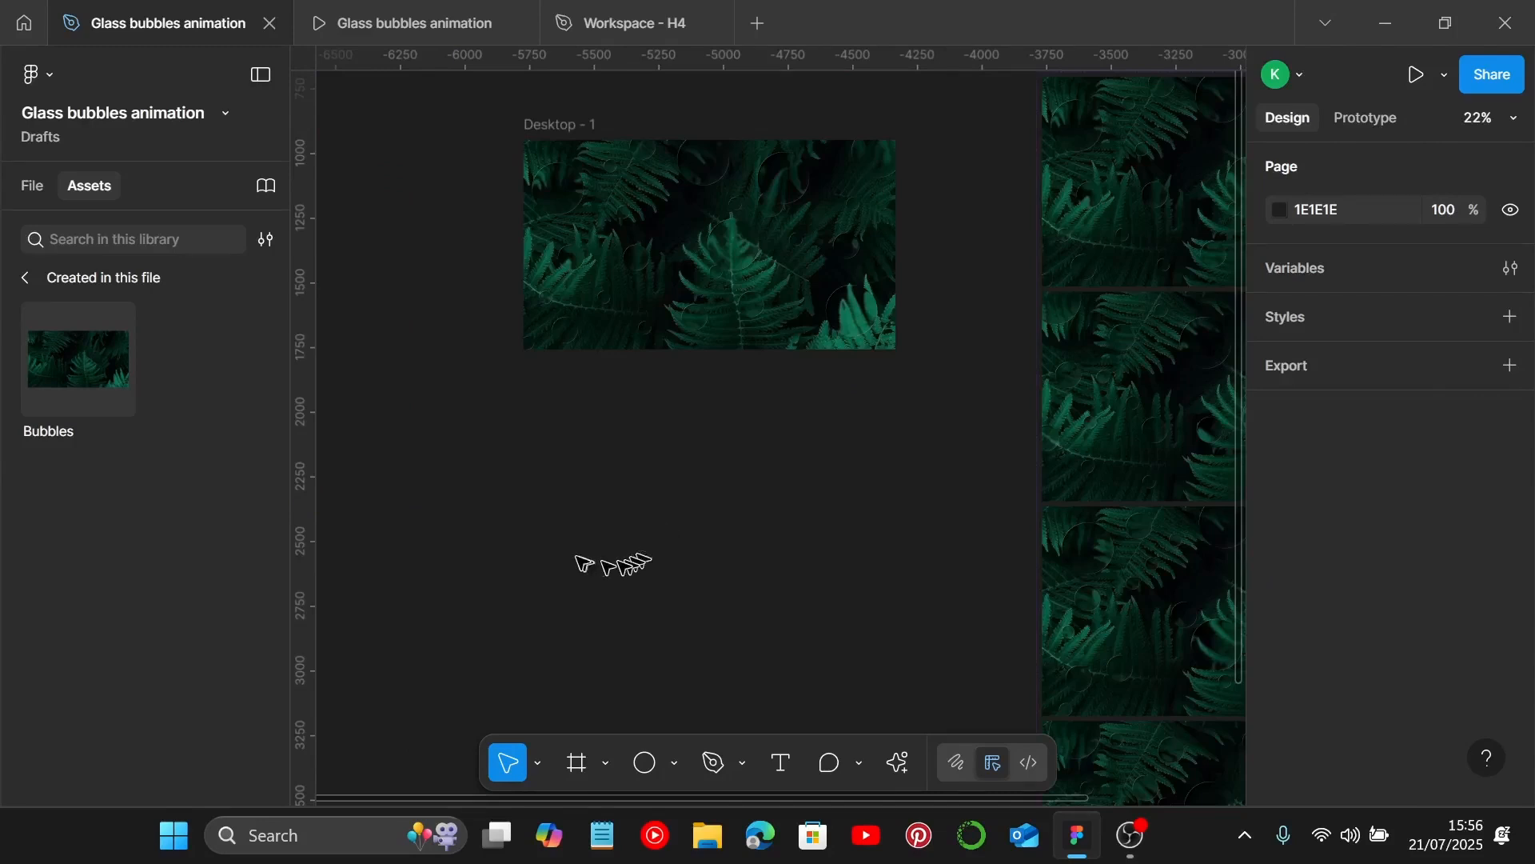
pyautogui.click(416, 32)
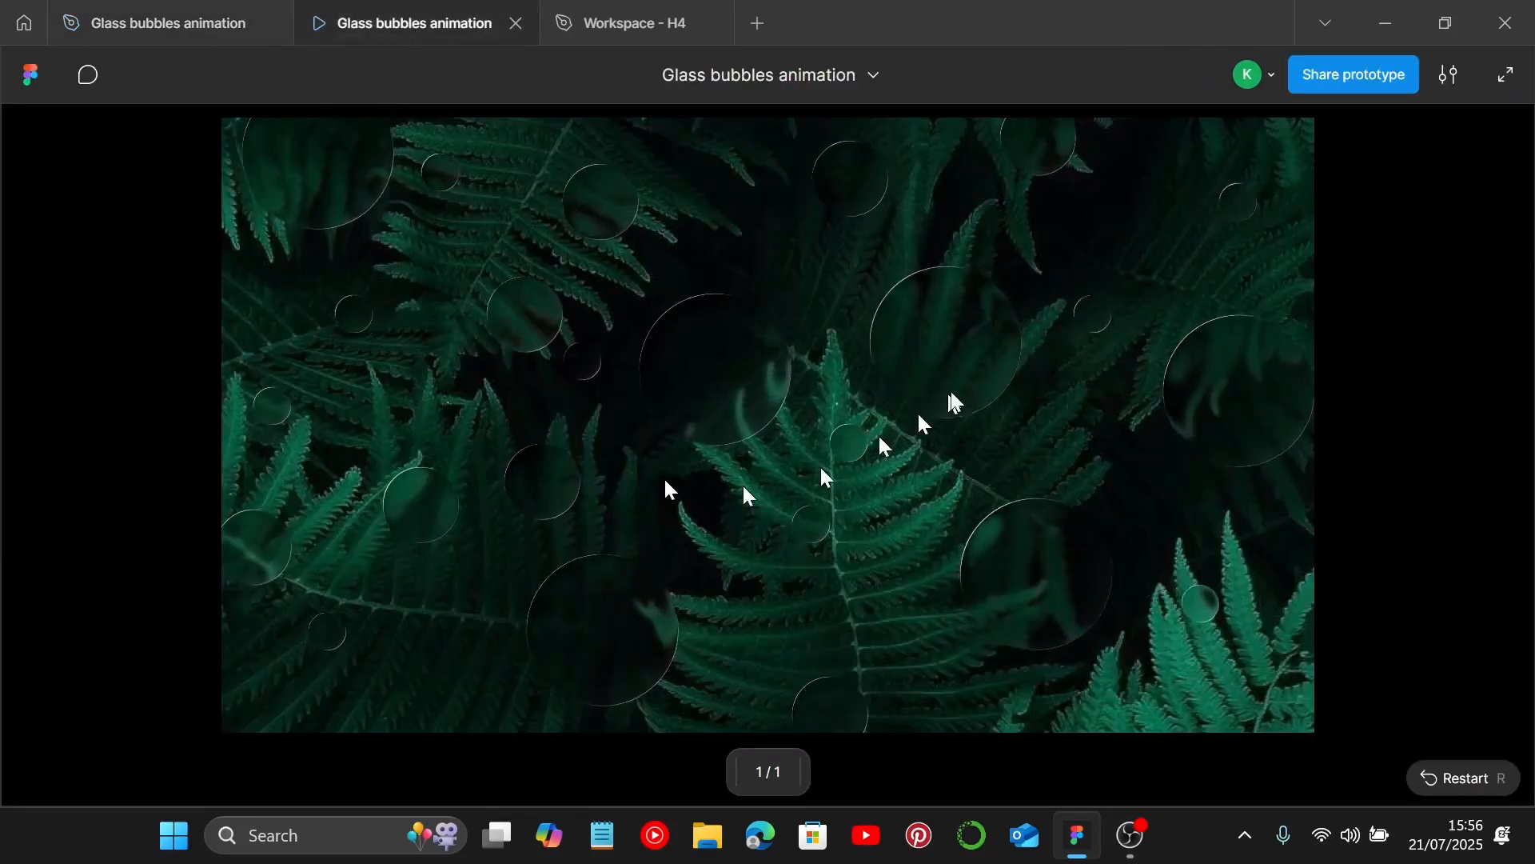